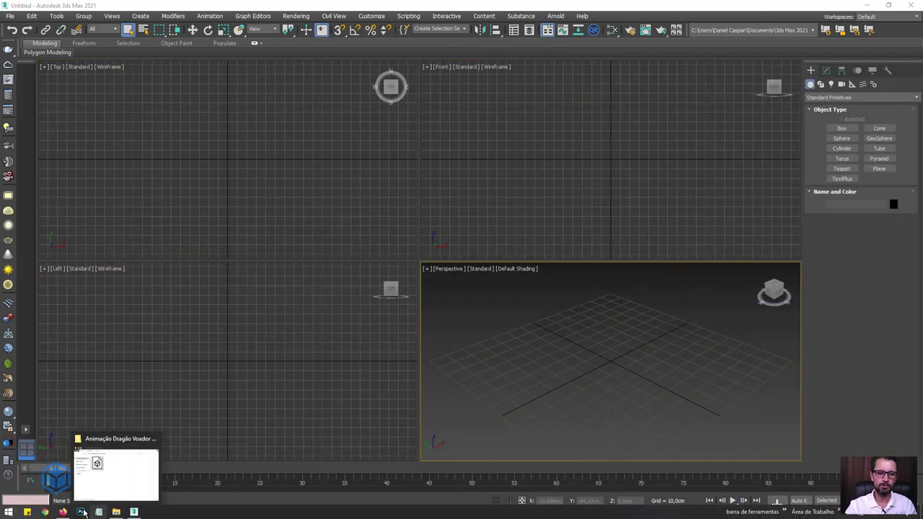
Bring Firefox back to the 'dragão' Google Images results grid.
left_click(63, 512)
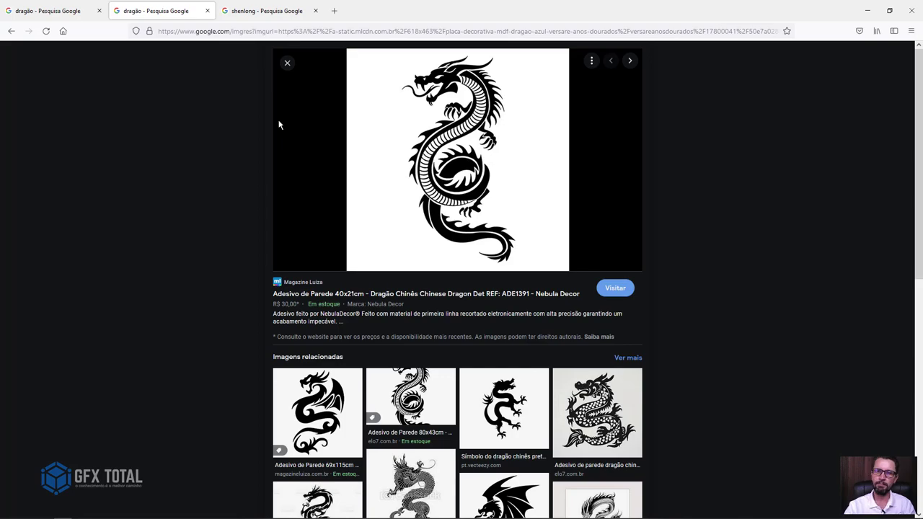
left_click(69, 11)
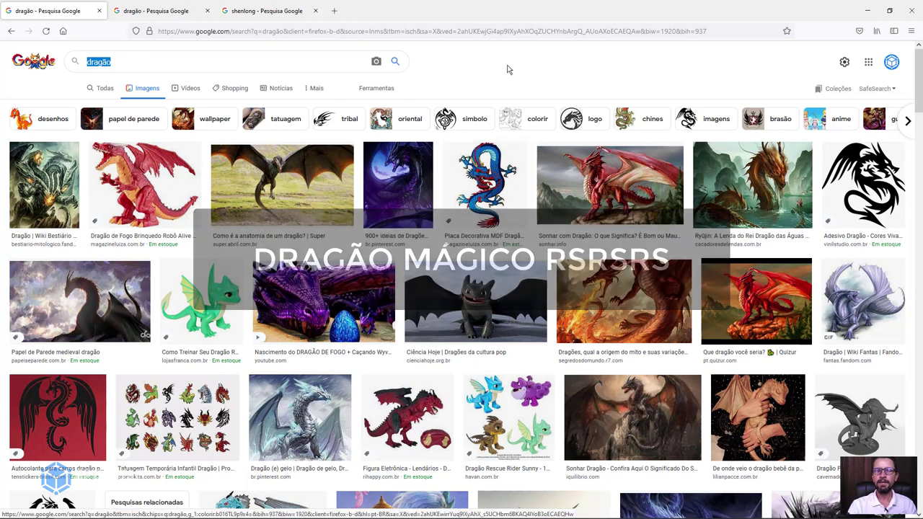
Browse the shenlong image results, then minimize Firefox to reveal the empty 3ds Max scene.
left_click(509, 67)
left_click(261, 11)
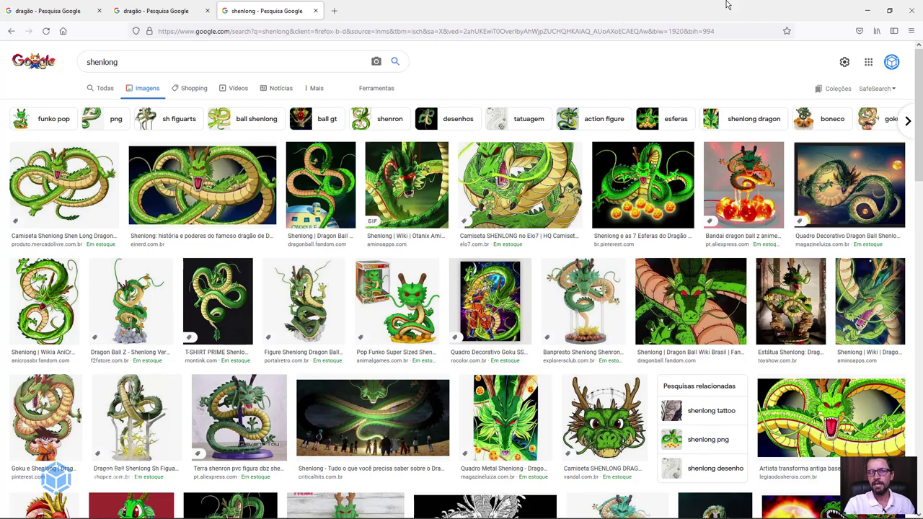
left_click(865, 10)
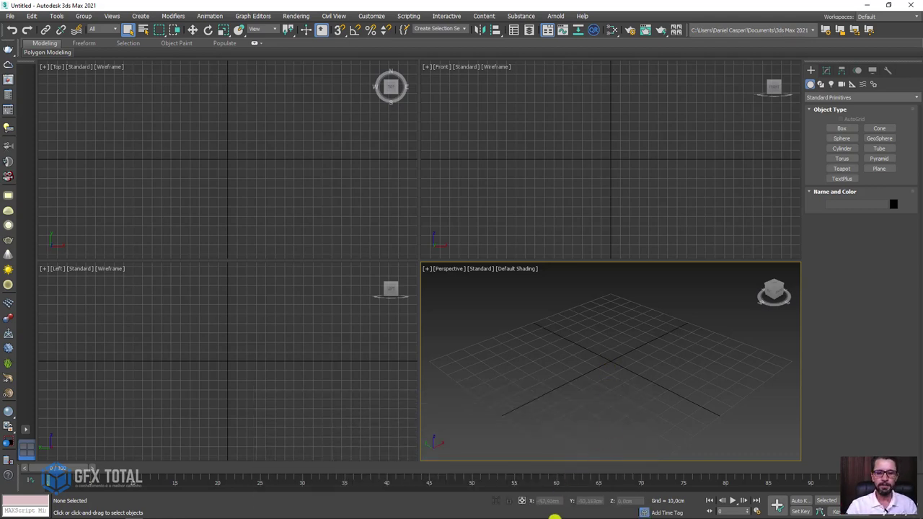
mouse_move(462, 513)
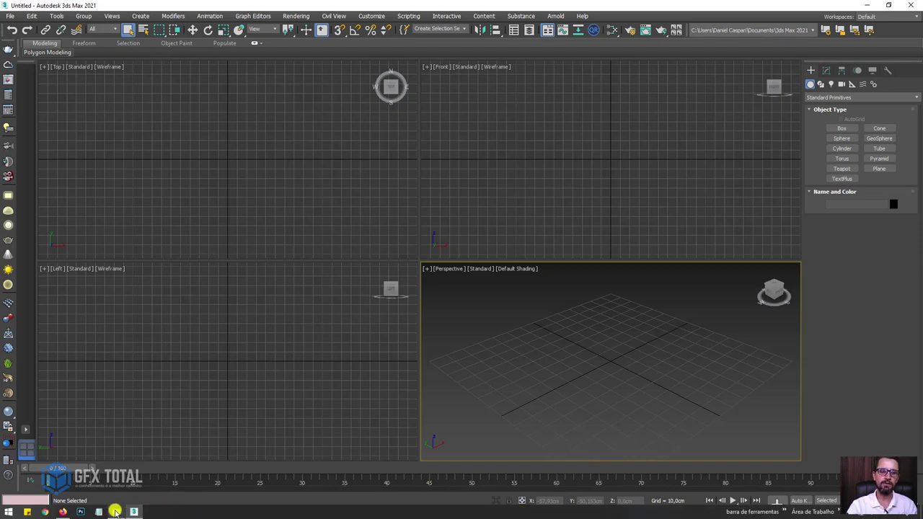
Drag Dragão_Modelo_3D from the project folder into the Perspective viewport and place it.
mouse_move(115, 512)
left_click(119, 484)
left_click(119, 485)
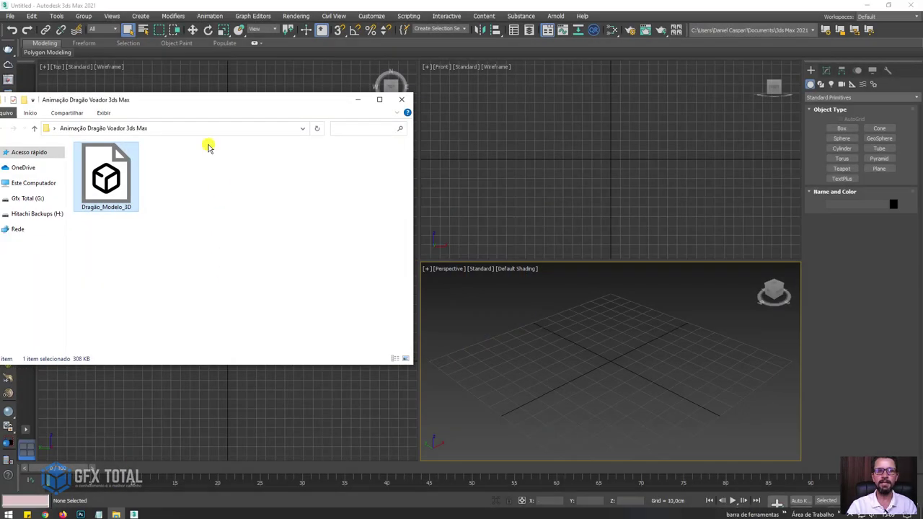
mouse_move(185, 101)
left_mouse_down()
mouse_move(253, 212)
mouse_move(231, 131)
left_mouse_up()
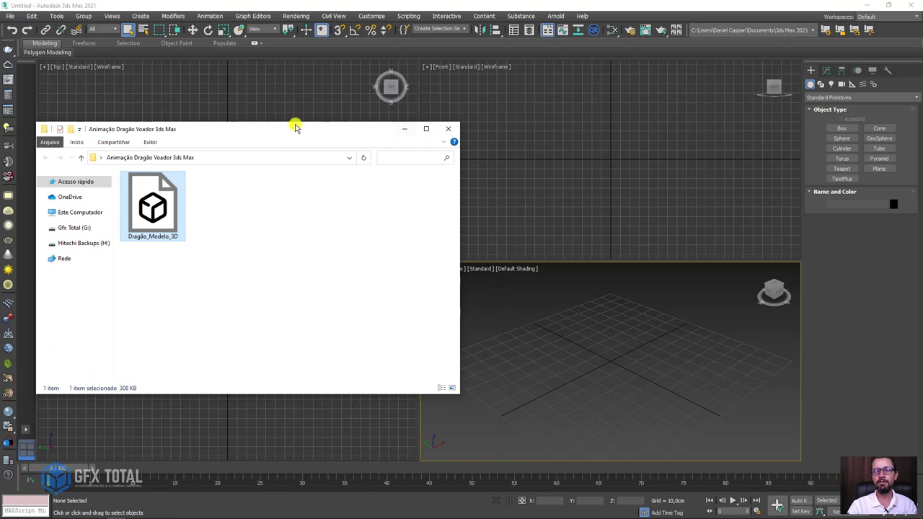
left_click_drag(158, 208, 614, 366)
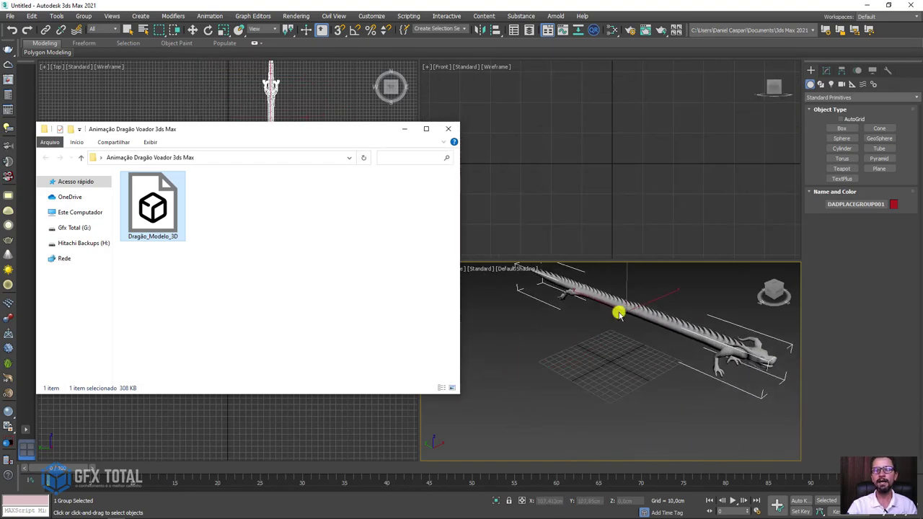
left_click(608, 303)
mouse_move(631, 339)
middle_mouse_down()
mouse_move(546, 375)
mouse_move(590, 370)
mouse_move(585, 381)
mouse_move(596, 390)
mouse_move(632, 383)
mouse_move(539, 278)
mouse_move(437, 310)
mouse_move(412, 303)
mouse_move(421, 307)
middle_mouse_up()
Maximize the Perspective viewport with Edged Faces on, framing the dragon in a three-quarter view.
key("alt+w")
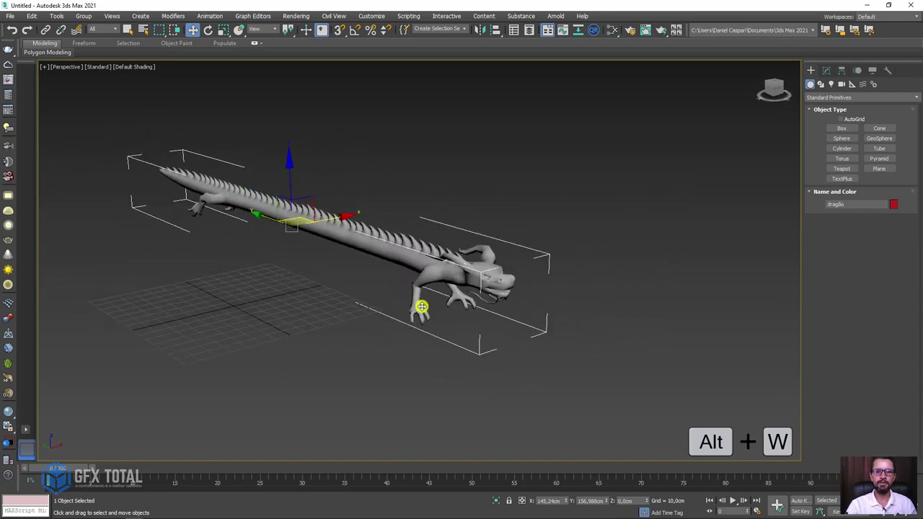
key("F4")
scroll(404, 295, "up", 3)
scroll(426, 267, "up", 4)
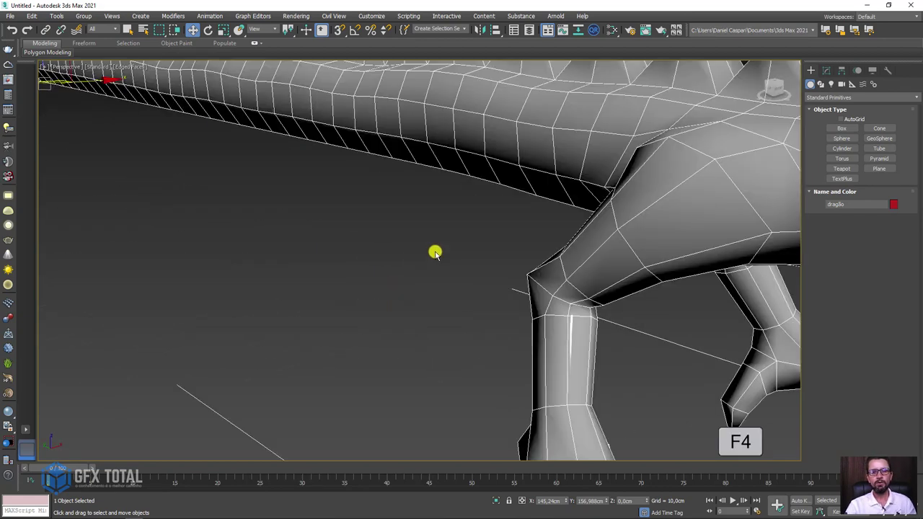
scroll(435, 253, "down", 10)
middle_click_drag(356, 231, 382, 236, "alt")
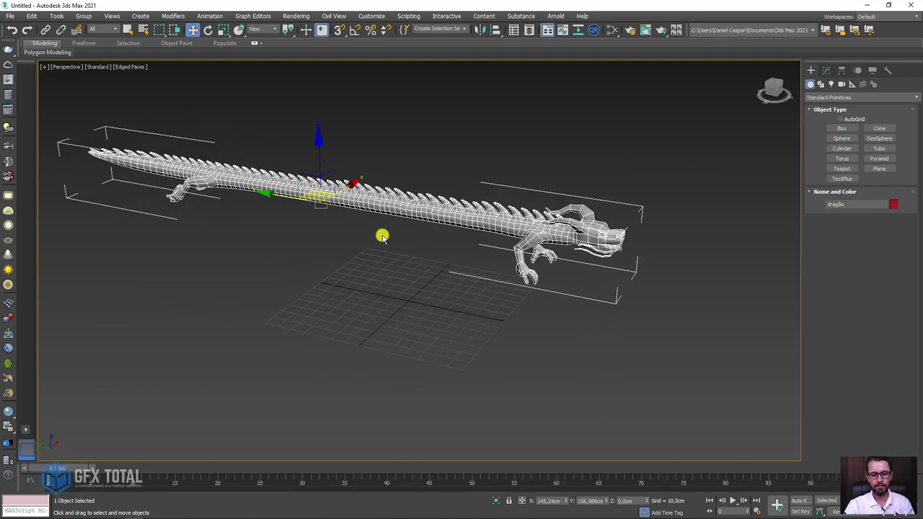
mouse_move(593, 199)
middle_mouse_down("alt")
mouse_move(558, 227)
mouse_move(510, 230)
mouse_move(563, 256)
middle_mouse_up("alt")
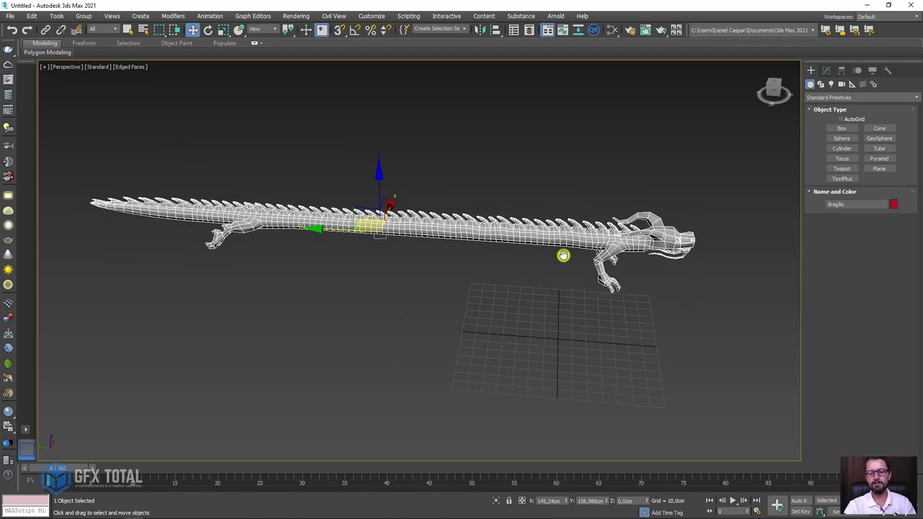
mouse_move(639, 260)
middle_mouse_down("alt")
mouse_move(587, 243)
mouse_move(511, 253)
middle_mouse_up("alt")
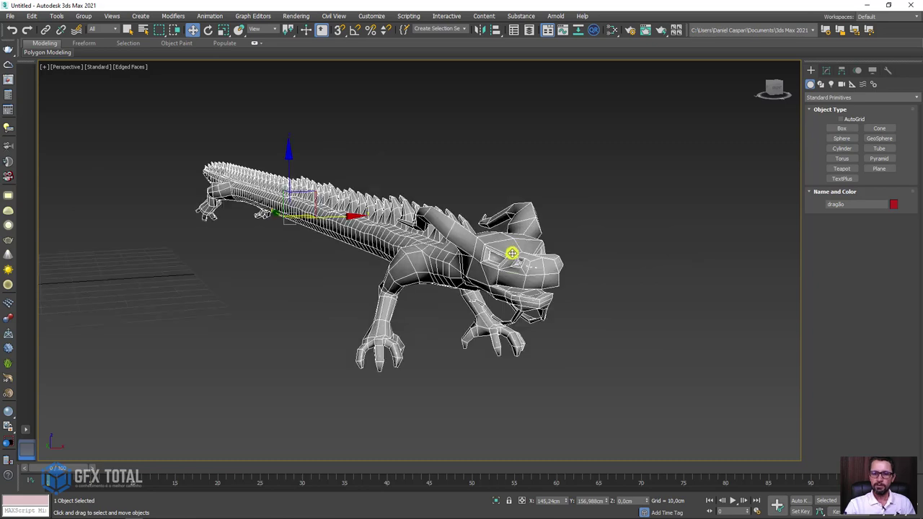
scroll(511, 253, "up", 5)
scroll(449, 309, "down", 2)
scroll(476, 313, "down", 2)
scroll(484, 309, "down", 2)
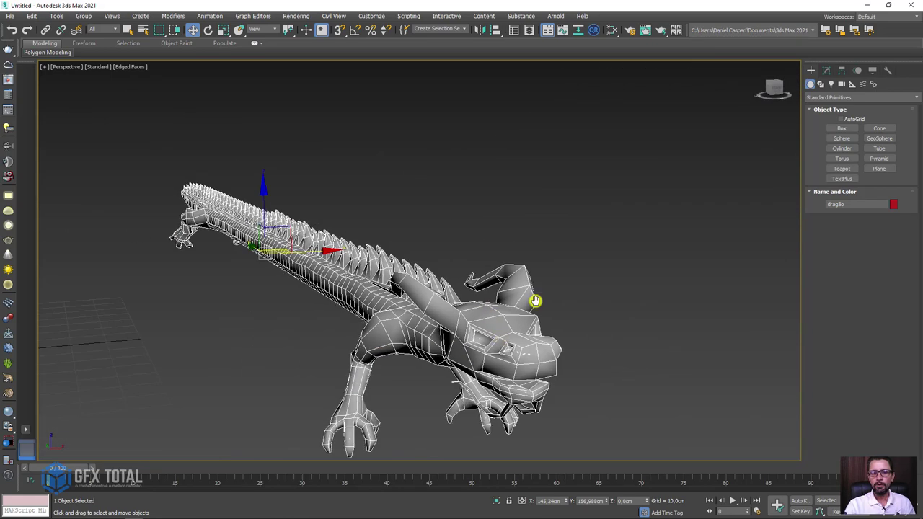
middle_click_drag(535, 301, 546, 292)
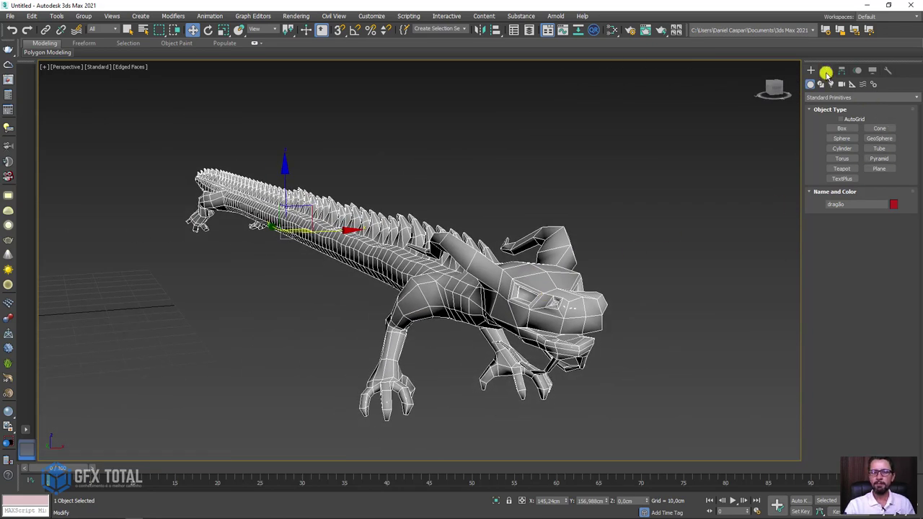
Apply TurboSmooth to the dragão from the Modifier List and inspect its smoothed head.
left_click(825, 72)
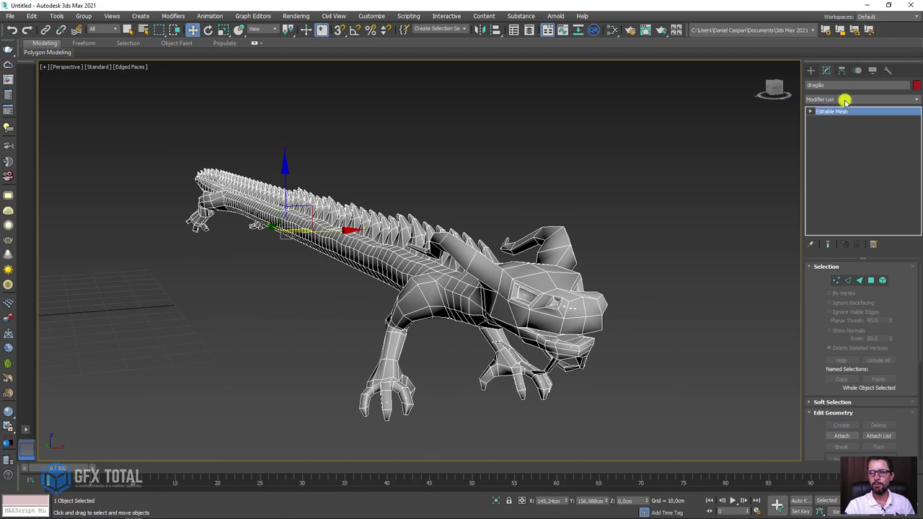
left_click(845, 101)
mouse_move(918, 140)
left_mouse_down()
mouse_move(917, 318)
mouse_move(905, 408)
left_mouse_up()
left_click(839, 307)
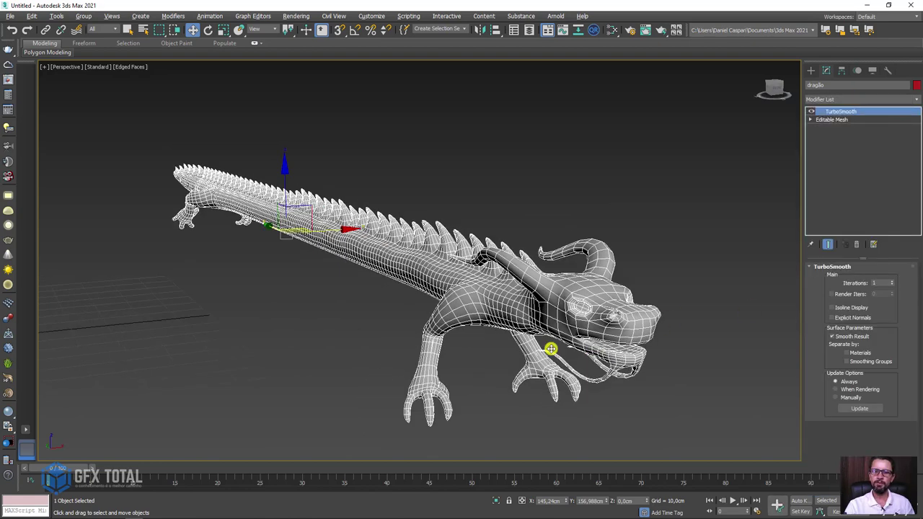
mouse_move(551, 350)
middle_mouse_down("alt")
mouse_move(731, 340)
mouse_move(540, 198)
middle_mouse_up("alt")
scroll(522, 192, "up", 3)
scroll(434, 182, "up", 3)
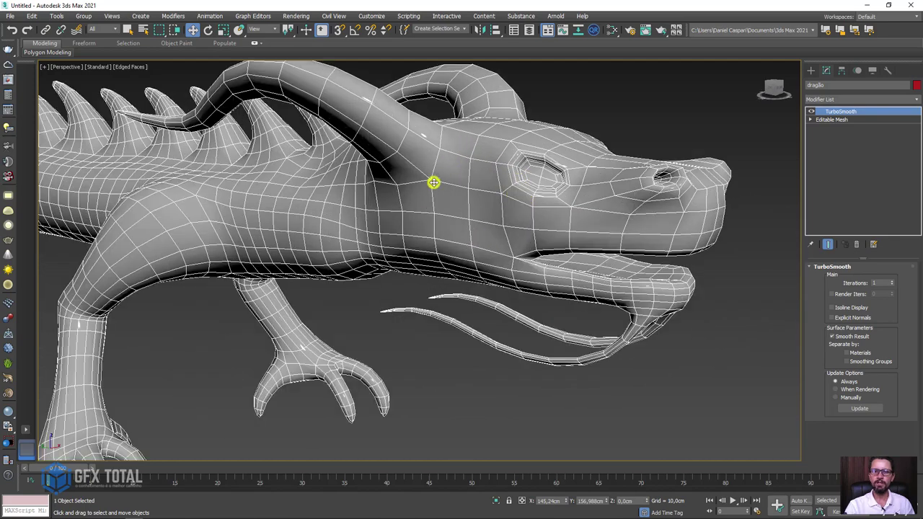
scroll(434, 182, "down", 3)
scroll(428, 214, "down", 5)
mouse_move(319, 243)
middle_mouse_down()
mouse_move(458, 249)
mouse_move(605, 286)
middle_mouse_up()
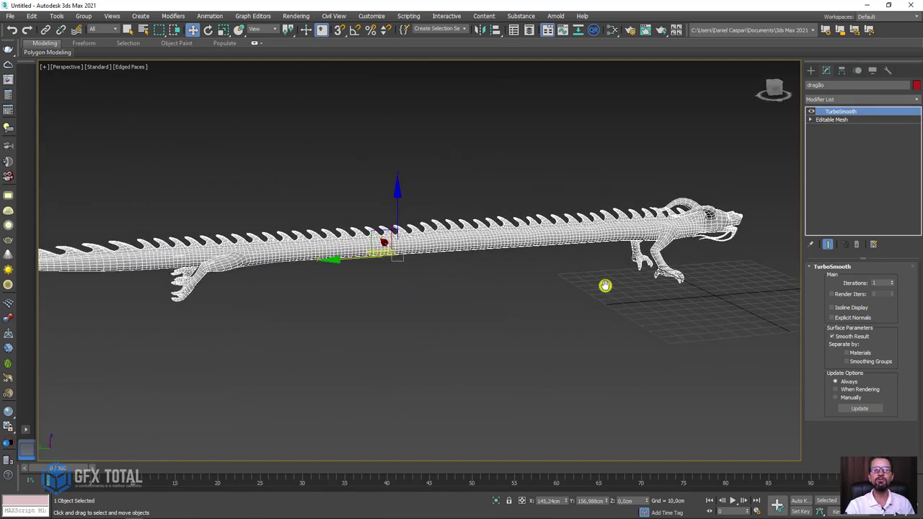
mouse_move(644, 315)
middle_mouse_down("alt")
mouse_move(513, 298)
mouse_move(545, 330)
mouse_move(476, 334)
mouse_move(620, 340)
middle_mouse_up("alt")
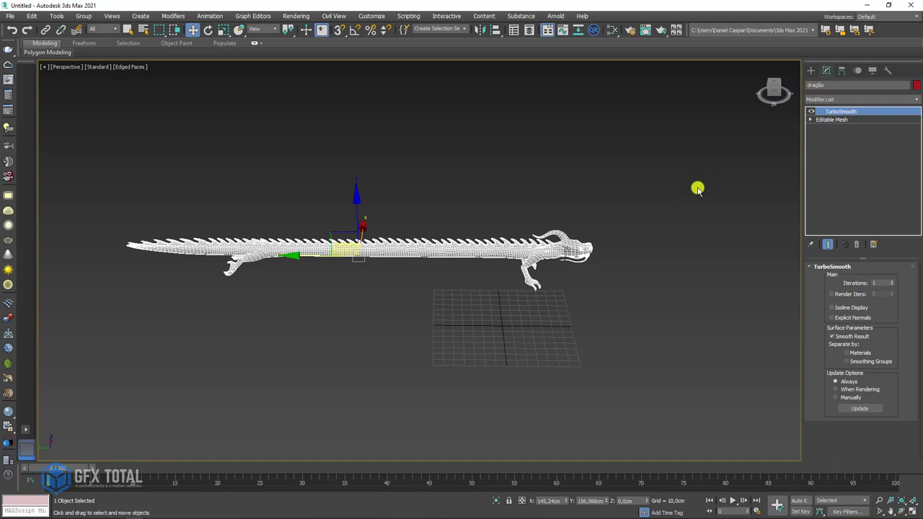
Add a Wave modifier on top of TurboSmooth in the dragão's stack.
left_click(912, 99)
left_click_drag(915, 109, 912, 420)
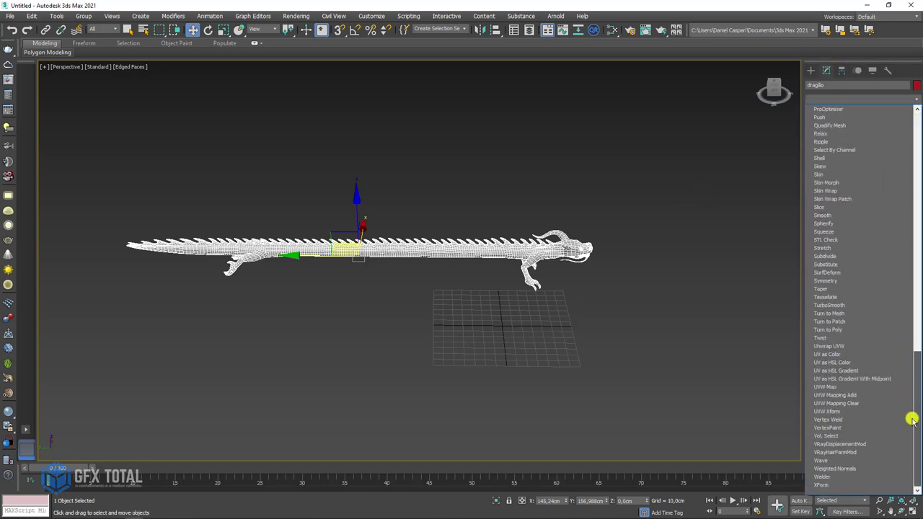
left_click(833, 461)
mouse_move(544, 338)
middle_mouse_down("alt")
mouse_move(567, 355)
mouse_move(524, 345)
mouse_move(556, 339)
middle_mouse_up("alt")
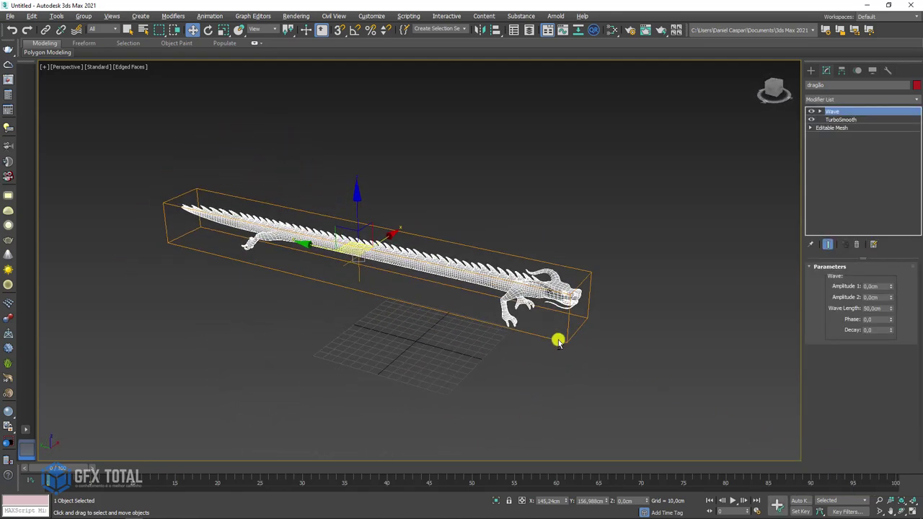
Select the Wave gizmo, try a rotation and cancel it, then return to the Wave level.
left_click(820, 111)
left_click(834, 118)
key("e")
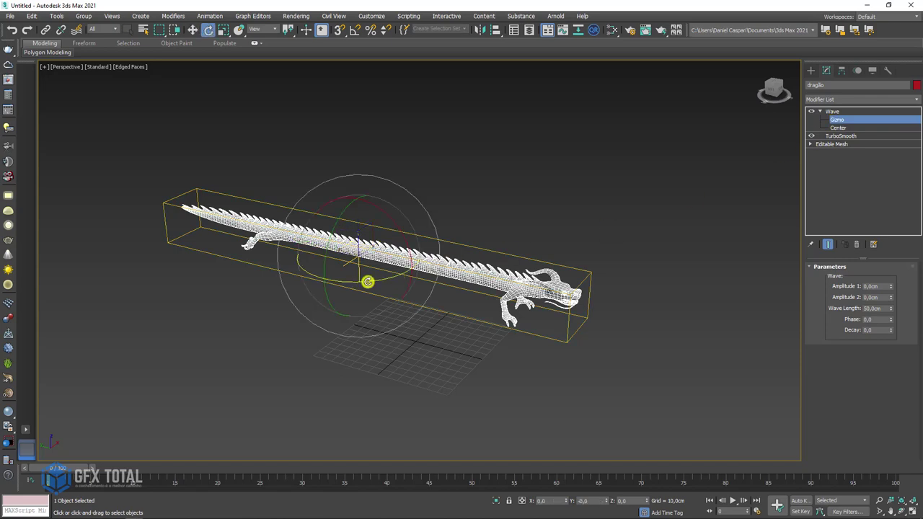
left_click_drag(368, 281, 319, 283)
right_click(320, 284)
middle_click_drag(516, 251, 635, 234)
left_click(833, 112)
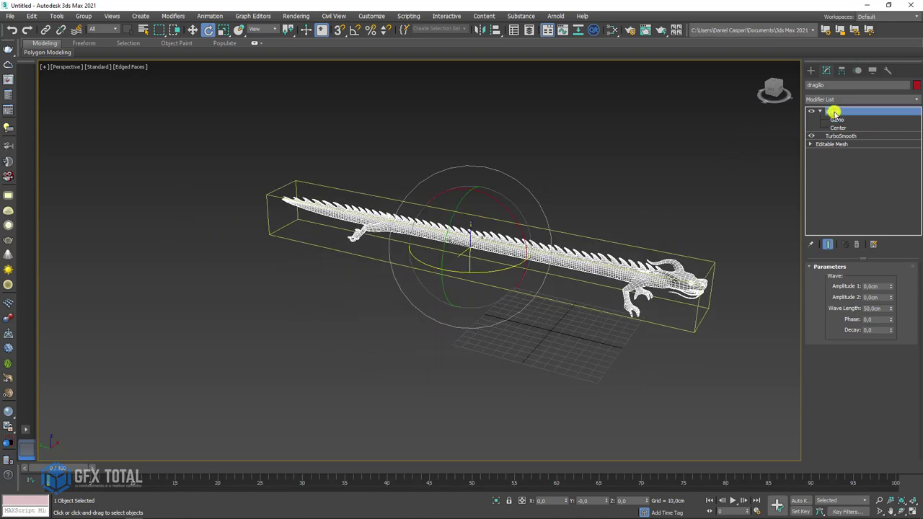
scroll(737, 259, "up", 4)
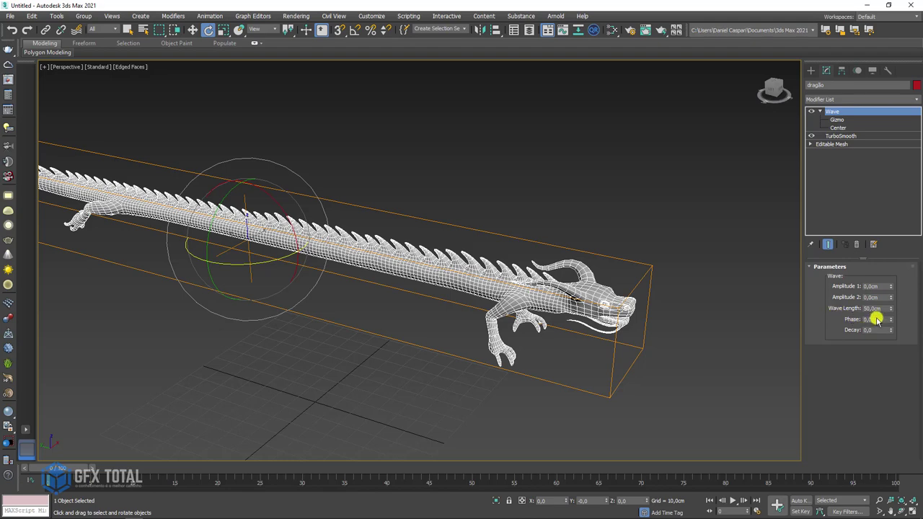
Try Amplitude 1 and Amplitude 2 values on the Wave, resetting both to zero.
left_click(856, 320)
middle_click_drag(594, 347, 660, 346)
mouse_move(891, 286)
left_mouse_down()
mouse_move(864, 17)
mouse_move(853, 332)
left_mouse_up()
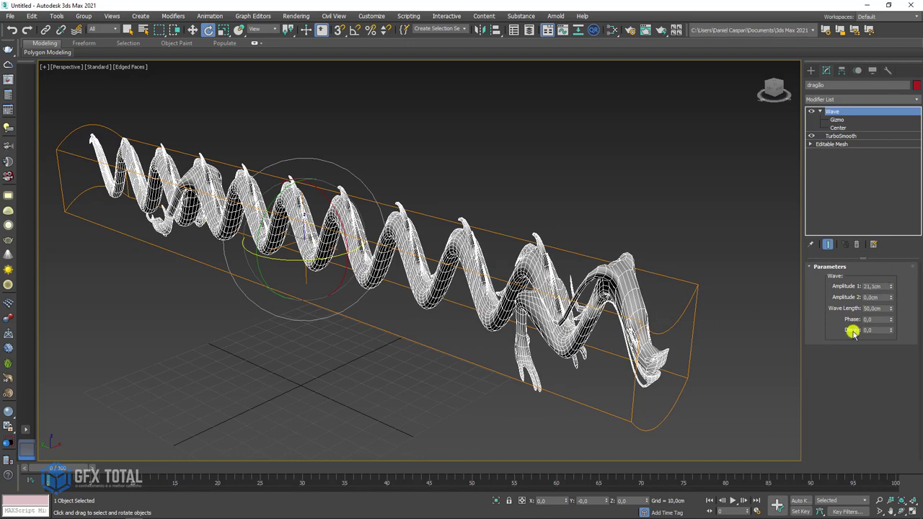
right_click(892, 286)
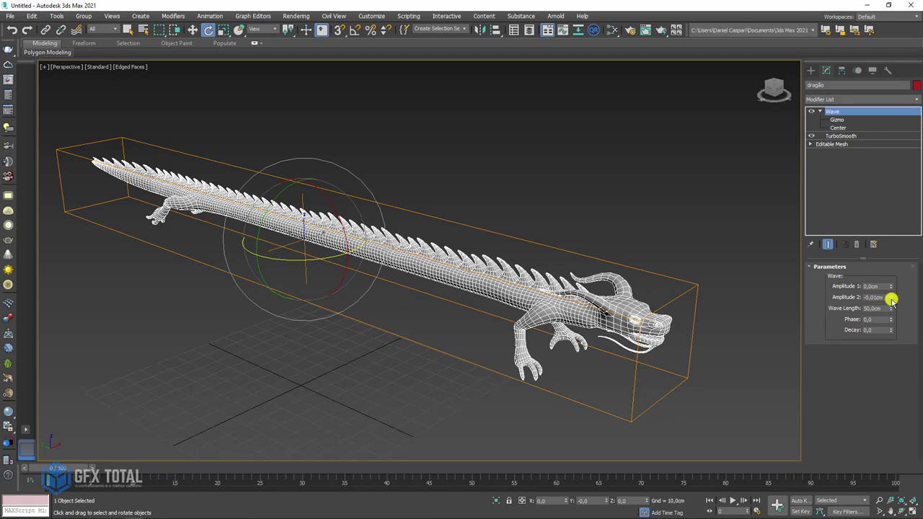
mouse_move(891, 298)
left_mouse_down()
mouse_move(736, 194)
mouse_move(651, 202)
left_mouse_up()
mouse_move(651, 202)
middle_mouse_down("alt")
mouse_move(420, 253)
mouse_move(313, 253)
mouse_move(306, 241)
mouse_move(274, 239)
mouse_move(340, 224)
mouse_move(542, 276)
middle_mouse_up("alt")
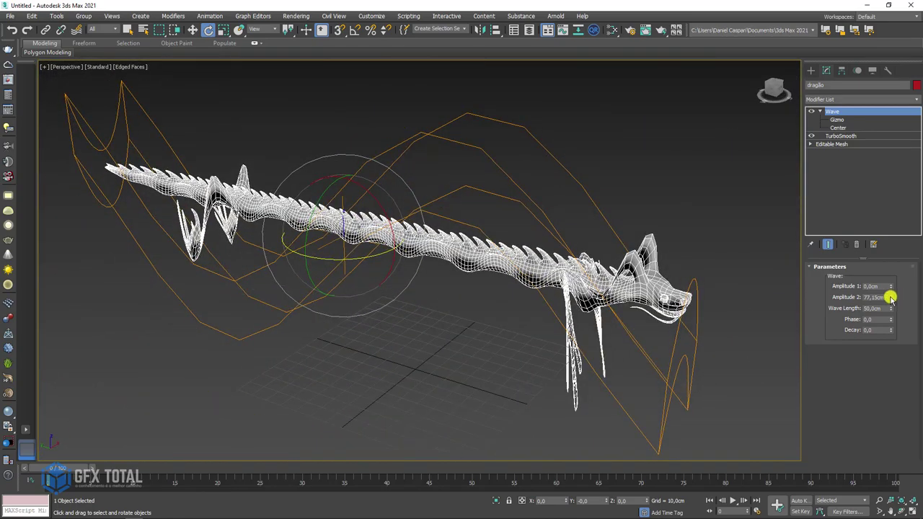
right_click(890, 297)
Set Wave Amplitude 1 to 10,11cm and Wave Length to 188,5cm.
left_click_drag(892, 287, 886, 310)
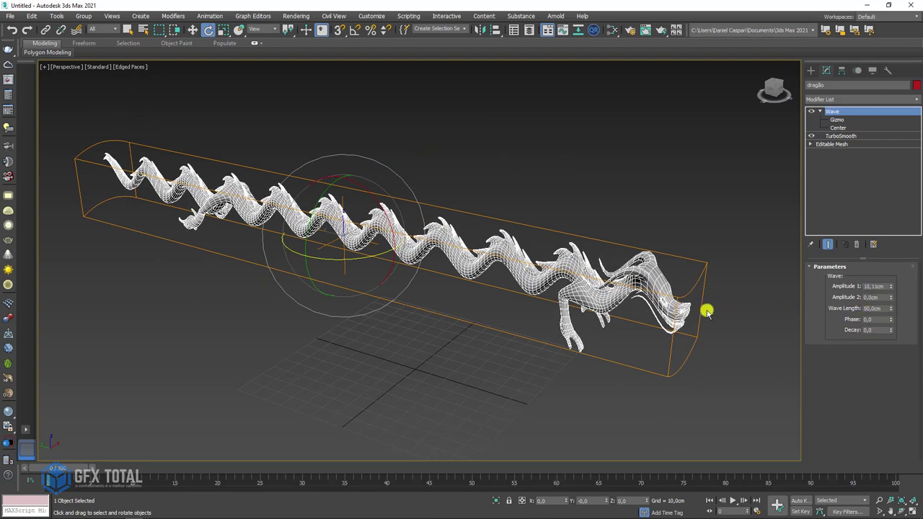
middle_click_drag(706, 312, 624, 300, "alt")
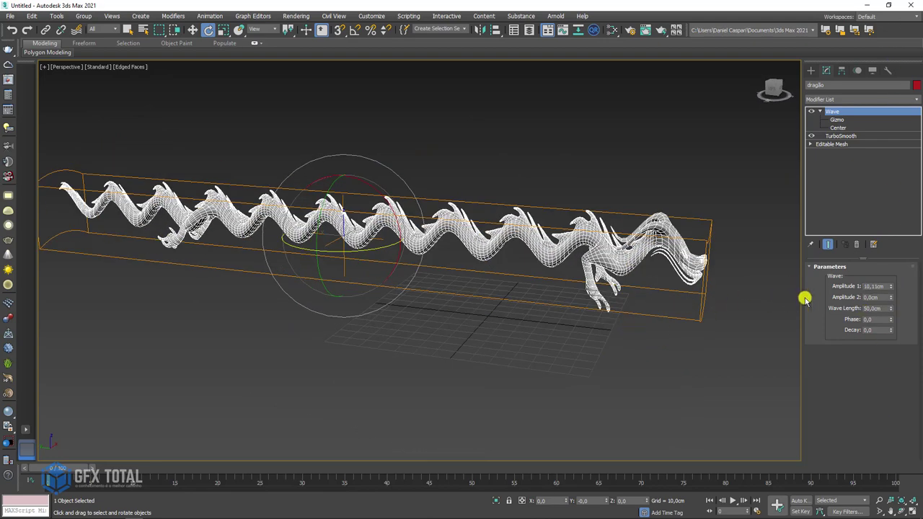
left_click_drag(337, 147, 582, 138)
mouse_move(892, 311)
left_mouse_down()
mouse_move(892, 202)
mouse_move(883, 169)
mouse_move(877, 177)
left_mouse_up()
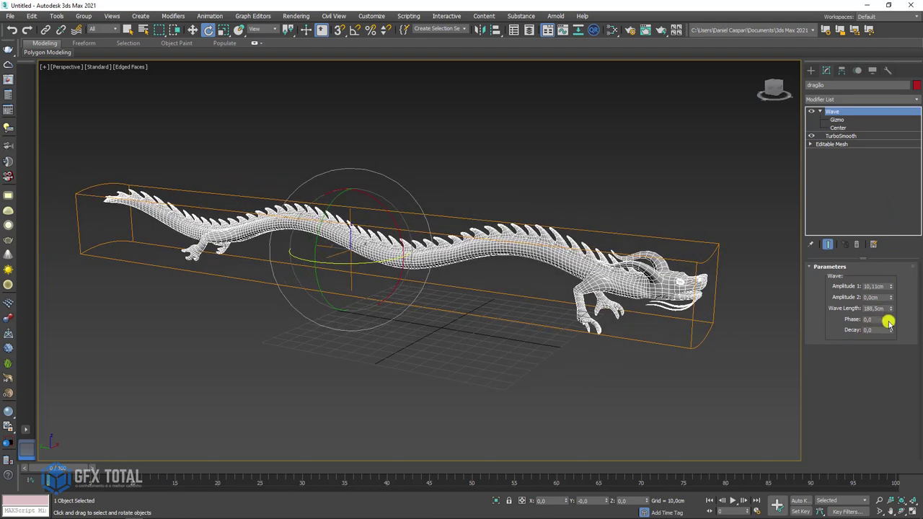
Set Wave Phase to 3,4 and Decay to 0,011, and raise Amplitude 1 above 20cm.
left_click_drag(890, 321, 905, 304)
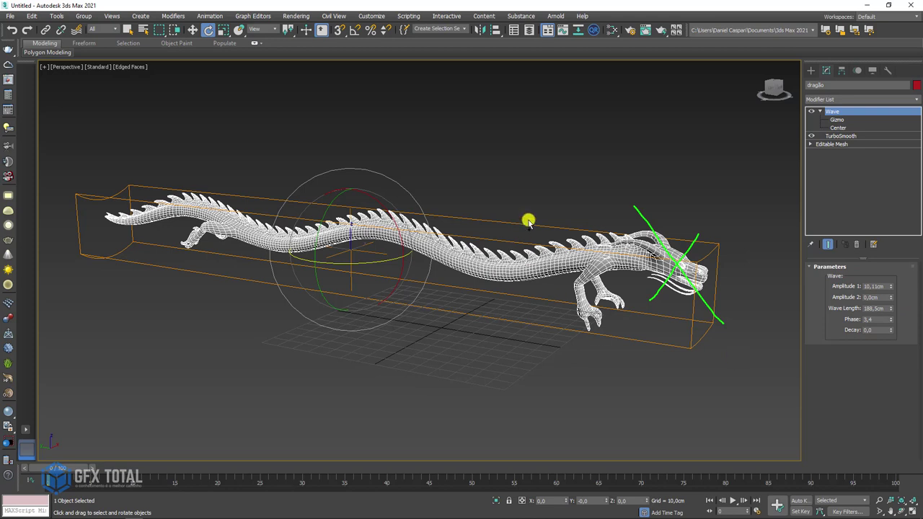
left_click_drag(328, 156, 480, 264)
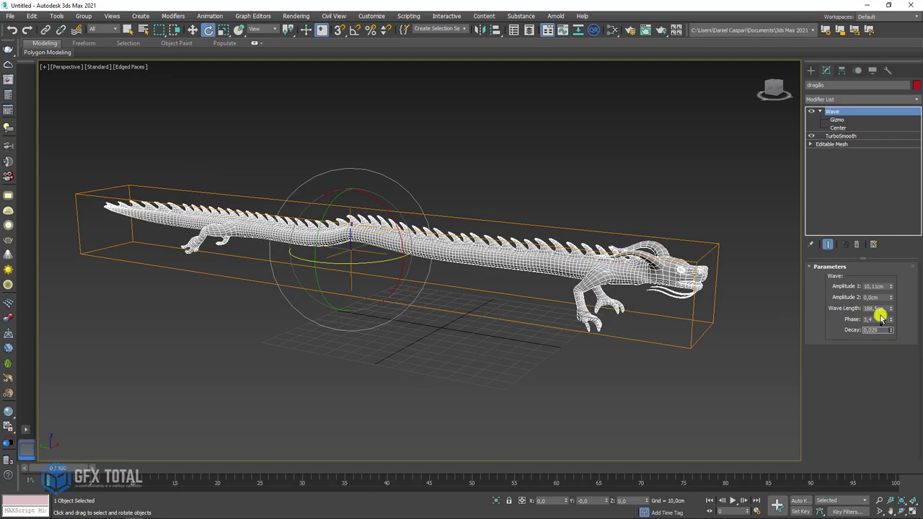
left_click(879, 331)
left_click_drag(879, 332, 875, 328)
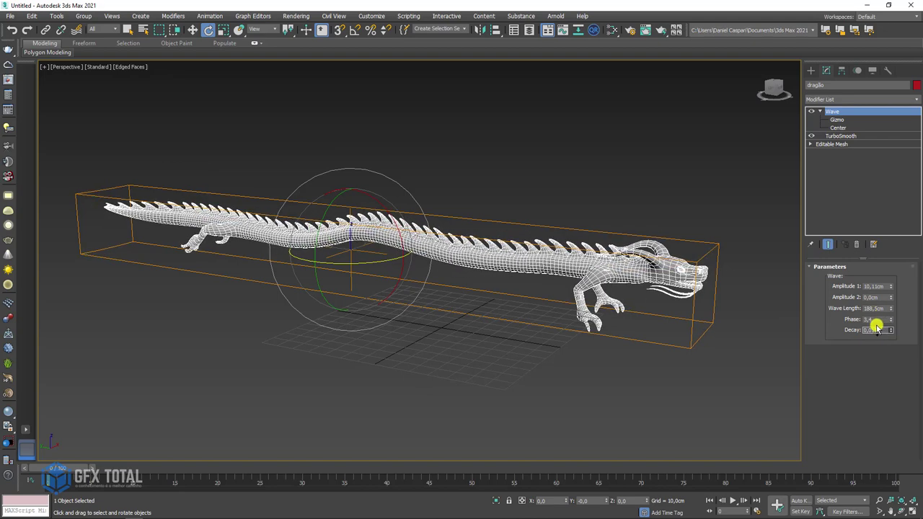
left_click_drag(891, 287, 888, 242)
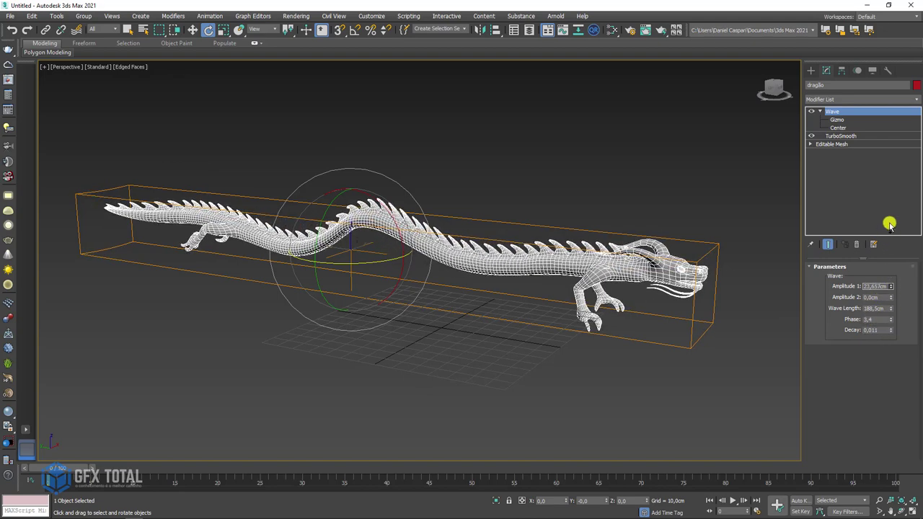
Move the Wave gizmo along the dragon's body and retune Phase for a serpentine curve.
left_click(835, 120)
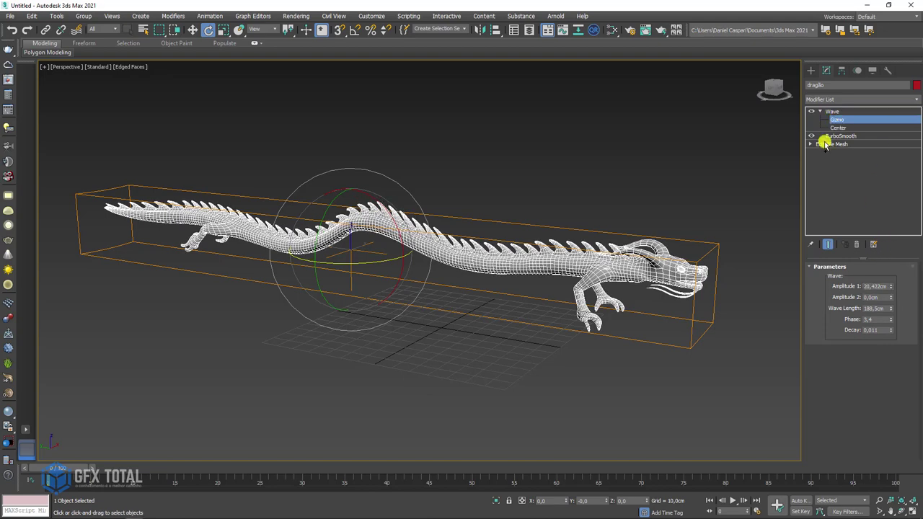
key("w")
left_click_drag(312, 244, 617, 278)
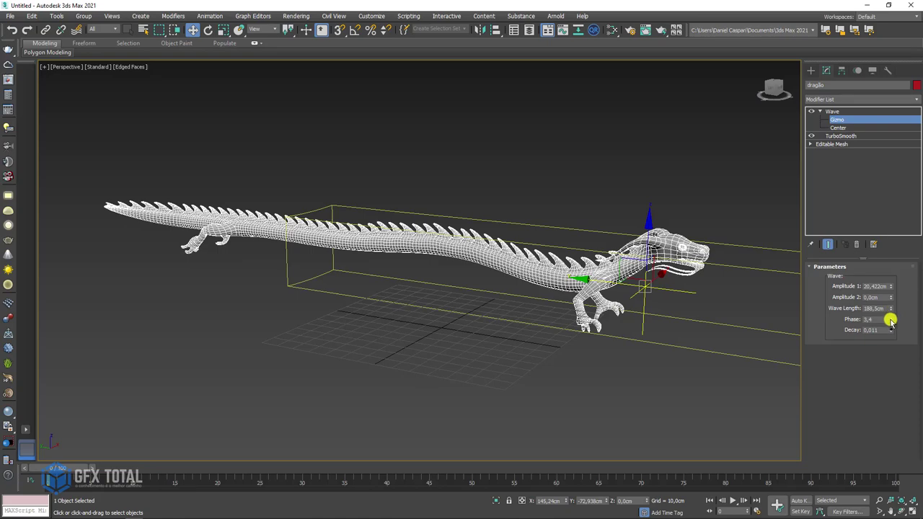
left_click_drag(891, 323, 883, 286)
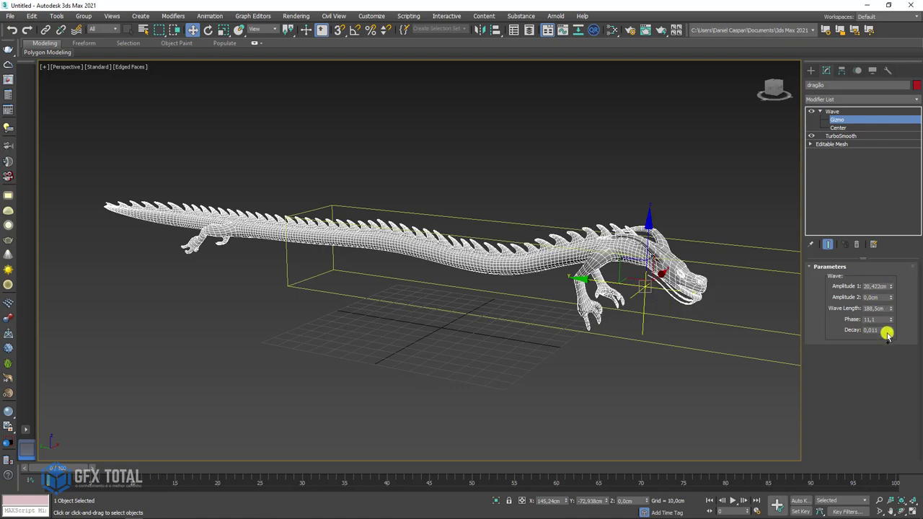
left_click_drag(887, 333, 887, 353)
mouse_move(604, 283)
left_mouse_down()
mouse_move(318, 261)
mouse_move(347, 265)
left_mouse_up()
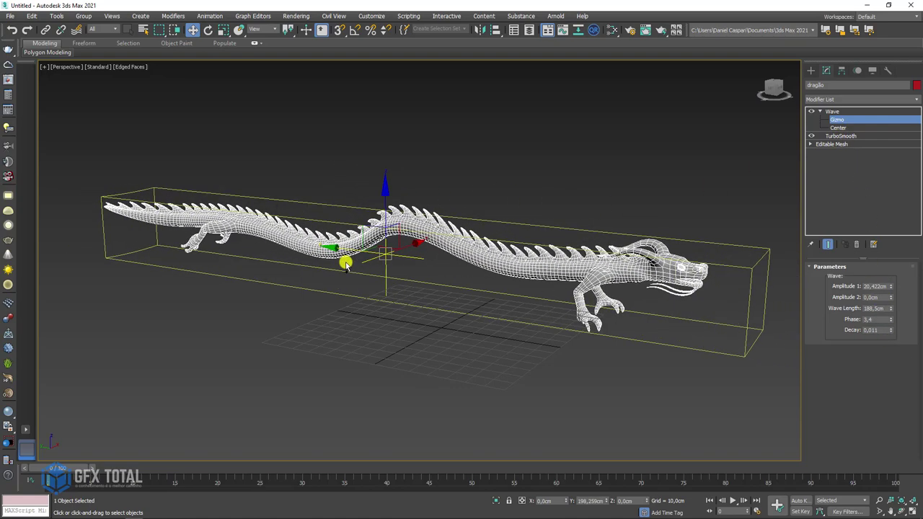
left_click_drag(892, 322, 898, 309)
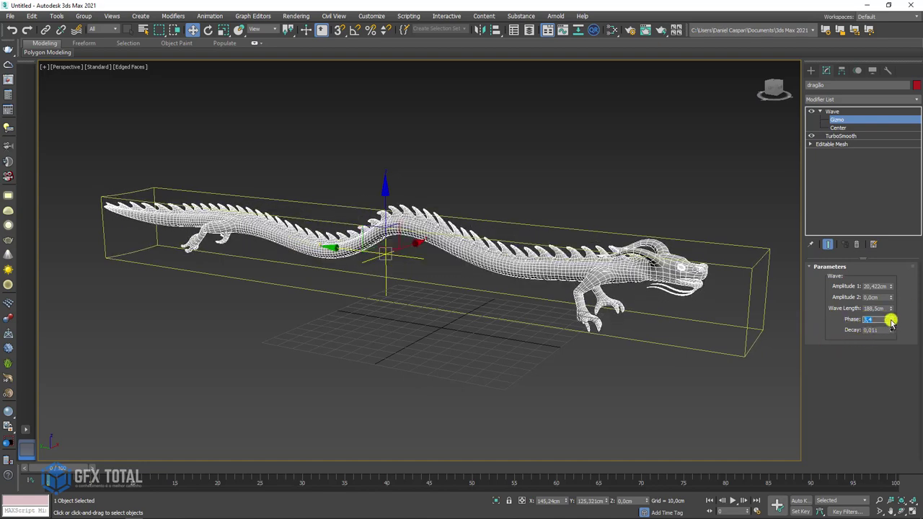
left_click_drag(891, 322, 889, 339)
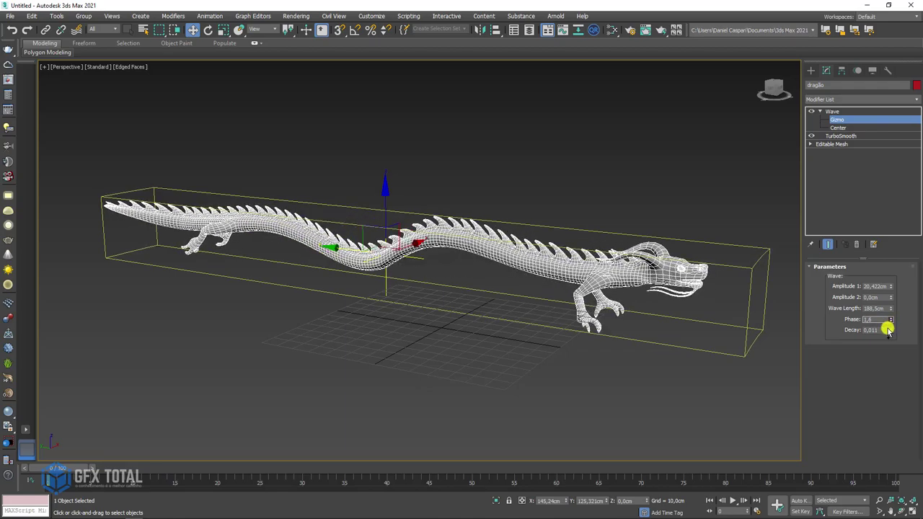
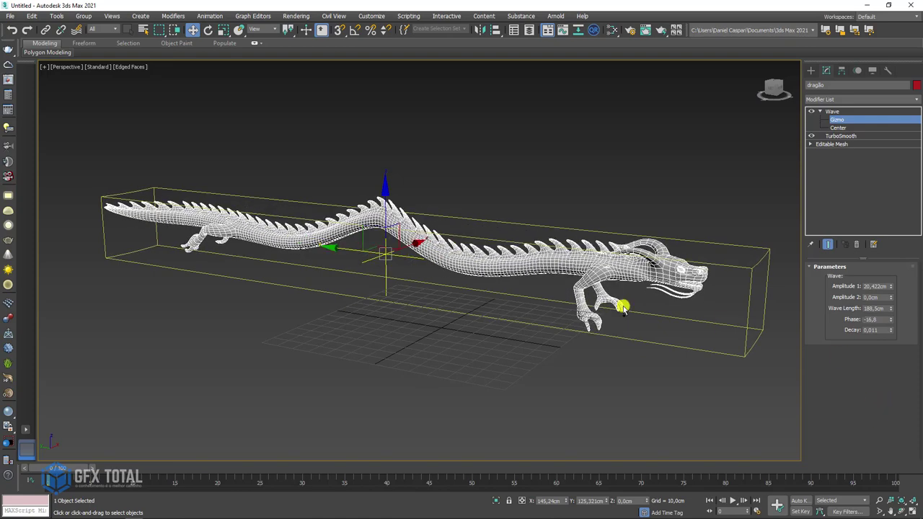
Lower the Wave modifier's Decay to 0,006 and reset its Phase to 0,0.
mouse_move(622, 306)
middle_mouse_down("alt")
mouse_move(360, 303)
mouse_move(344, 256)
mouse_move(310, 257)
mouse_move(327, 283)
mouse_move(390, 296)
middle_mouse_up("alt")
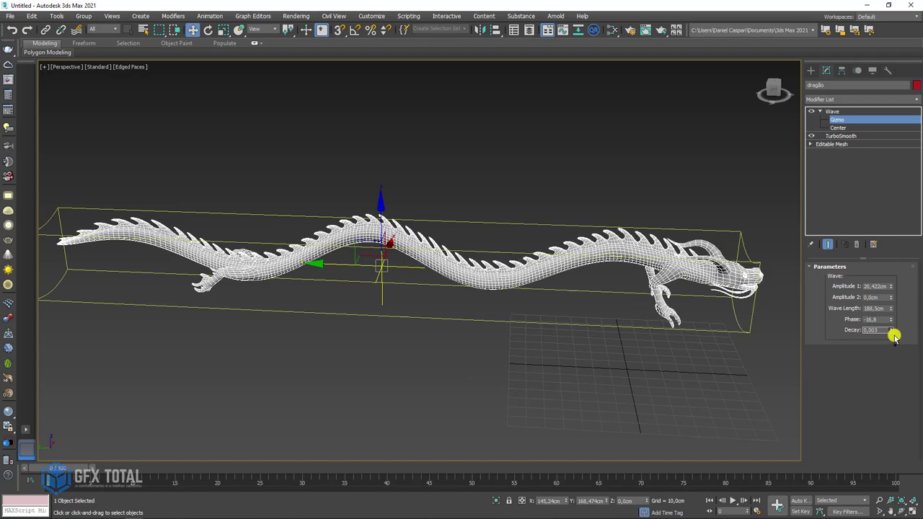
mouse_move(893, 336)
left_mouse_down()
mouse_move(902, 332)
mouse_move(892, 337)
left_mouse_up()
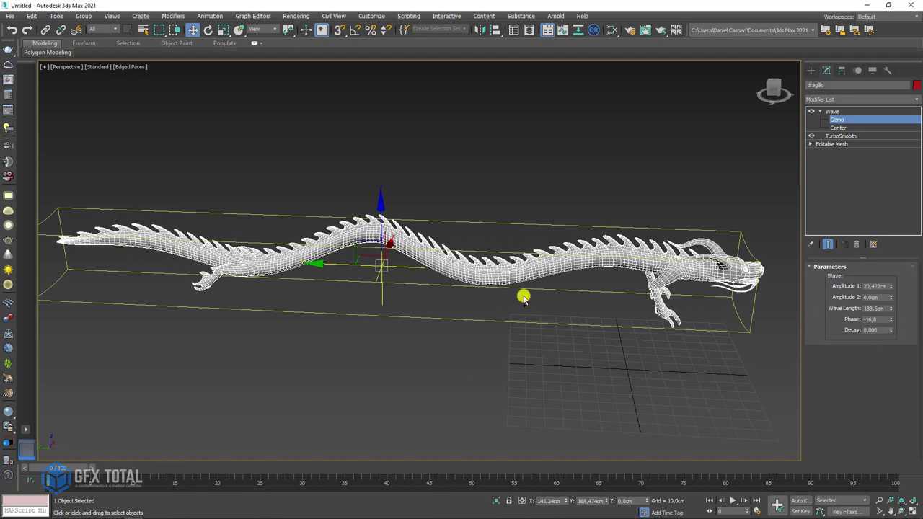
middle_click_drag(524, 298, 828, 307, "alt")
left_click_drag(885, 322, 872, 334)
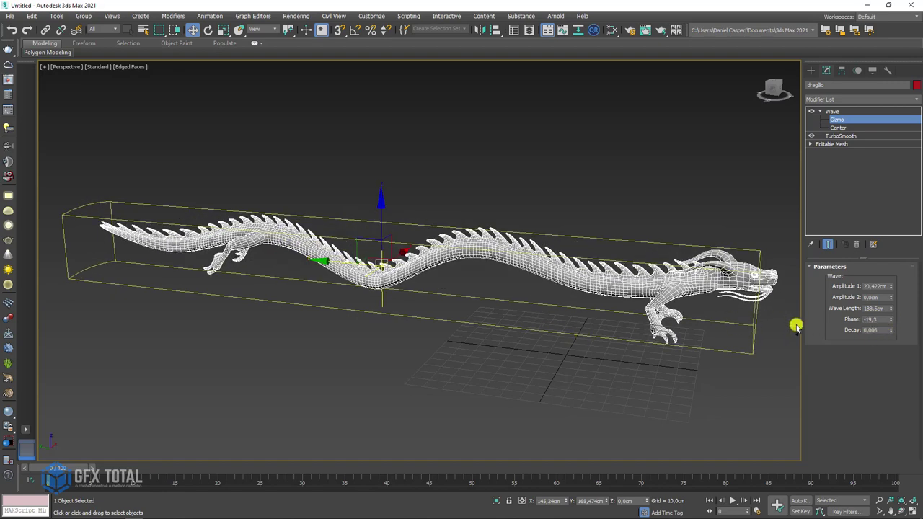
right_click(891, 322)
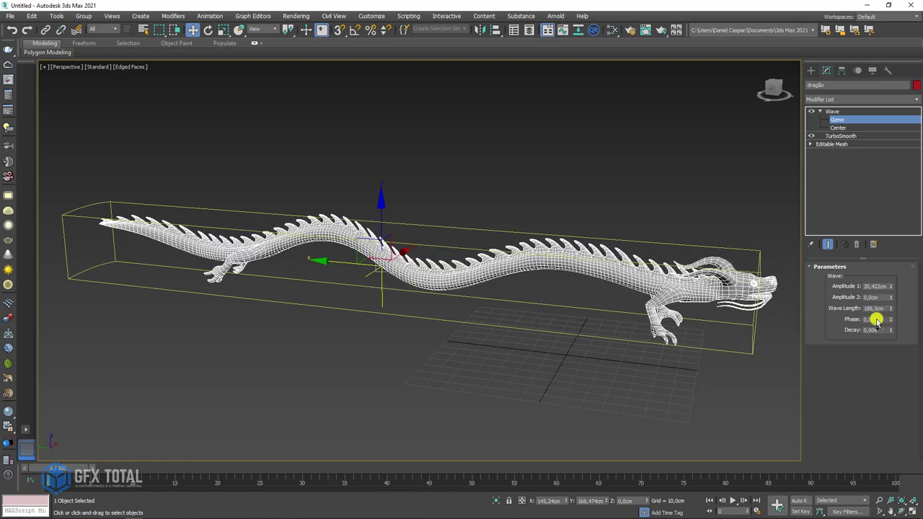
middle_click_drag(610, 390, 301, 458, "alt")
left_click(58, 473)
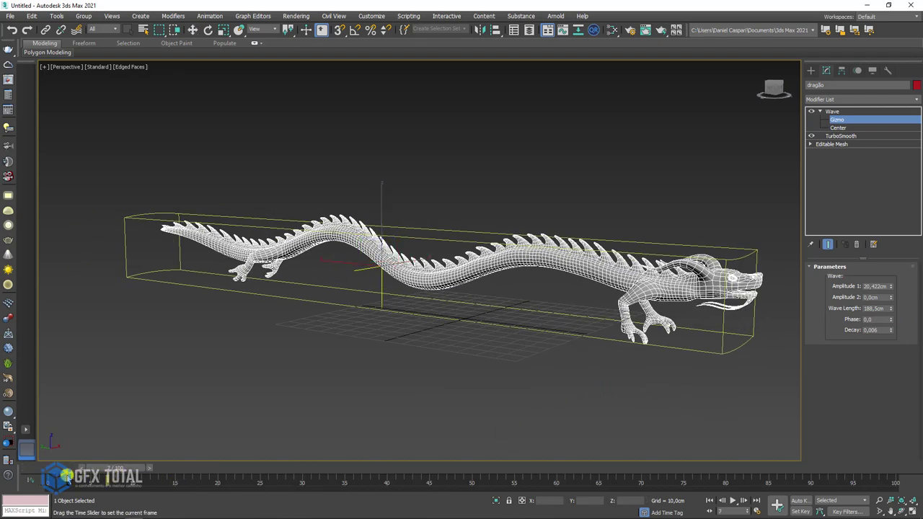
With Auto Key on, key the dragon's Wave Phase at -2,0 on frame 20.
key("w")
left_click(806, 502)
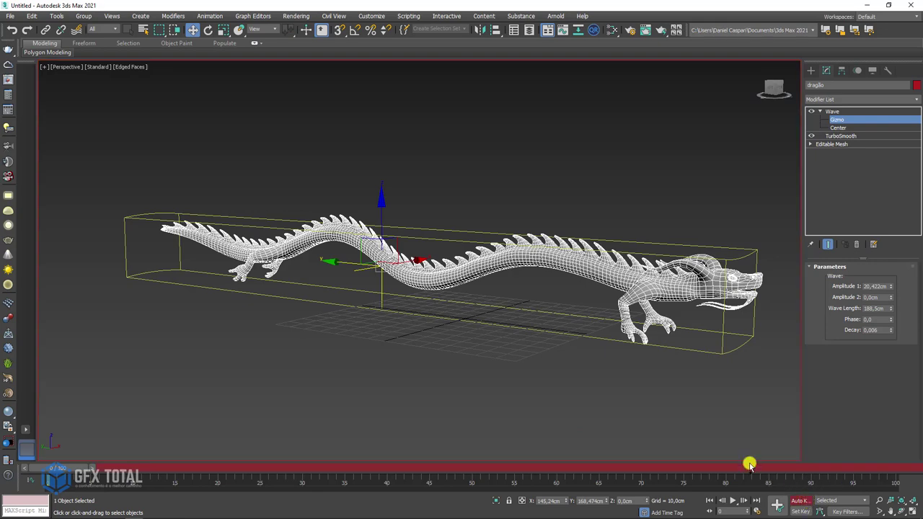
middle_click_drag(552, 402, 189, 441, "alt")
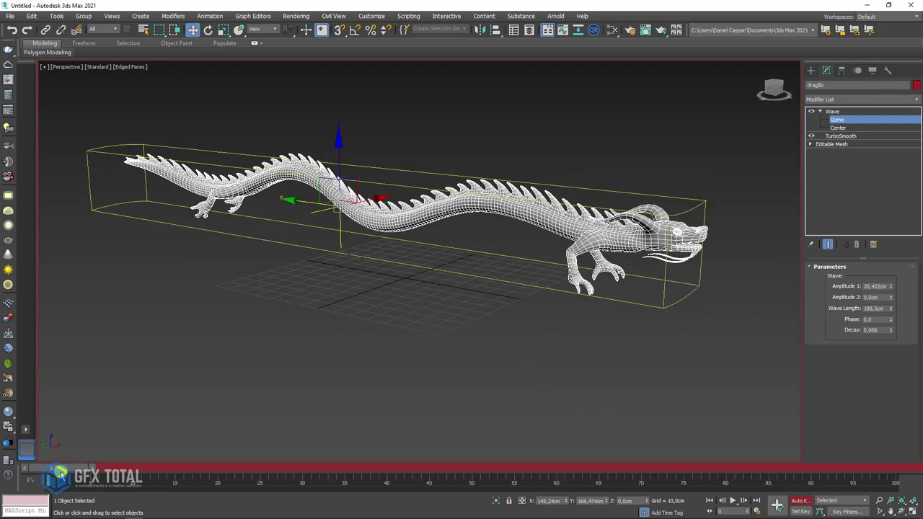
left_click_drag(69, 469, 221, 469)
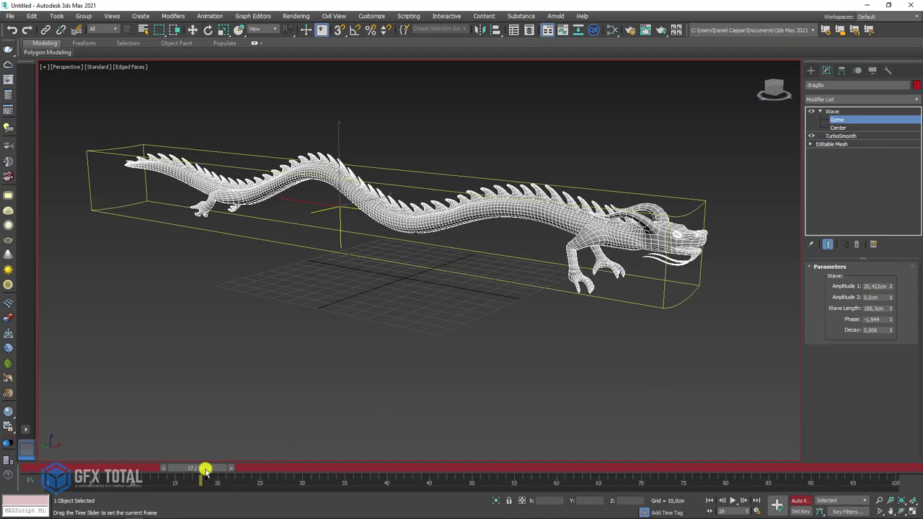
left_click_drag(238, 470, 69, 469)
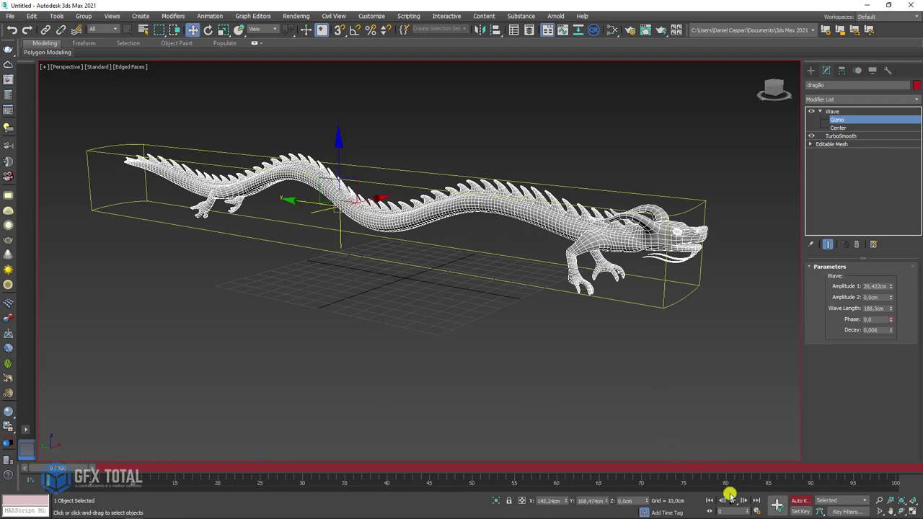
Play back the wave animation, turn Auto Key off and return to frame 0.
left_click(732, 499)
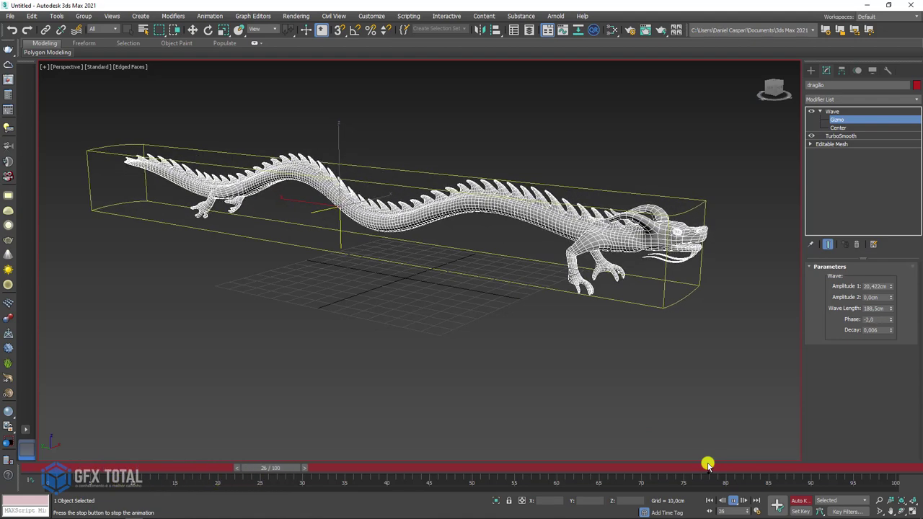
left_click(799, 501)
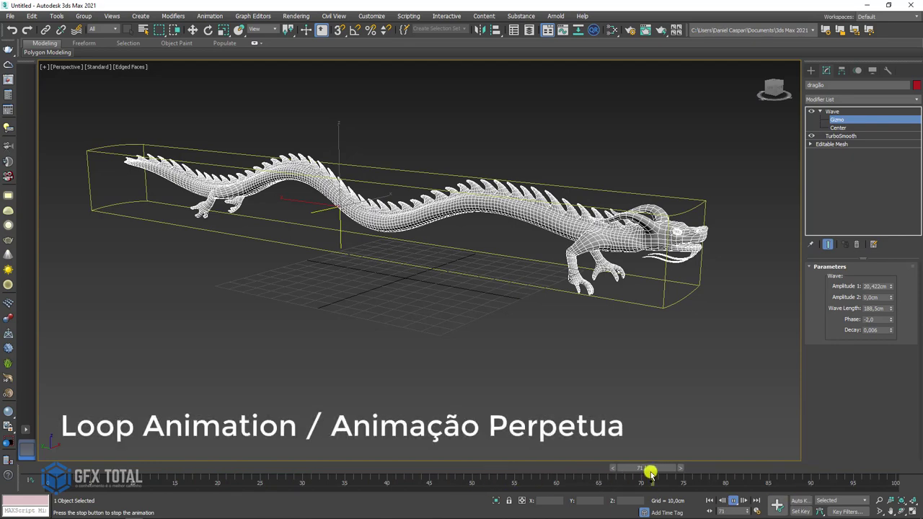
mouse_move(671, 467)
left_mouse_down()
mouse_move(258, 467)
mouse_move(25, 487)
mouse_move(292, 465)
left_mouse_up()
key("w")
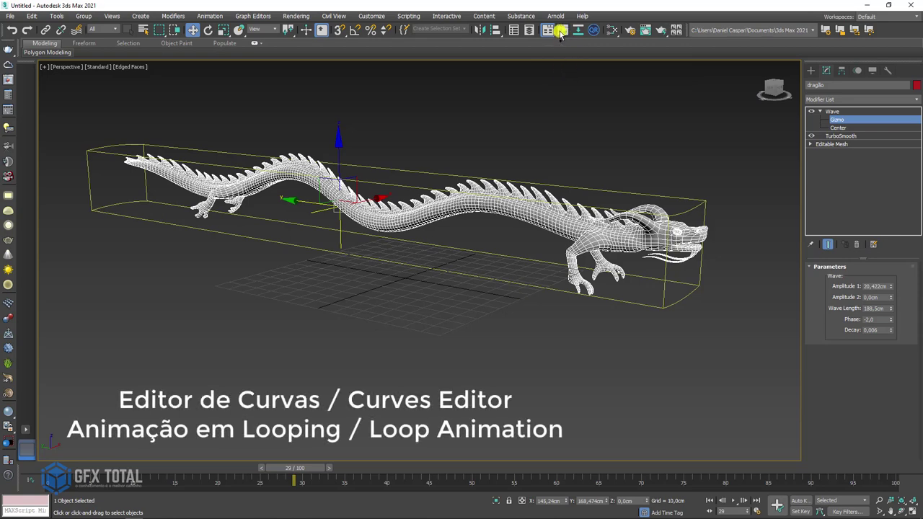
Reposition and enlarge the Curve Editor, and orbit to a near side view of the dragon.
left_click_drag(546, 107, 447, 67)
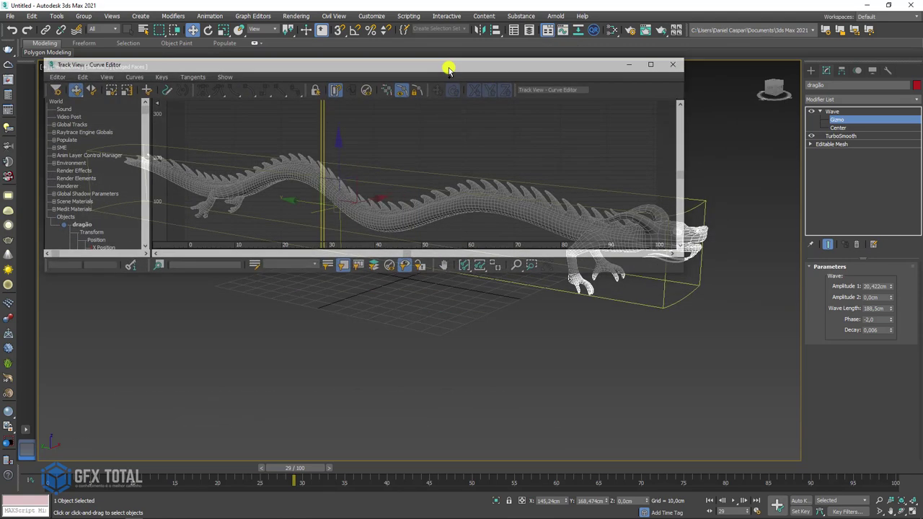
left_click_drag(682, 276, 680, 289)
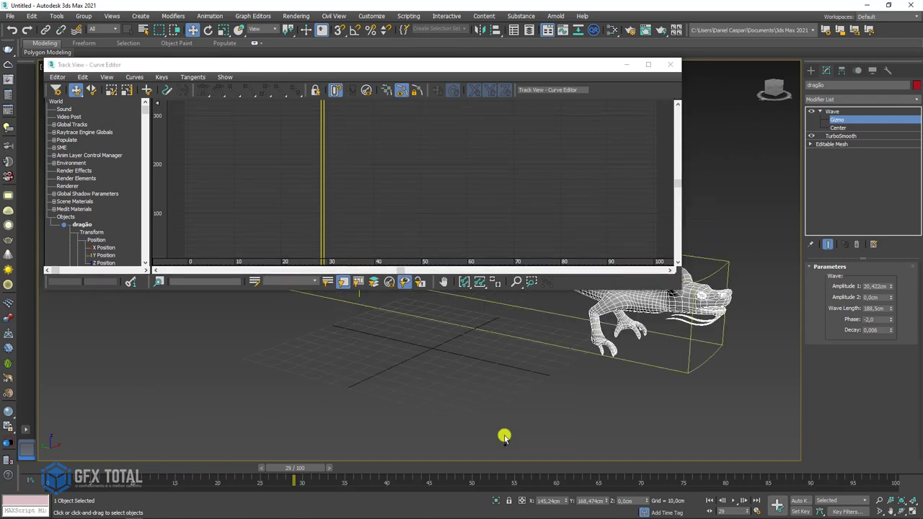
scroll(503, 435, "up", 5)
mouse_move(489, 415)
middle_mouse_down("alt")
mouse_move(515, 406)
mouse_move(570, 424)
middle_mouse_up("alt")
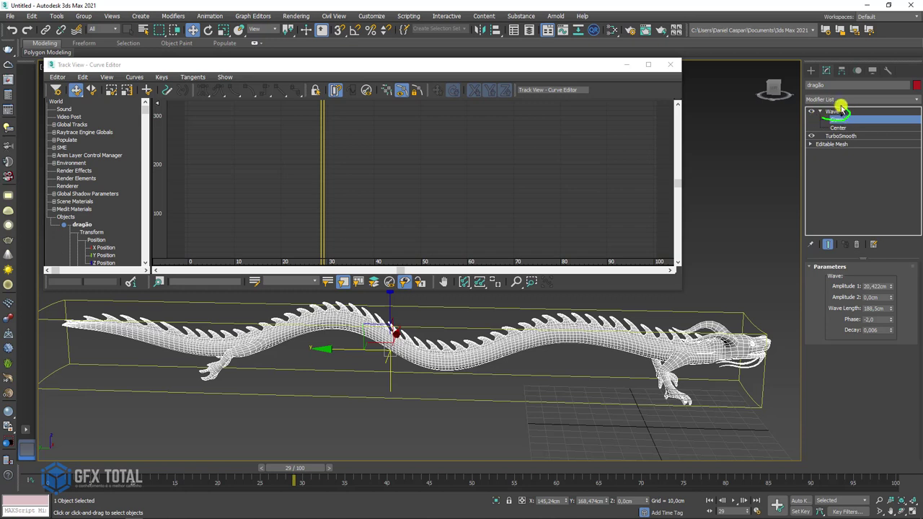
left_click_drag(581, 130, 258, 179)
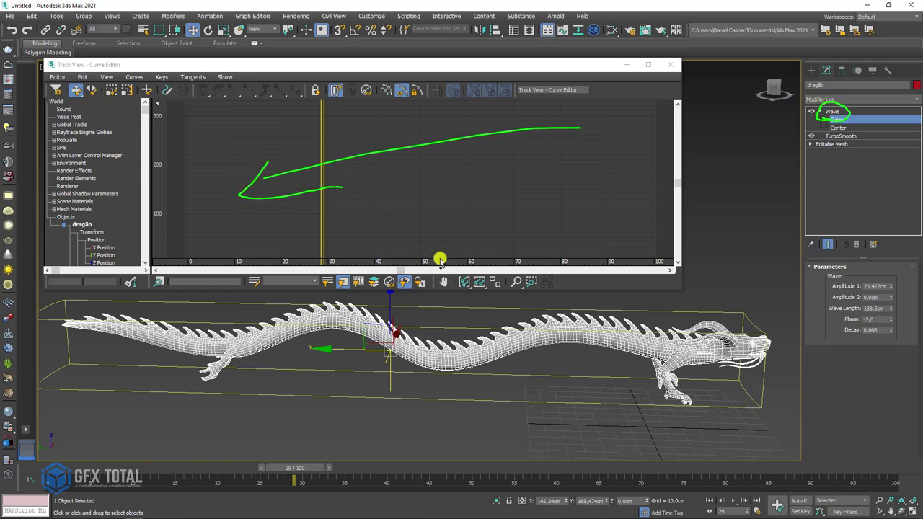
key("Escape")
left_click_drag(145, 115, 142, 150)
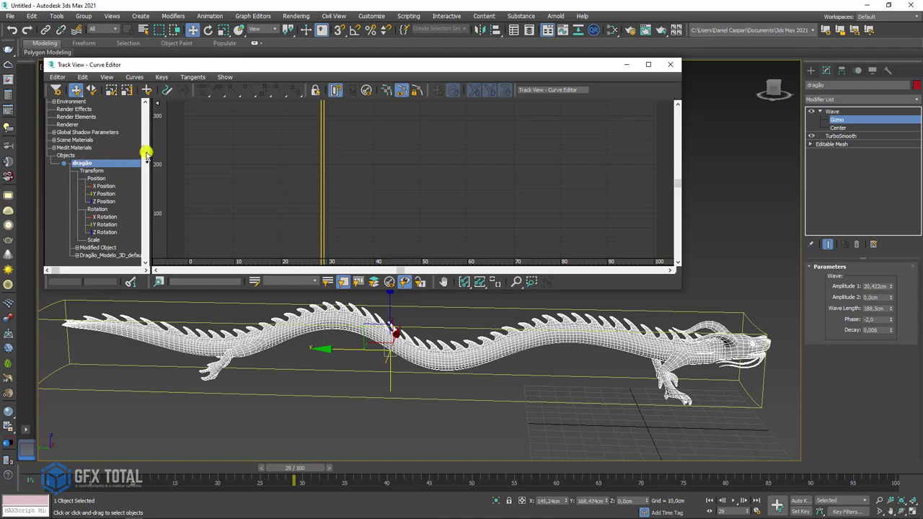
left_click_drag(147, 154, 144, 189)
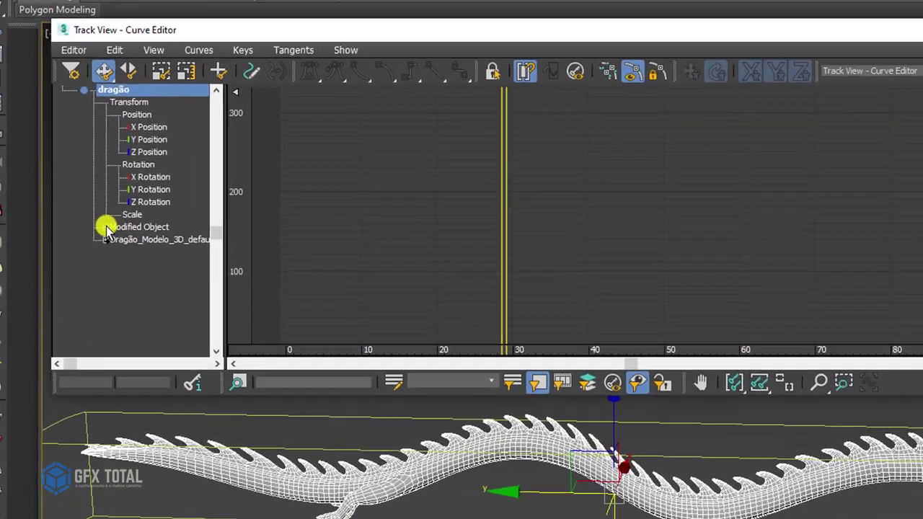
Expand the dragon's Modified Object > Wave tracks to show the Phase curve.
left_click(78, 186)
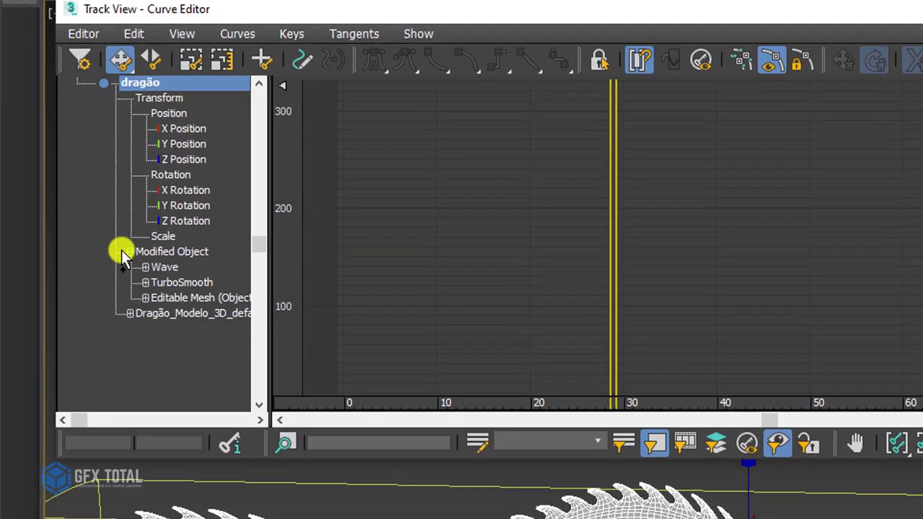
left_click(153, 267)
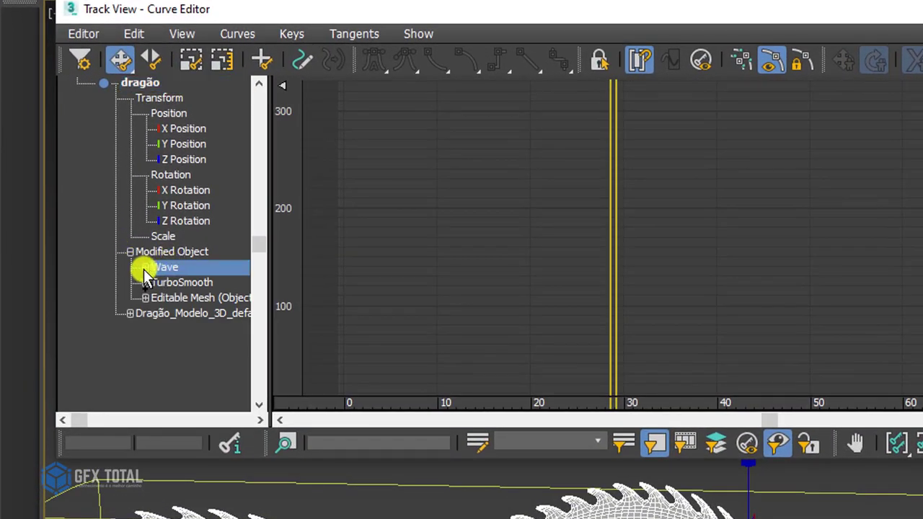
left_click(145, 268)
left_click_drag(261, 195, 260, 294)
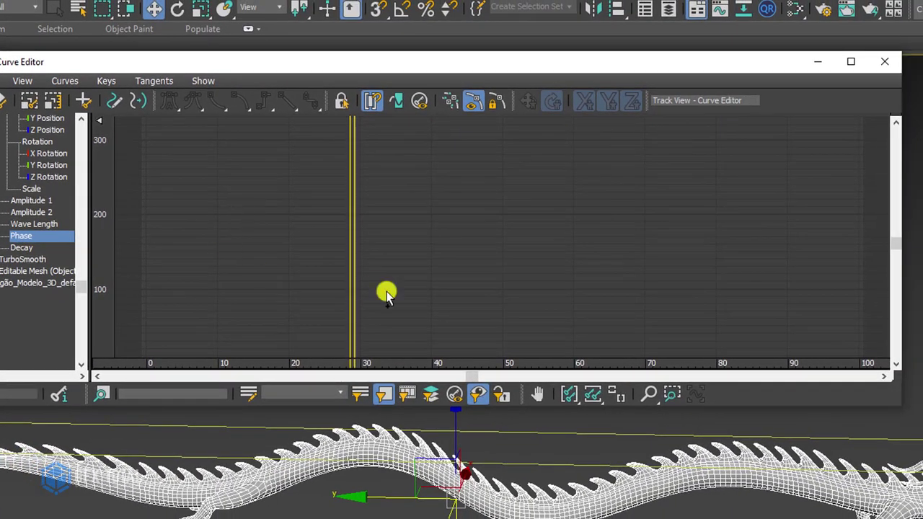
Fit the Phase curve in the graph and select both of its keys.
left_click(593, 393)
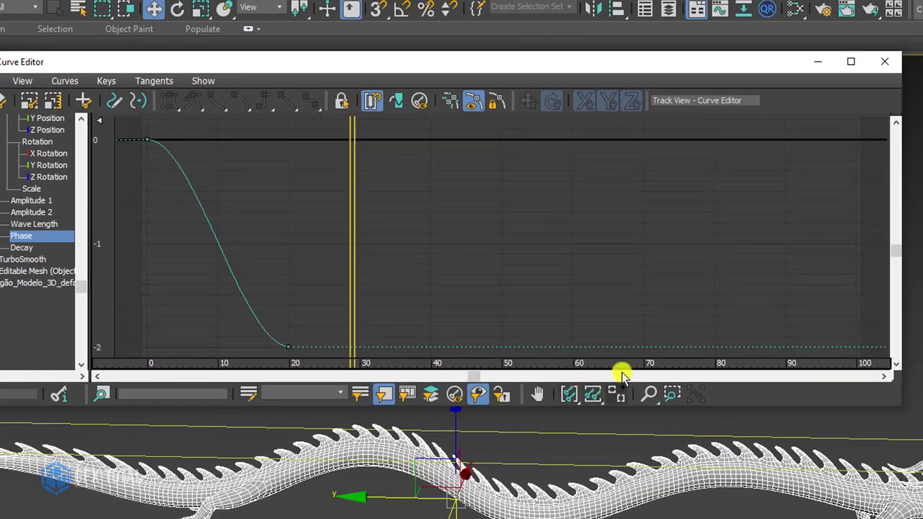
left_click_drag(135, 128, 308, 368)
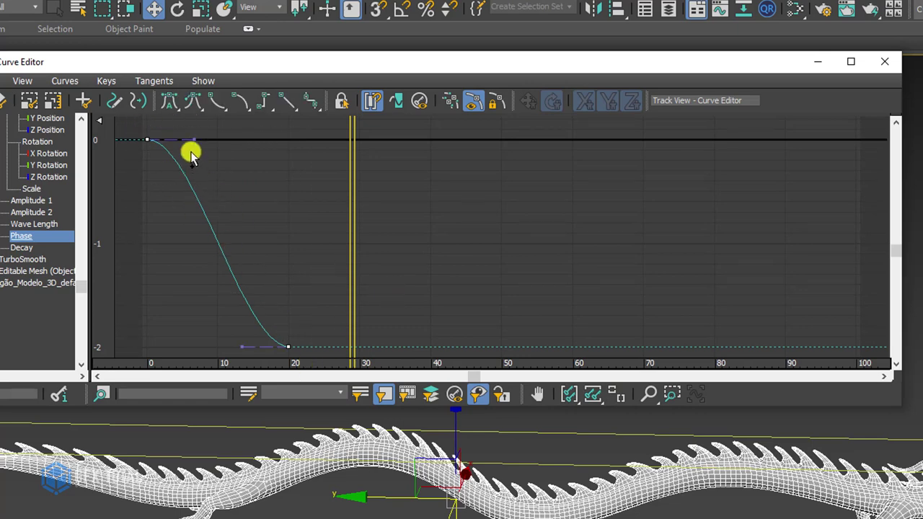
left_click(635, 394)
left_click_drag(553, 272, 515, 190)
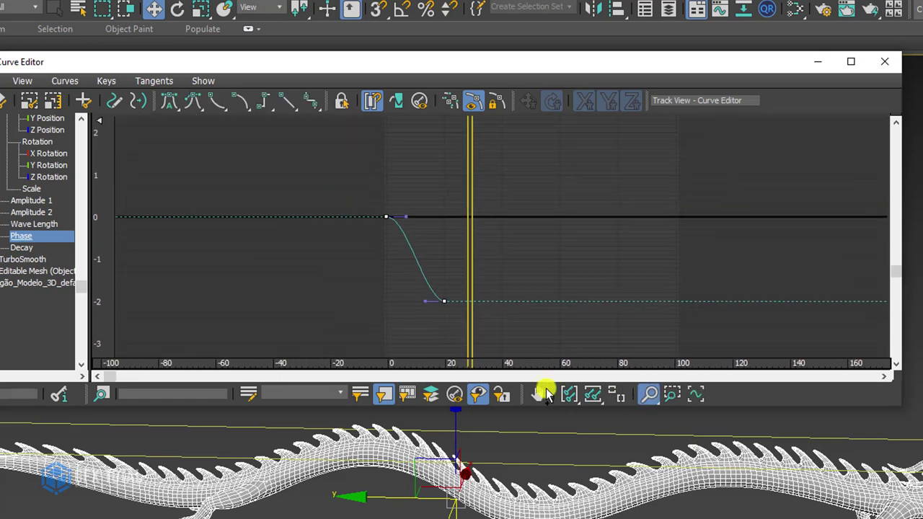
left_click_drag(363, 188, 691, 498)
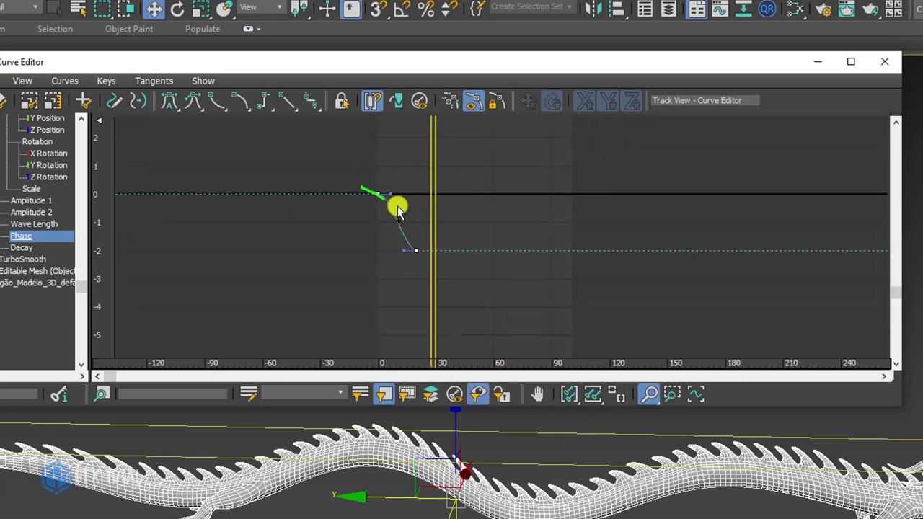
key("Escape")
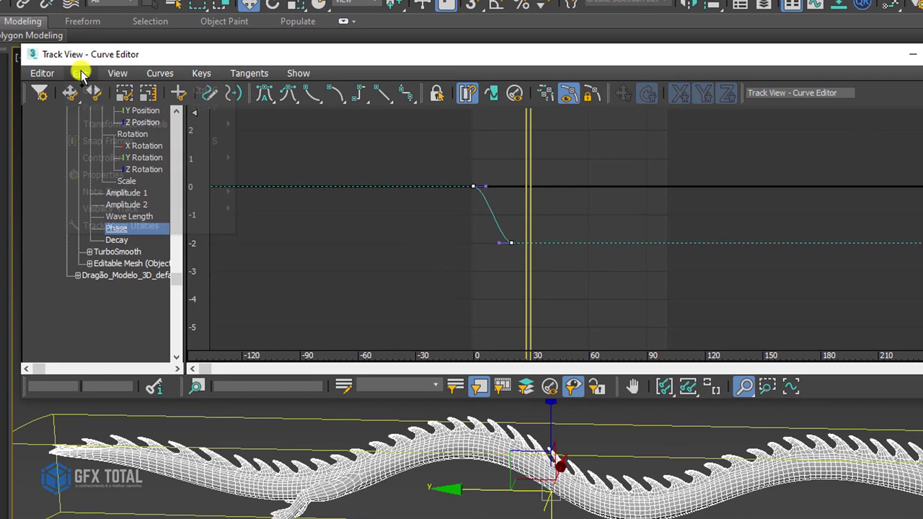
Set the Phase curve's in and out out-of-range types to Relative Repeat.
left_click(80, 73)
mouse_move(101, 158)
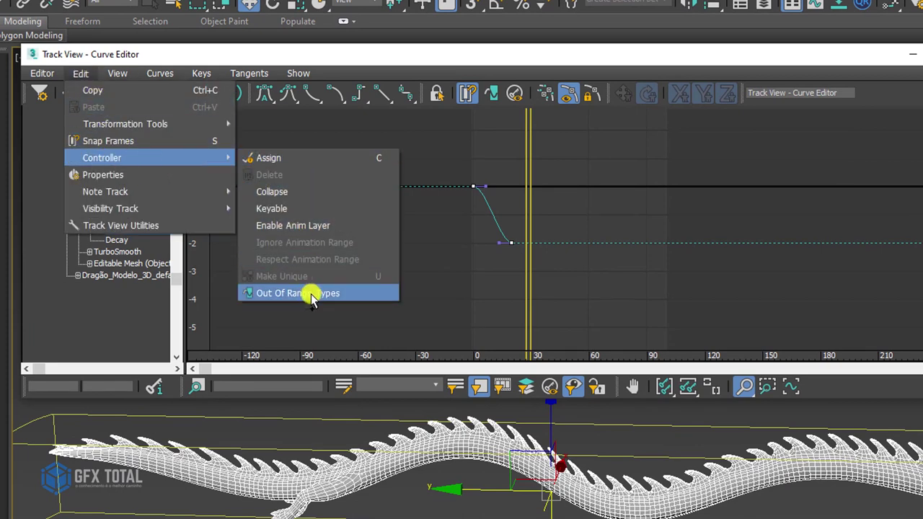
left_click(311, 294)
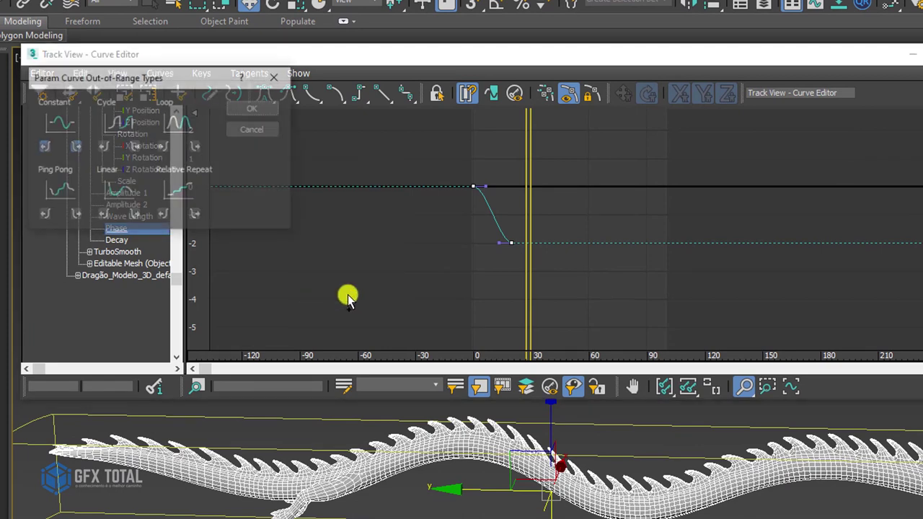
left_click(185, 191)
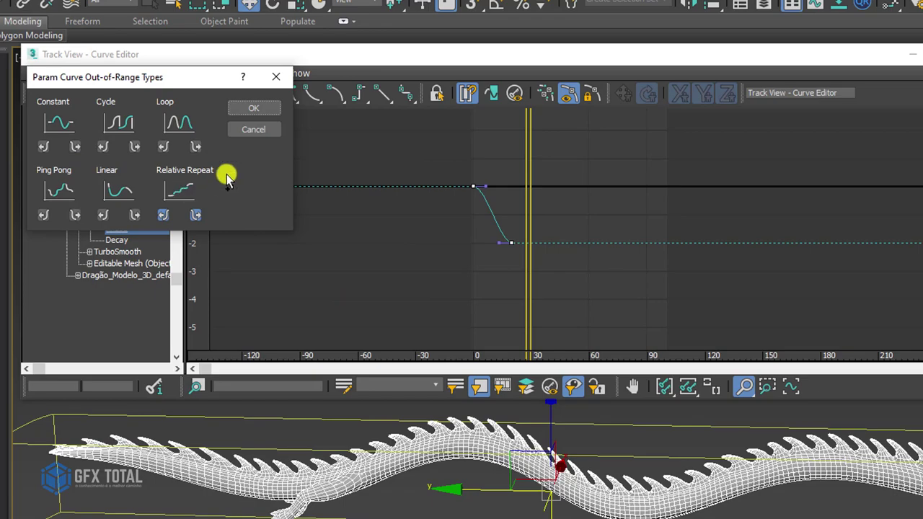
left_click(253, 107)
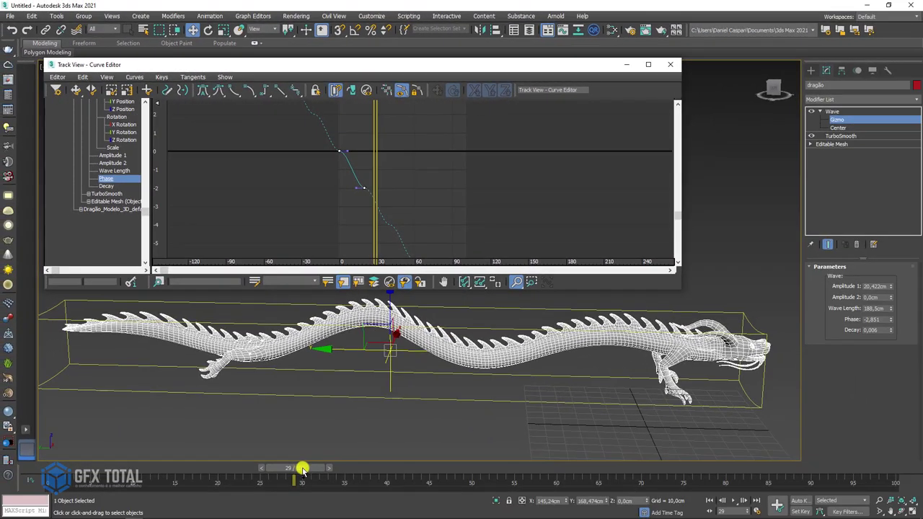
Play the animation, confirming Phase keeps falling to -6,31 by frame 63, and select the Phase keys.
key("w")
scroll(472, 408, "down", 5)
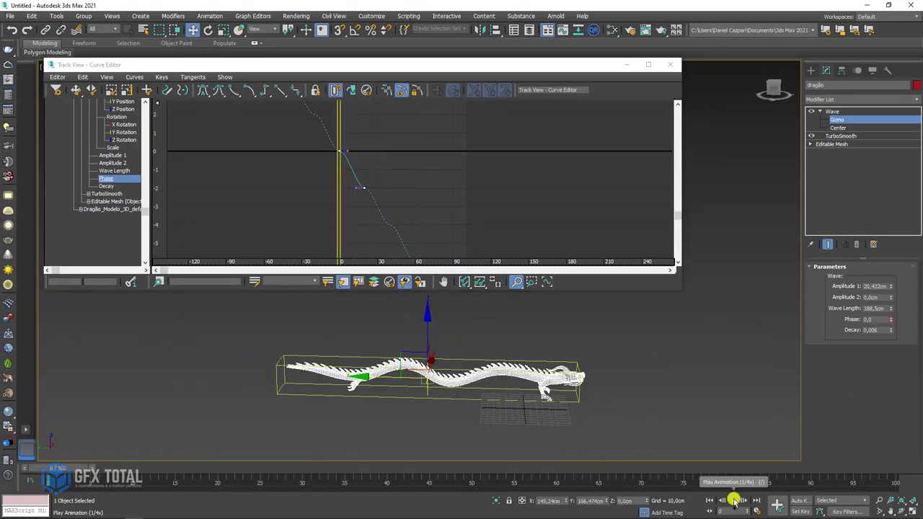
left_click(733, 500)
scroll(599, 389, "up", 4)
middle_click_drag(589, 381, 711, 424)
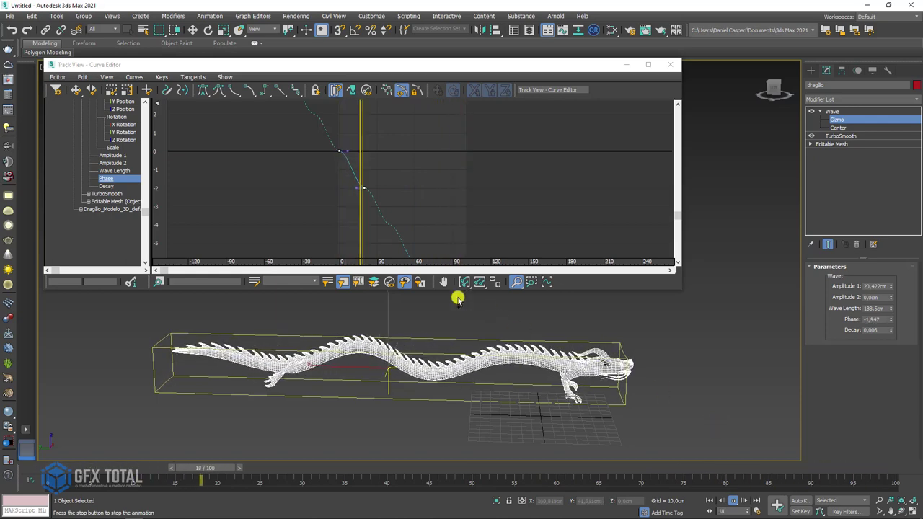
left_click_drag(427, 130, 295, 216)
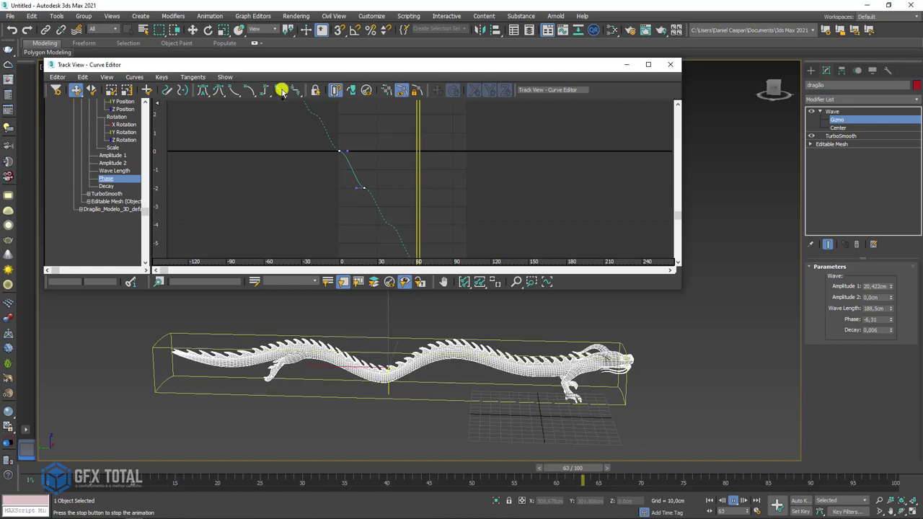
Replay the wave from frame 0, stop at frame 44, and close the Curve Editor.
left_click(732, 500)
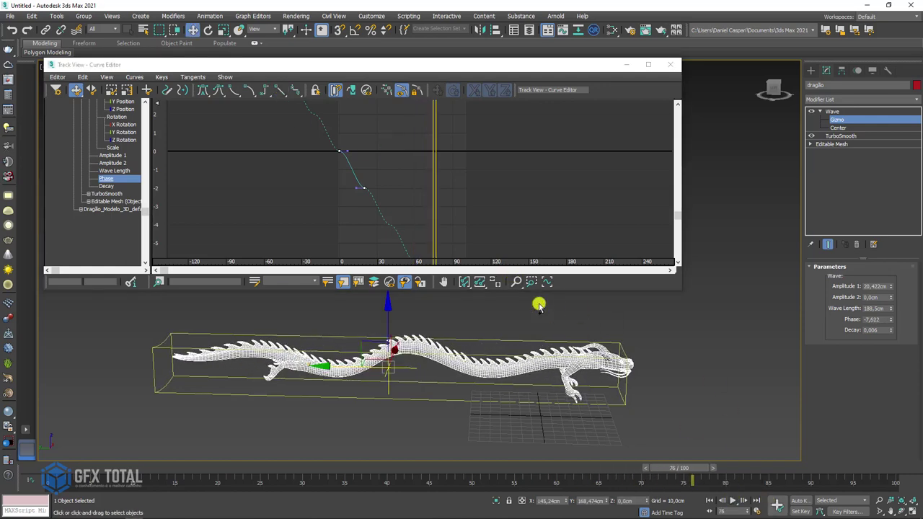
left_click(303, 220)
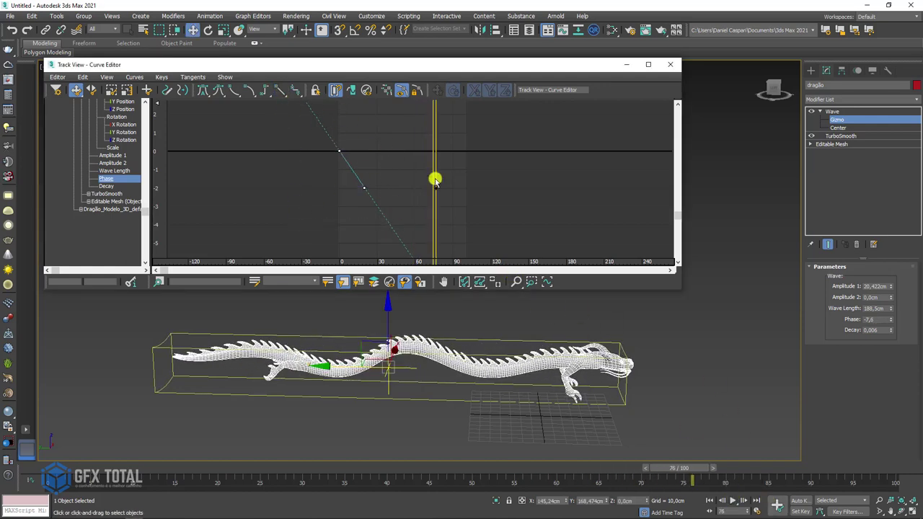
key("Home")
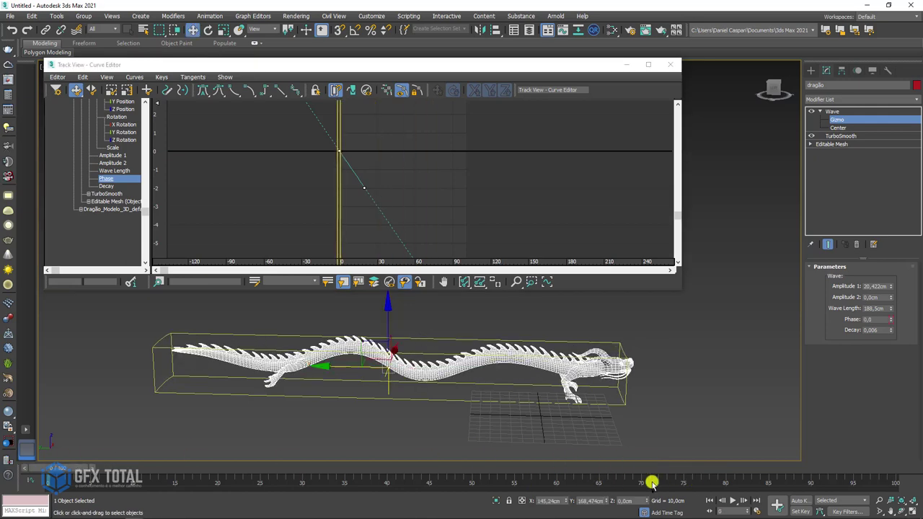
left_click(734, 500)
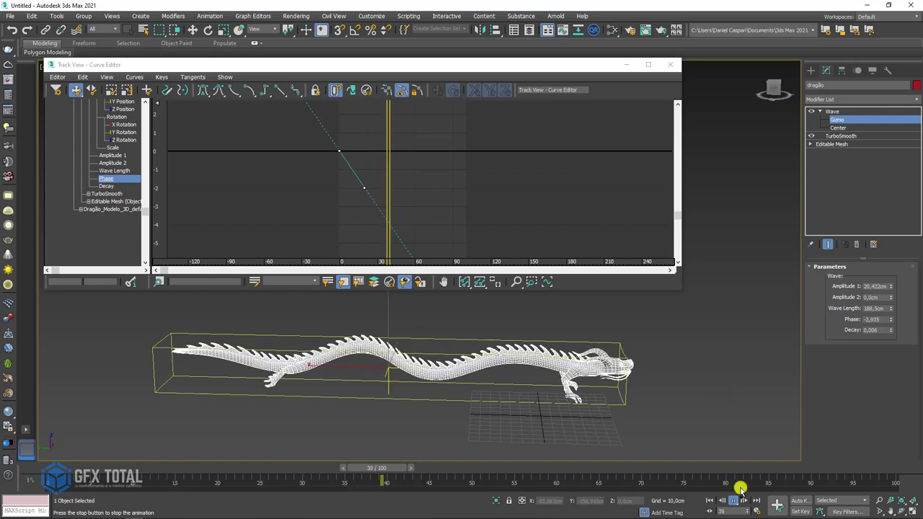
left_click(731, 500)
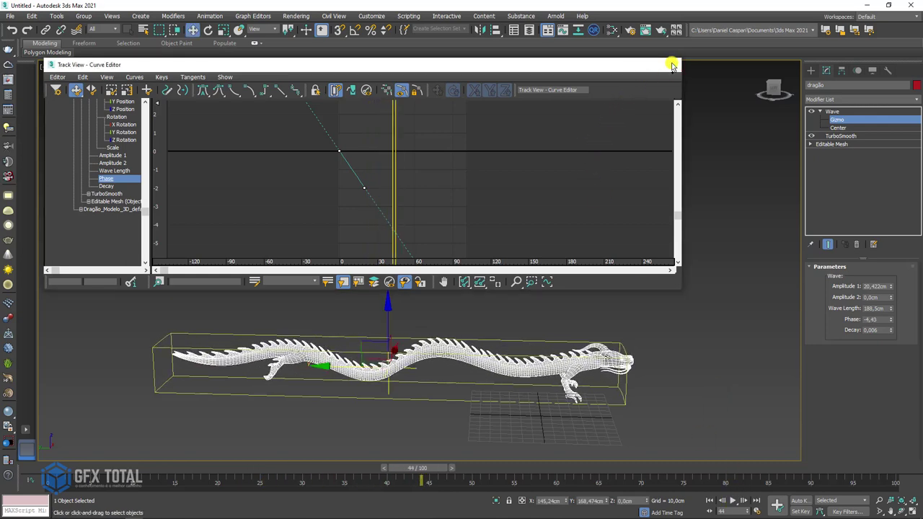
left_click(672, 65)
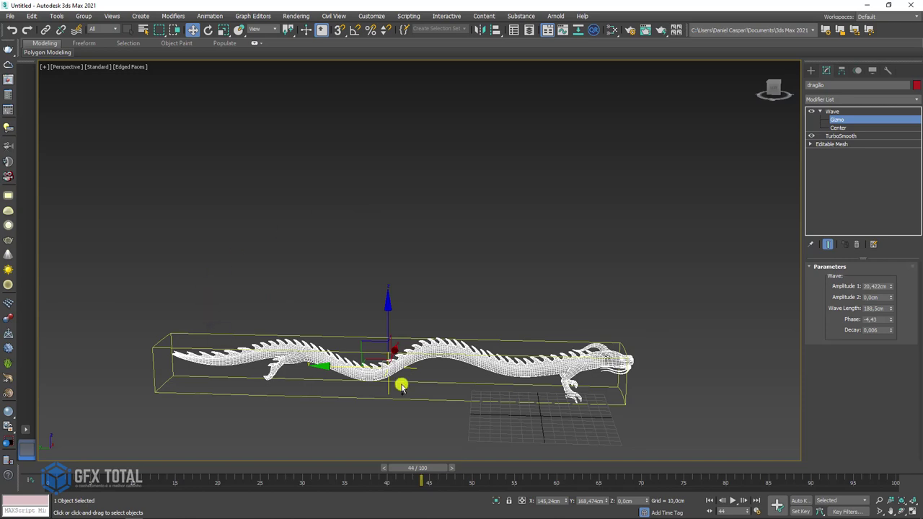
scroll(631, 331, "down", 4)
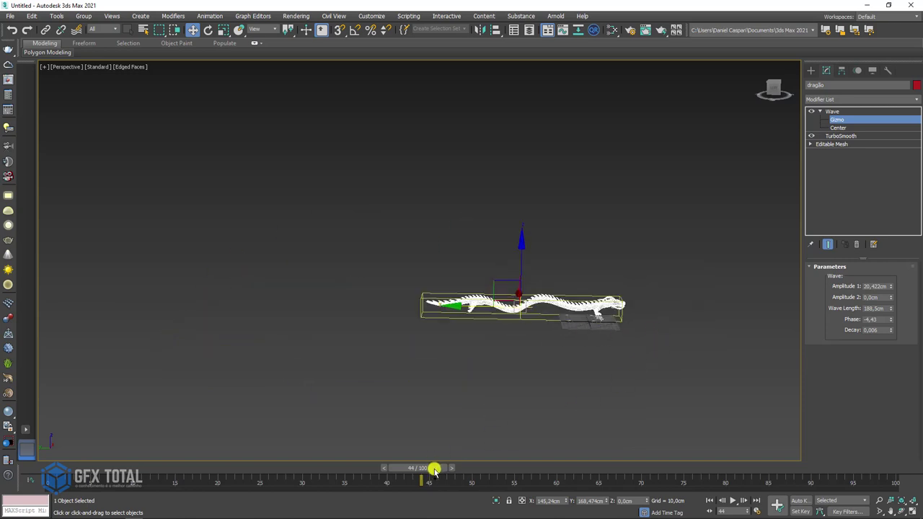
Rewind to frame 0 and choose Torus Knot from the Extended Primitives category.
left_click_drag(433, 470, 36, 469)
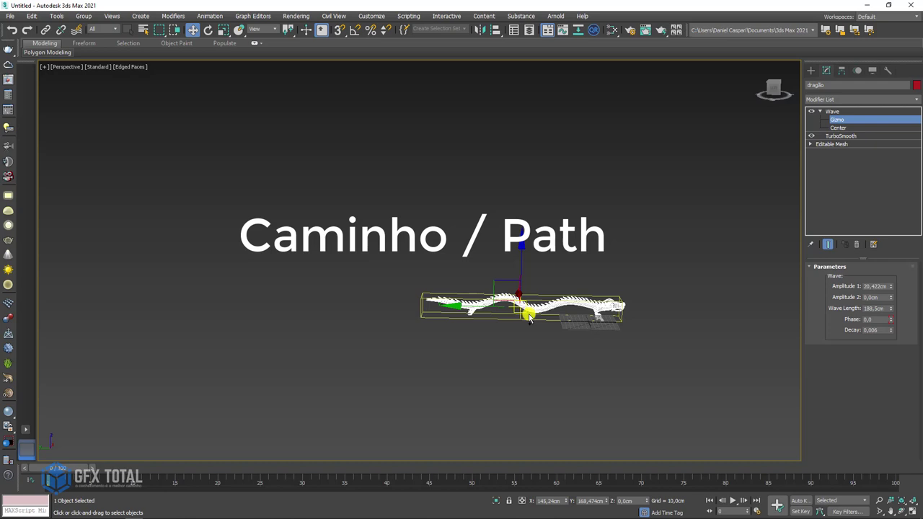
middle_click_drag(621, 295, 478, 313)
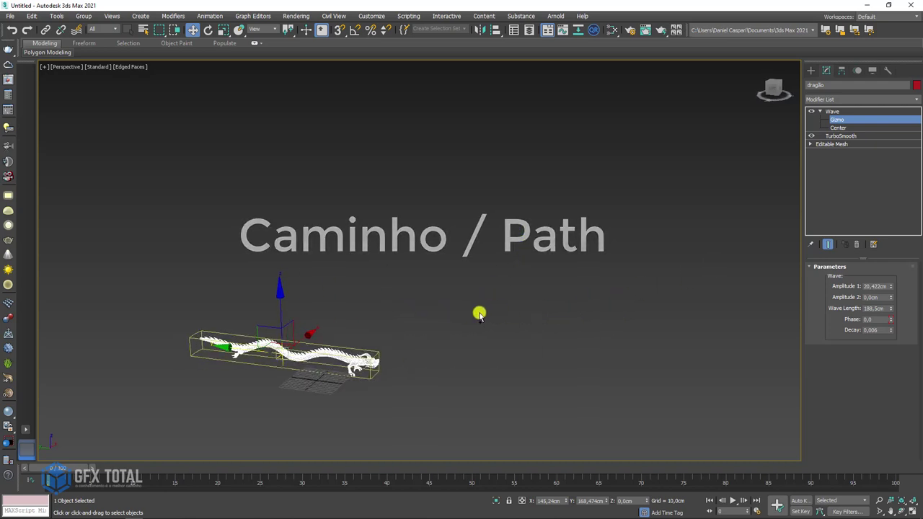
left_click(810, 71)
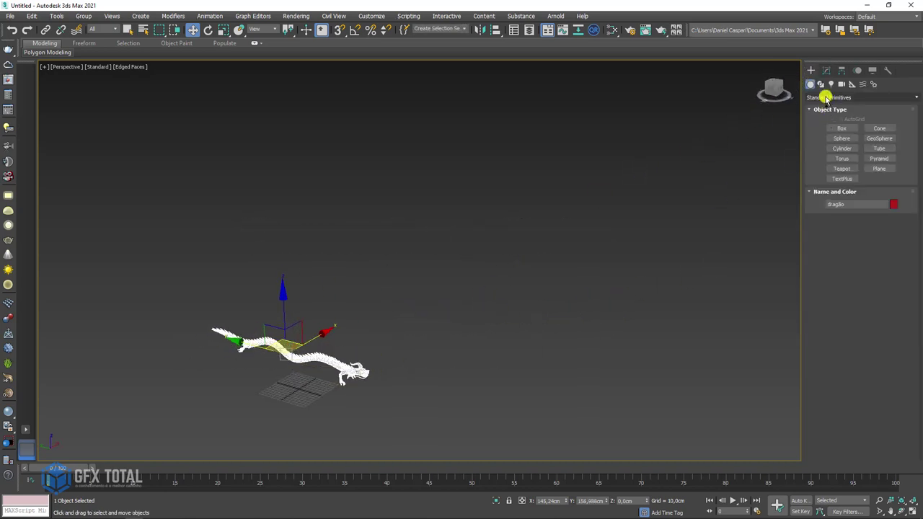
left_click(826, 97)
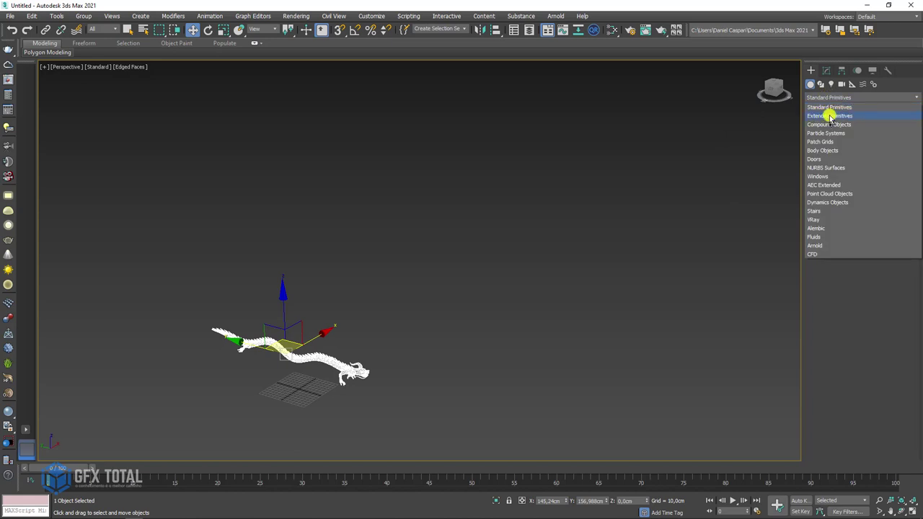
left_click(830, 116)
left_click(875, 130)
Drag out a torus knot beside the dragon and move it higher.
middle_click_drag(532, 243, 543, 284, "alt")
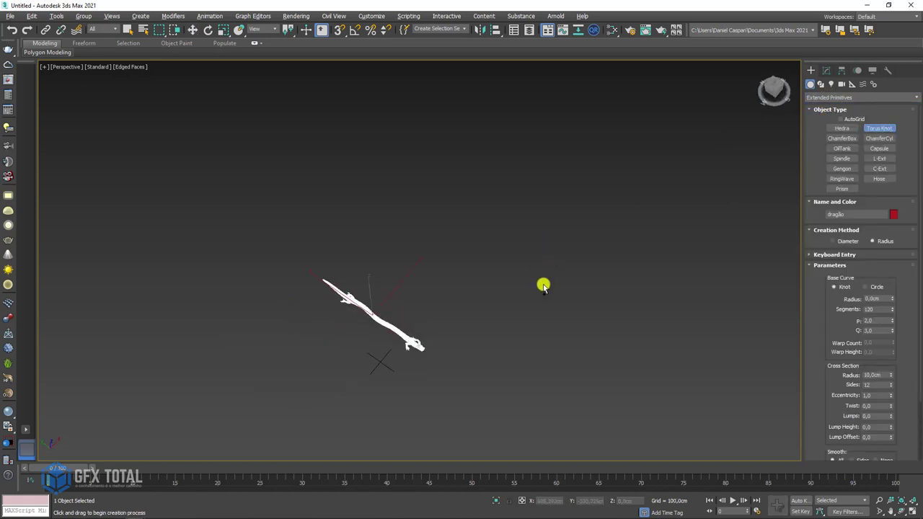
left_click_drag(532, 226, 608, 282)
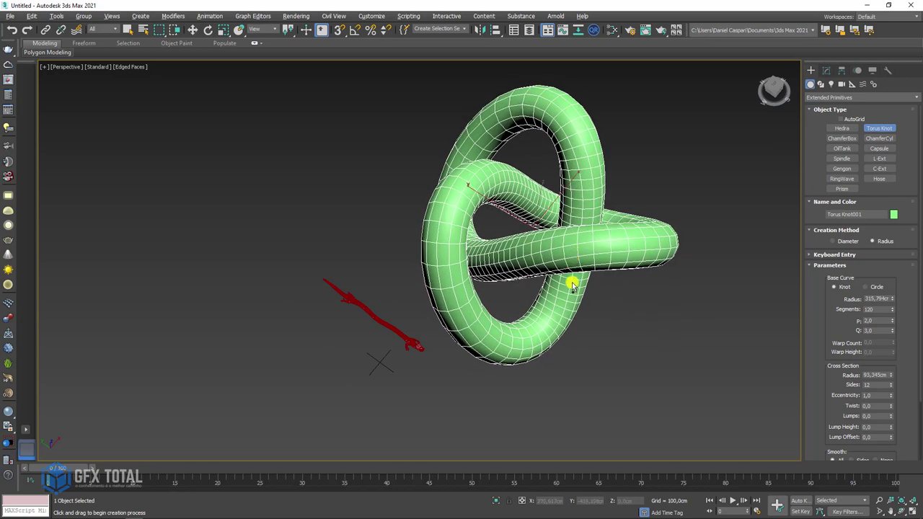
mouse_move(573, 282)
middle_mouse_down("alt")
mouse_move(600, 253)
mouse_move(575, 247)
middle_mouse_up("alt")
left_click(525, 220)
key("w")
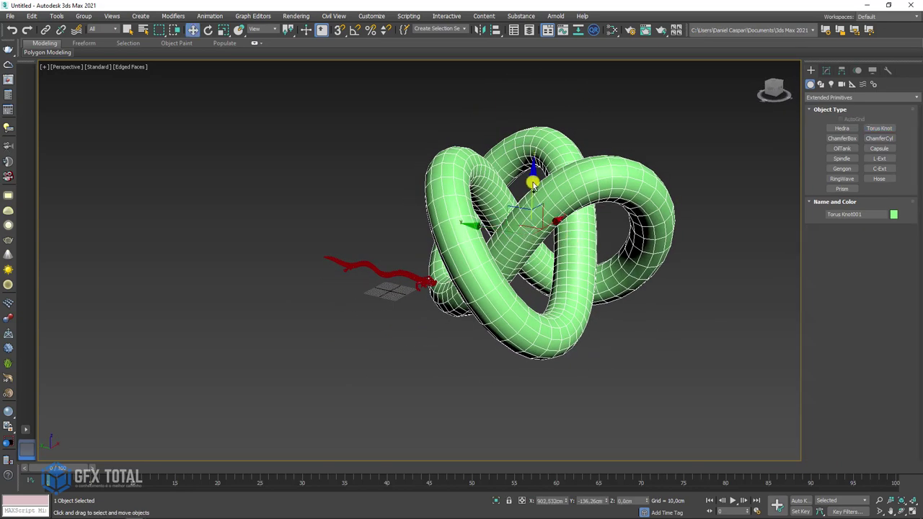
left_click_drag(529, 181, 536, 92)
middle_click_drag(536, 92, 550, 237)
Set the torus knot's P value to 5,0.
left_click(826, 70)
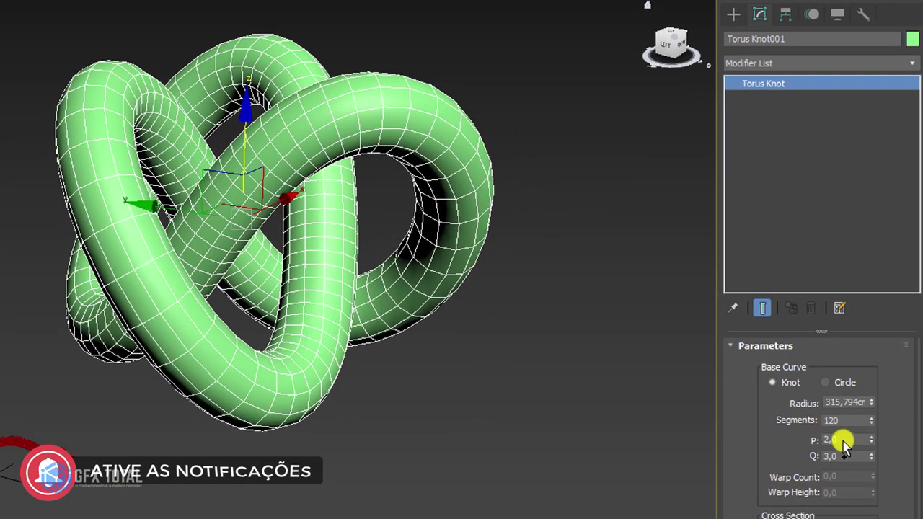
double_click(835, 427)
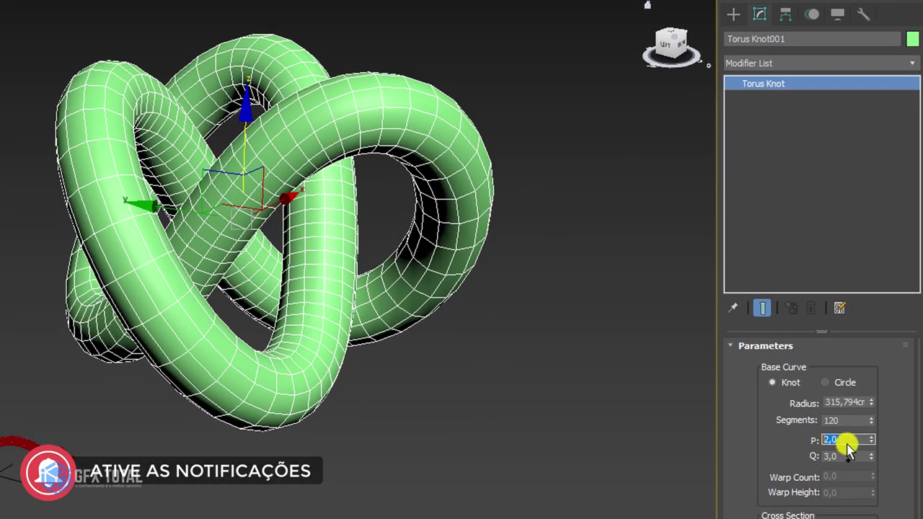
type("5")
key("Return")
mouse_move(226, 428)
middle_mouse_down("alt")
mouse_move(391, 412)
mouse_move(406, 505)
mouse_move(275, 372)
mouse_move(365, 287)
mouse_move(370, 351)
mouse_move(364, 347)
middle_mouse_up("alt")
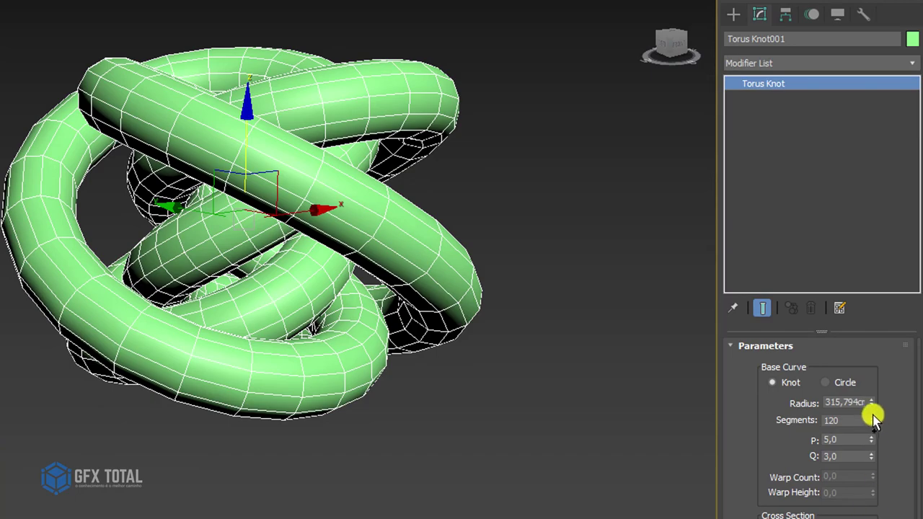
Shrink the knot's tube to a thin wire of radius 9,335cm.
left_click_drag(872, 404, 873, 406)
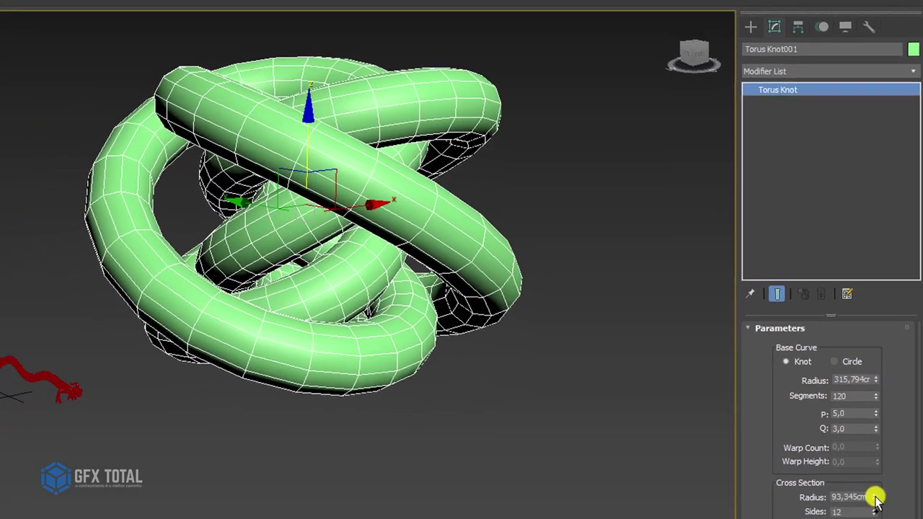
mouse_move(875, 499)
left_mouse_down()
mouse_move(890, 397)
mouse_move(889, 412)
mouse_move(872, 425)
mouse_move(878, 420)
left_mouse_up()
middle_click_drag(666, 192, 556, 258, "alt")
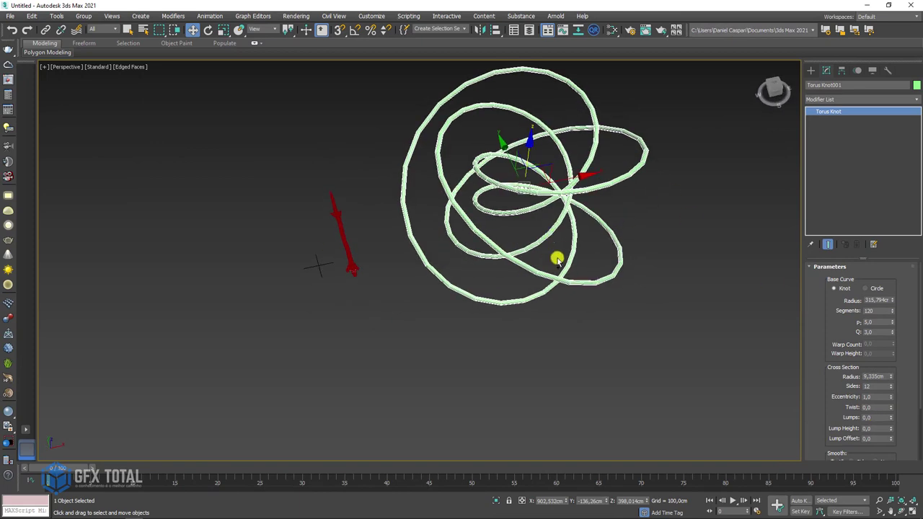
scroll(604, 329, "up", 6)
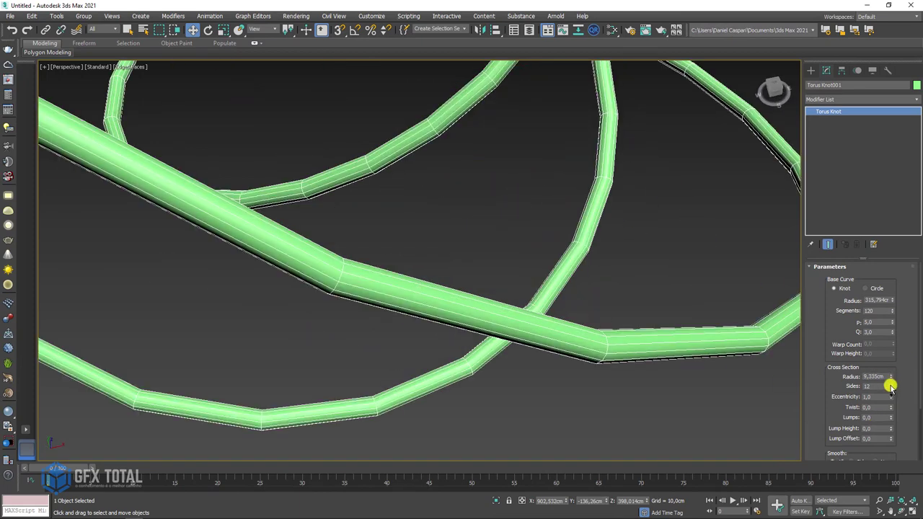
Give the tube 23 sides and the base curve 472 segments.
mouse_move(892, 387)
left_mouse_down()
mouse_move(890, 365)
mouse_move(885, 381)
left_mouse_up()
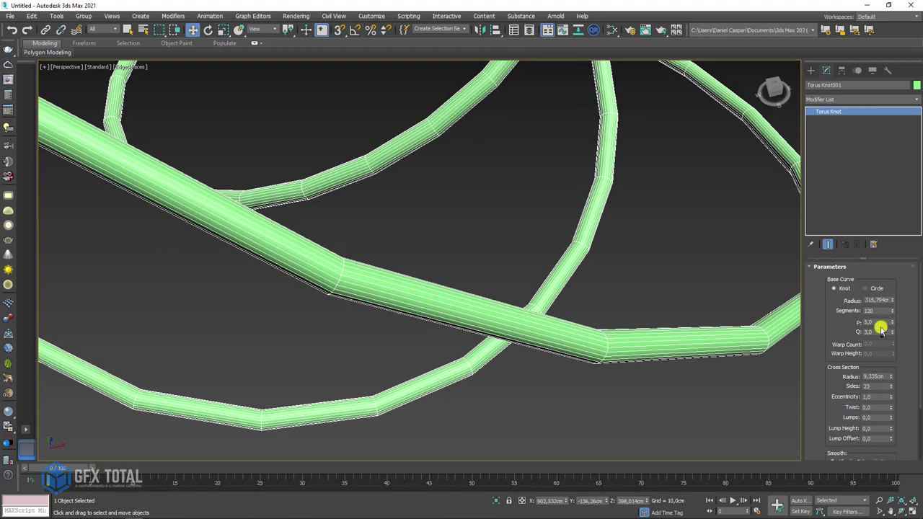
scroll(905, 335, "down", 2)
scroll(898, 331, "up", 2)
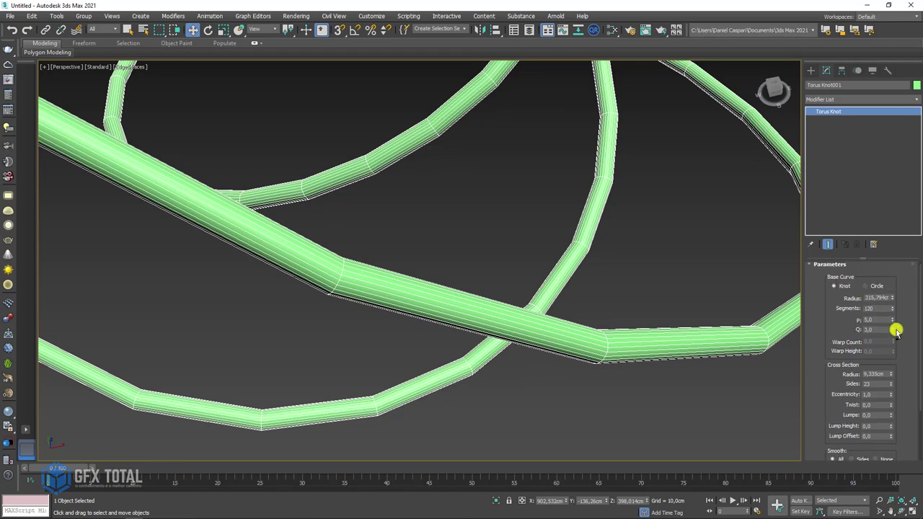
left_click_drag(892, 310, 895, 161)
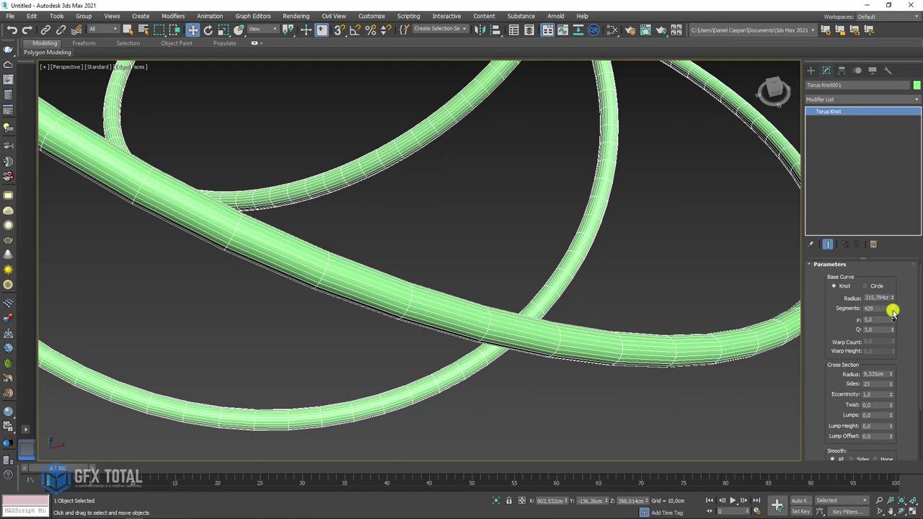
left_click_drag(893, 312, 892, 291)
scroll(538, 263, "down", 10)
middle_click_drag(538, 263, 527, 214, "alt")
scroll(527, 215, "up", 5)
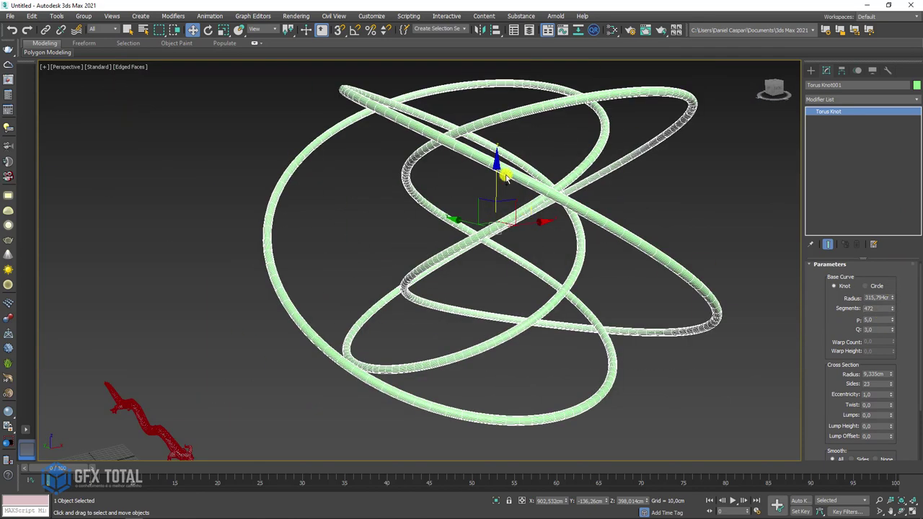
Convert the torus knot to Editable Poly and select one full edge loop along the tube.
right_click(498, 164)
mouse_move(526, 266)
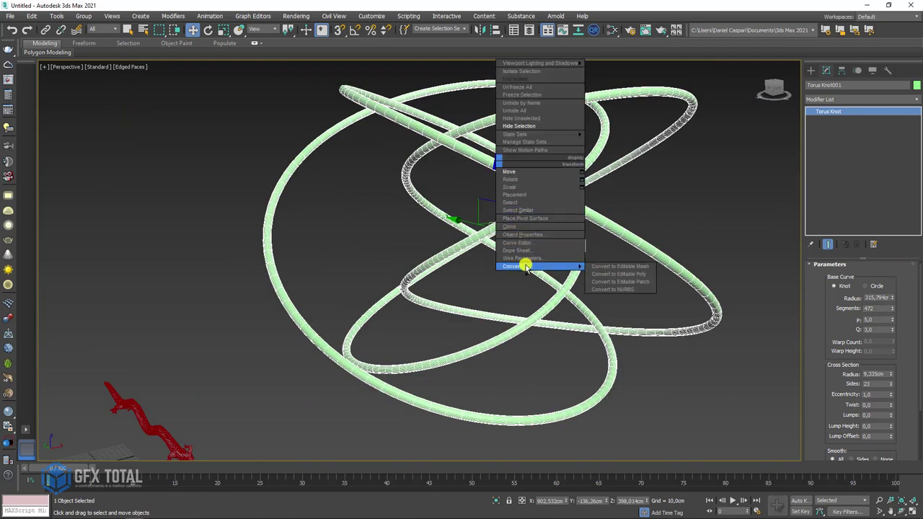
left_click(620, 274)
left_click(848, 277)
scroll(529, 230, "up", 3)
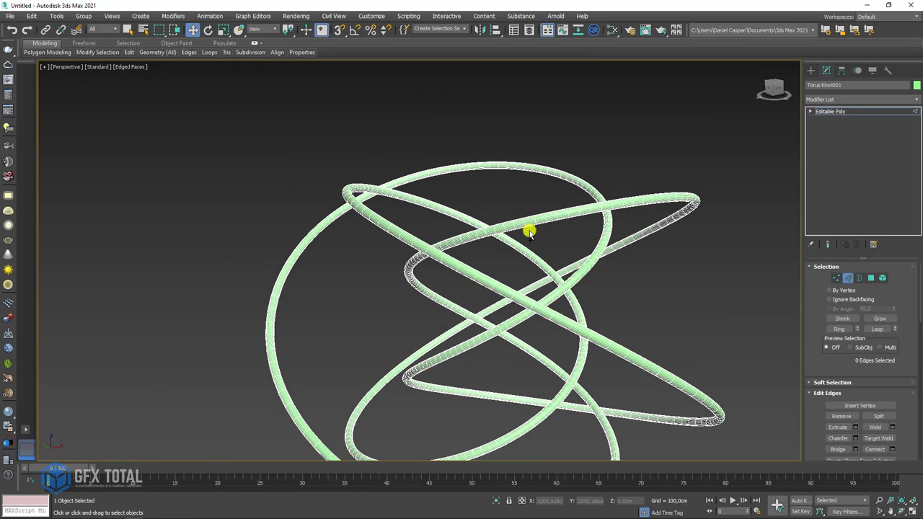
scroll(489, 283, "up", 3)
scroll(482, 283, "up", 3)
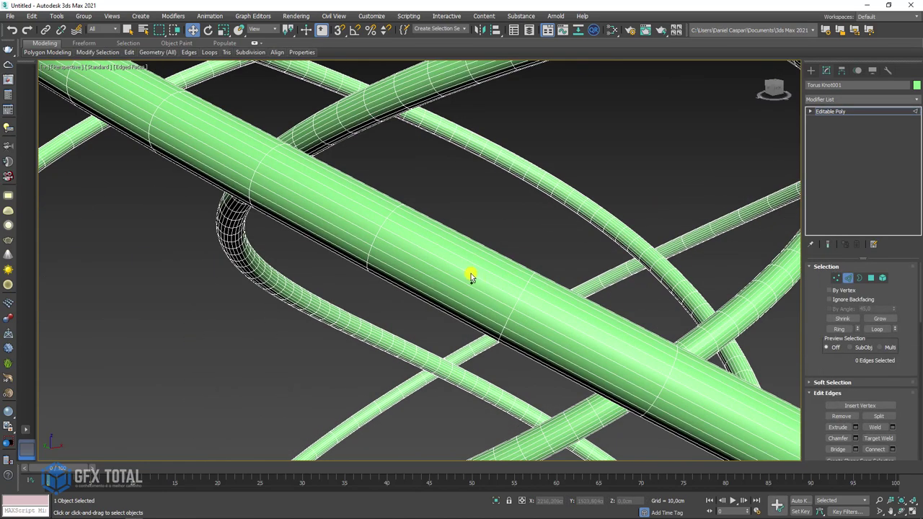
left_click(476, 281)
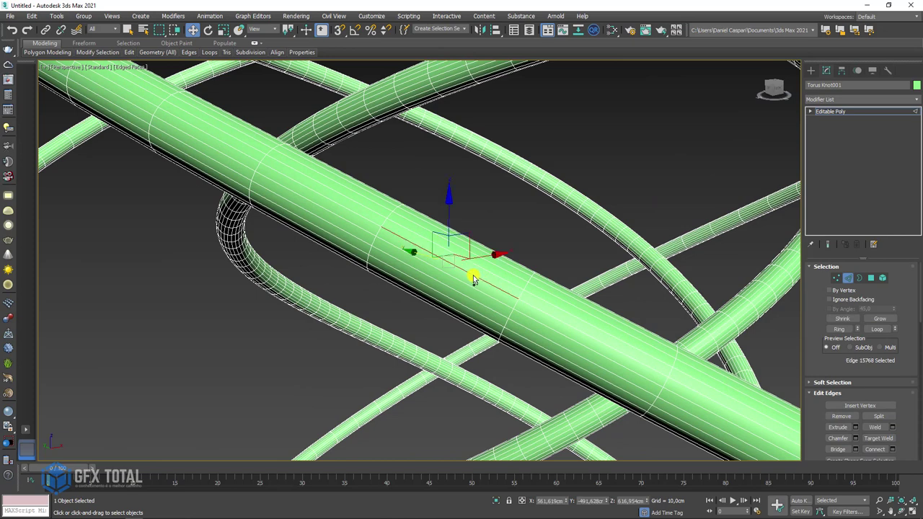
left_click(879, 328)
Create the smooth spline Shape001 from the edge loop and move the knot mesh aside.
scroll(746, 335, "down", 5)
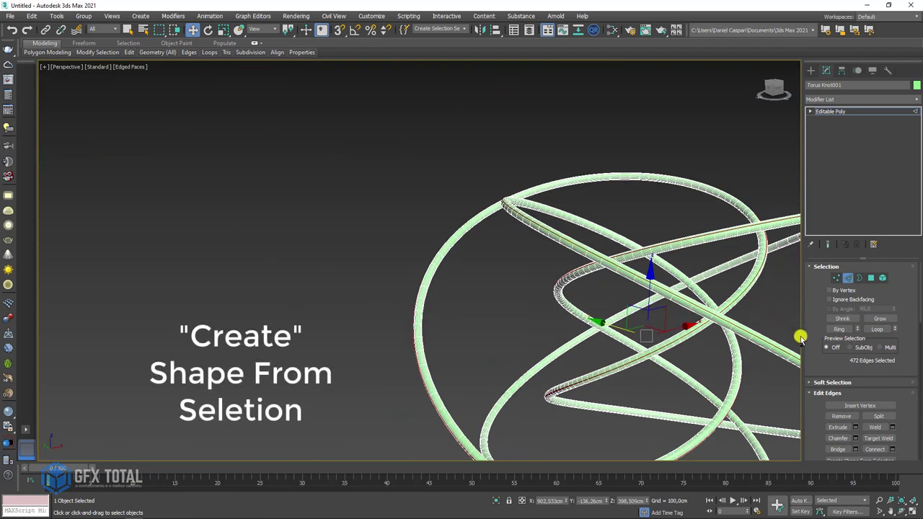
scroll(806, 340, "down", 4)
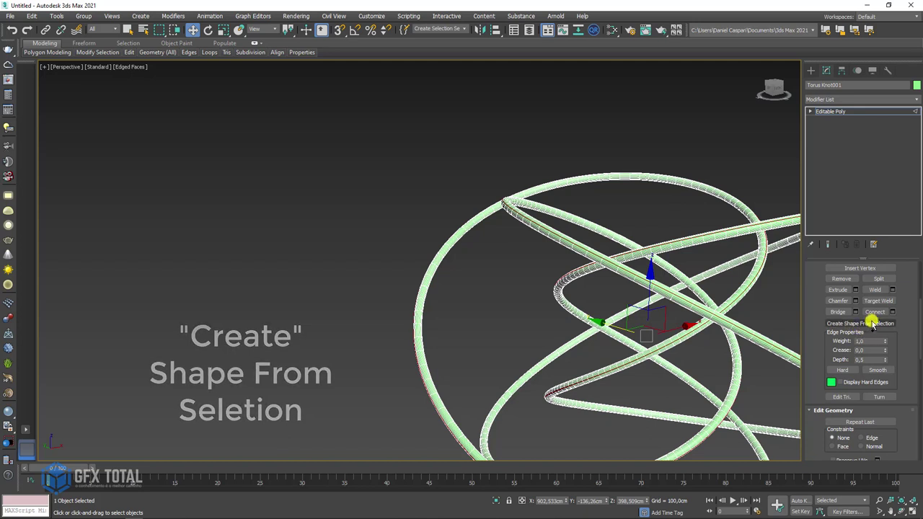
left_click(863, 324)
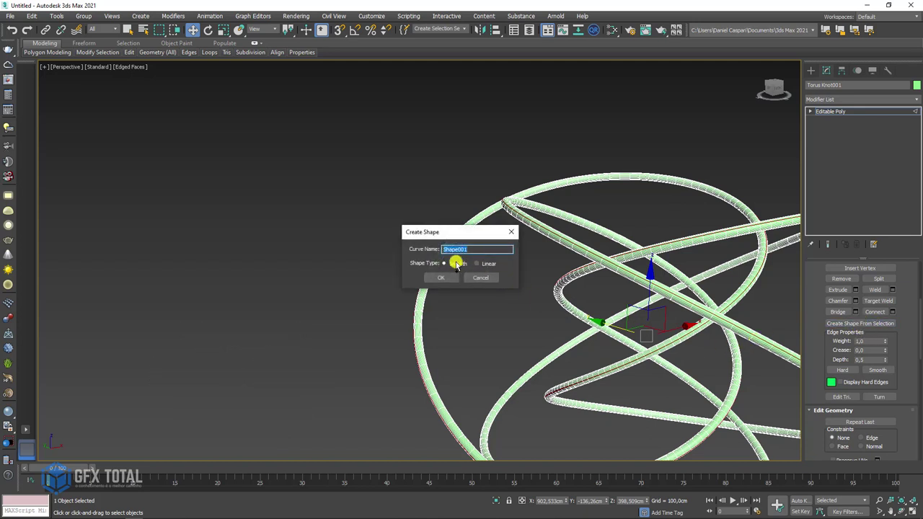
left_click(441, 277)
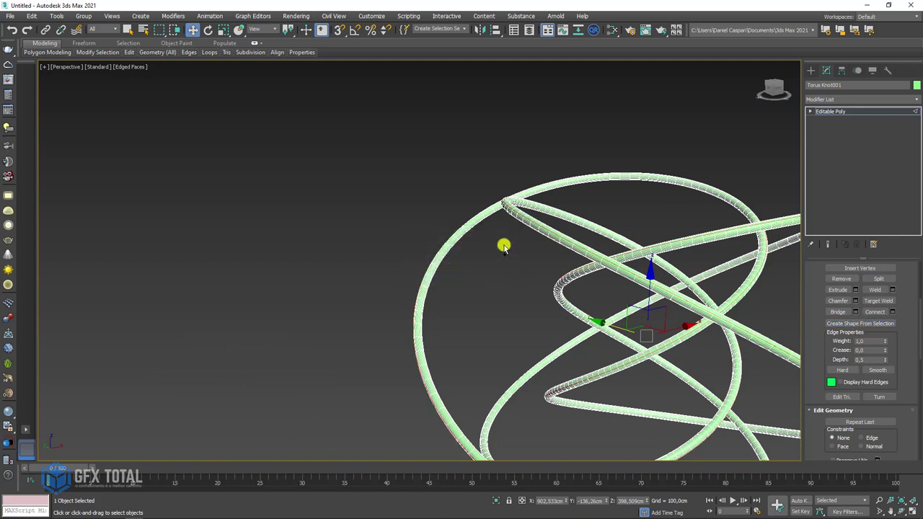
left_click(836, 111)
scroll(671, 222, "down", 5)
left_click_drag(671, 222, 514, 258)
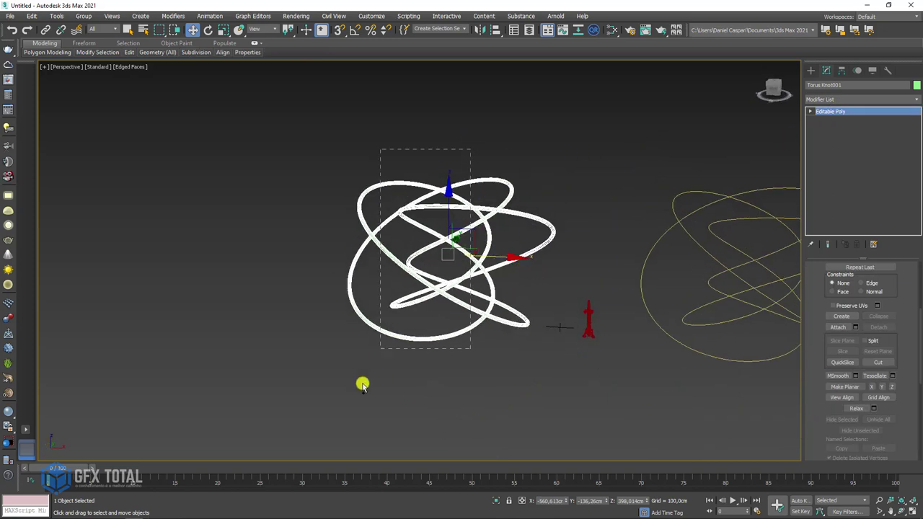
Delete the torus knot mesh and select the red dragon.
key("Delete")
left_click(762, 283)
mouse_move(703, 281)
middle_mouse_down()
mouse_move(516, 288)
mouse_move(527, 296)
middle_mouse_up()
left_click(296, 296)
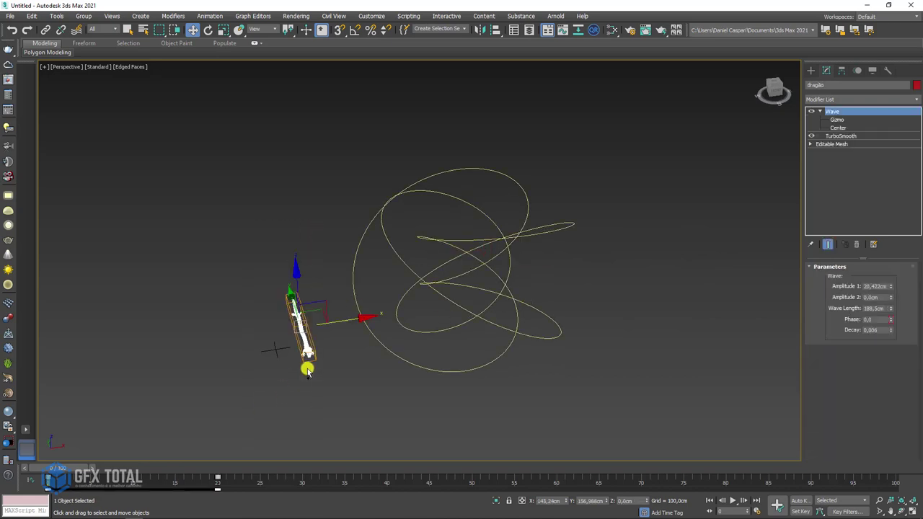
middle_click_drag(307, 369, 690, 210, "alt")
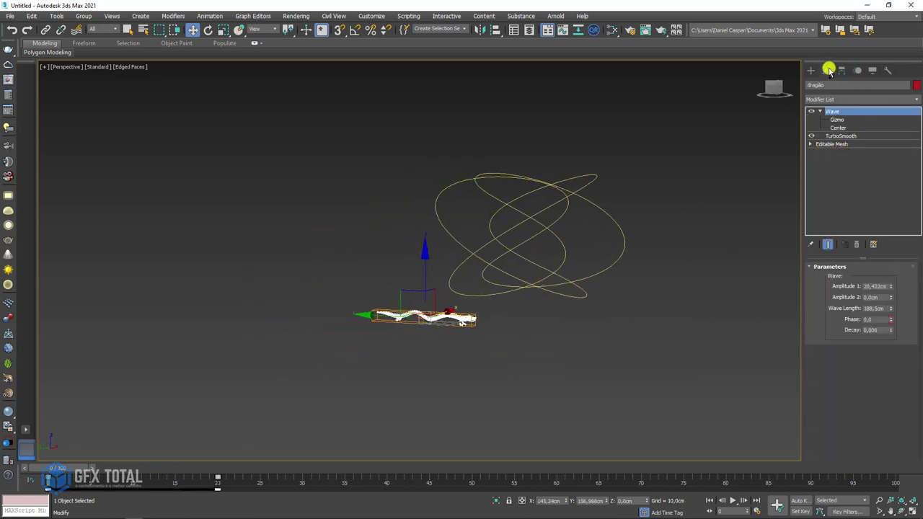
Add Path Deform Binding (WSM) to the dragon with Shape001 as its path.
left_click(842, 98)
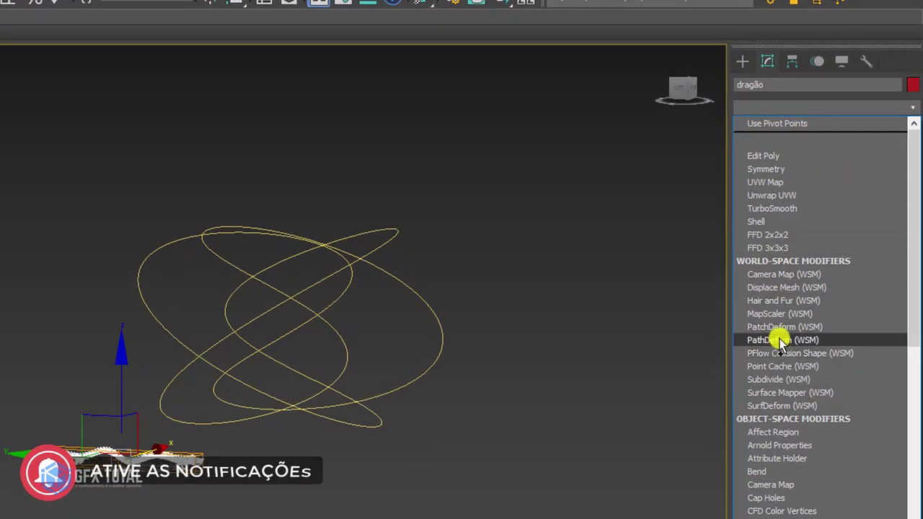
left_click(781, 339)
middle_click_drag(714, 360, 282, 428, "alt")
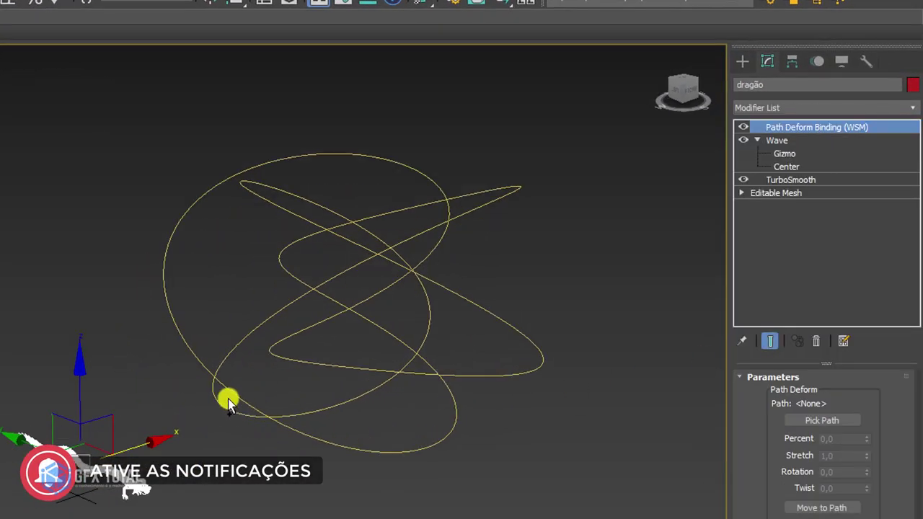
left_click(820, 420)
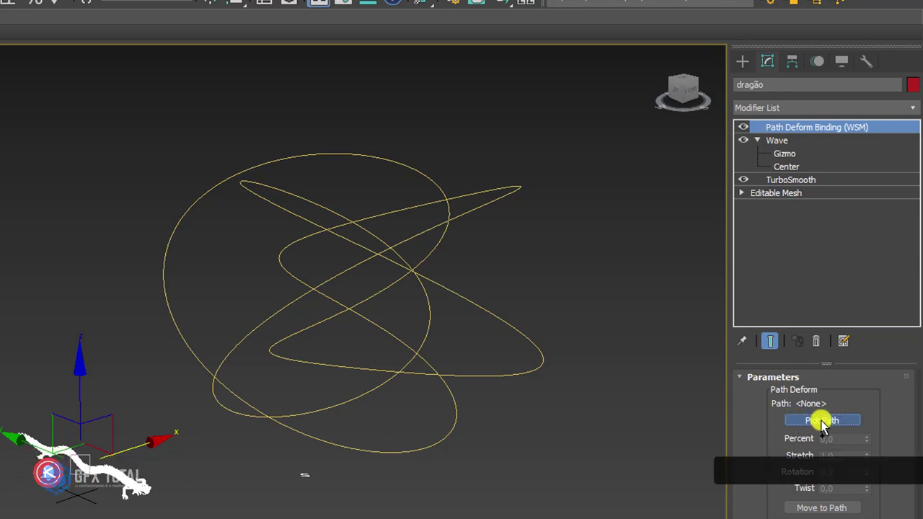
left_click(378, 258)
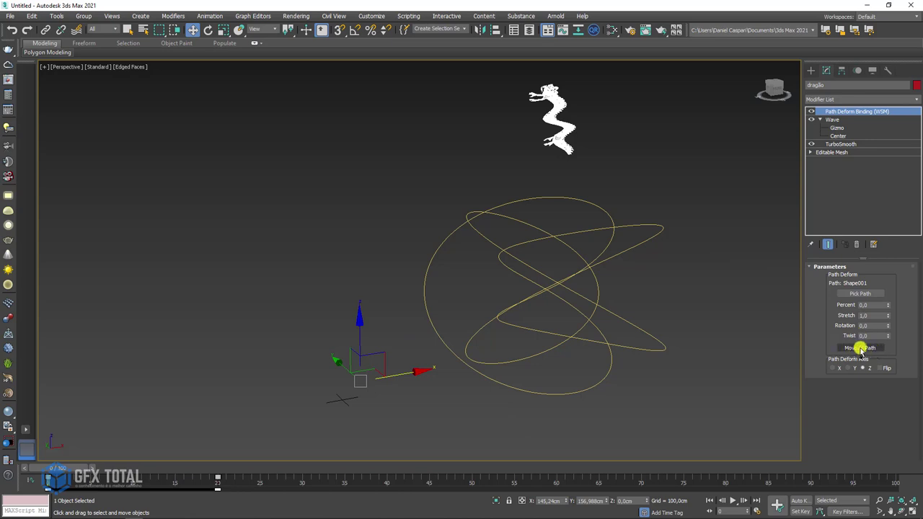
Move the dragon onto the Shape001 path and set Path Deform Axis to Y, trying X first.
left_click(864, 348)
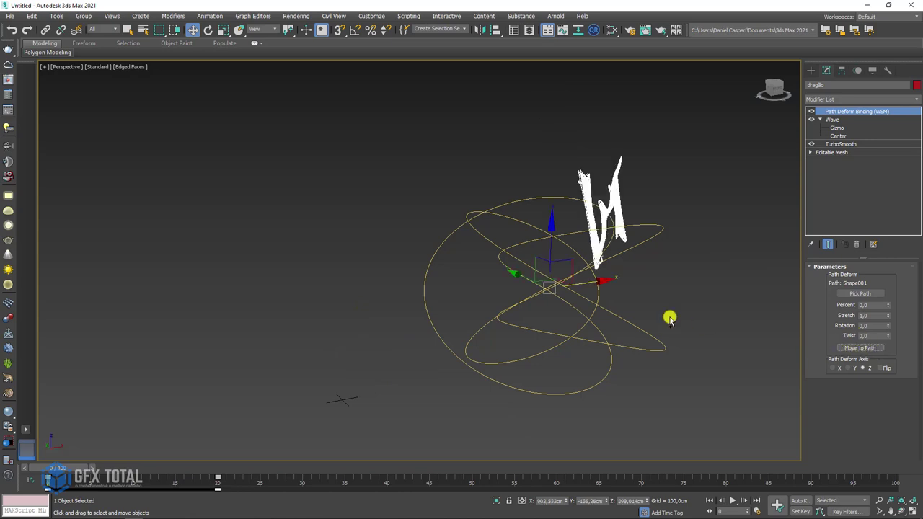
mouse_move(582, 311)
middle_mouse_down("alt")
mouse_move(697, 301)
mouse_move(594, 306)
mouse_move(603, 313)
middle_mouse_up("alt")
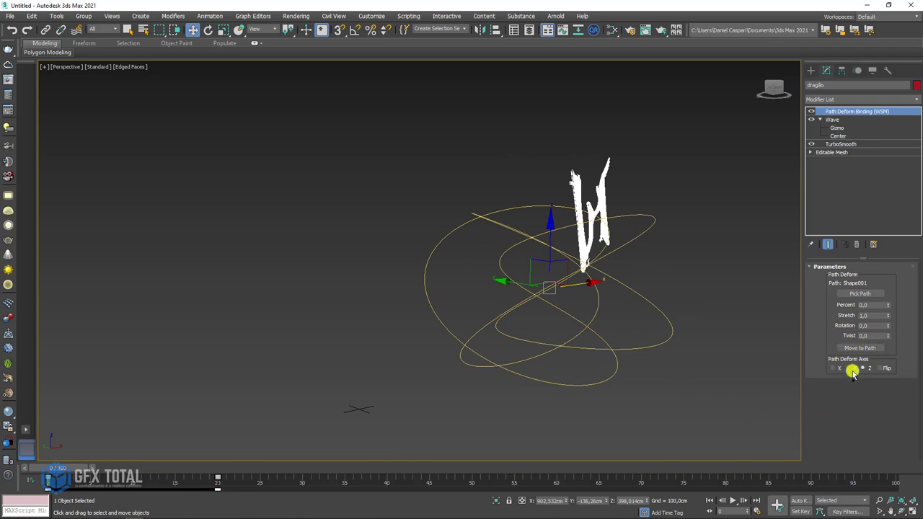
left_click(832, 369)
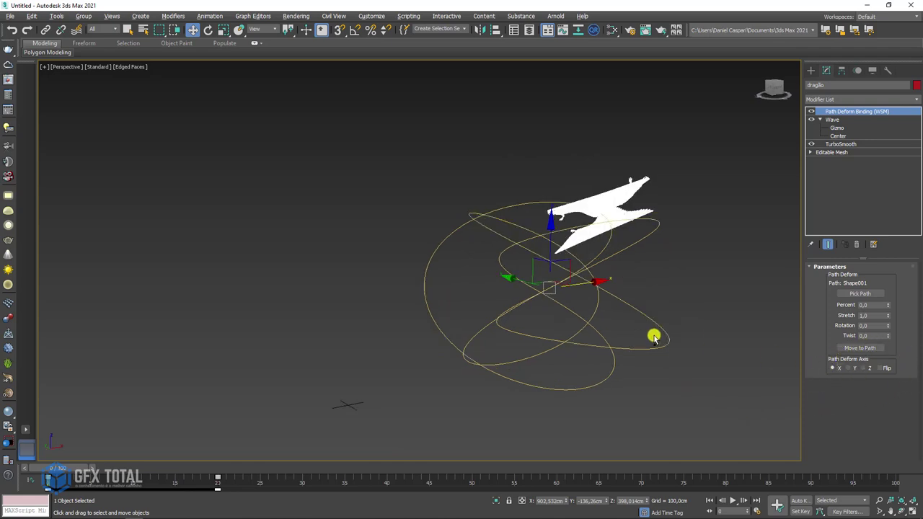
mouse_move(653, 333)
middle_mouse_down("alt")
mouse_move(575, 354)
mouse_move(620, 360)
mouse_move(614, 220)
middle_mouse_up("alt")
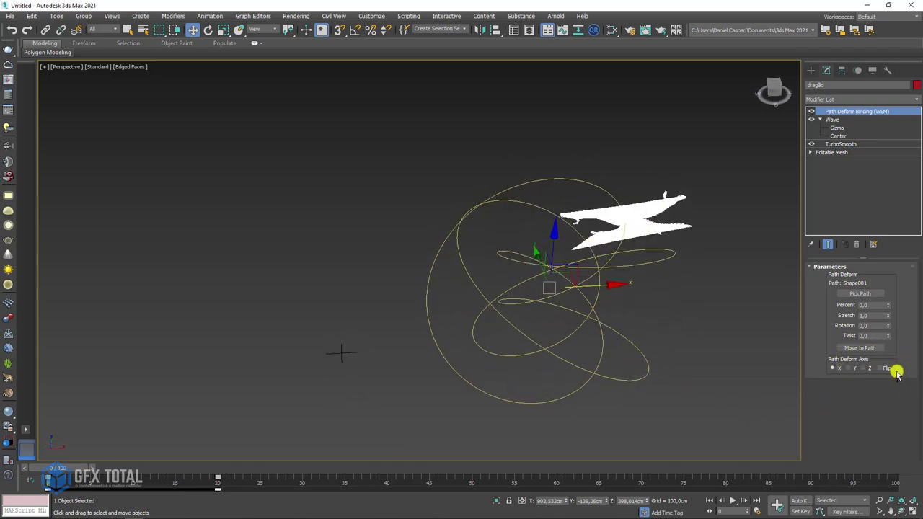
left_click(851, 369)
mouse_move(659, 282)
middle_mouse_down("alt")
mouse_move(597, 292)
mouse_move(569, 279)
mouse_move(577, 269)
middle_mouse_up("alt")
scroll(577, 269, "up", 1)
scroll(592, 282, "up", 3)
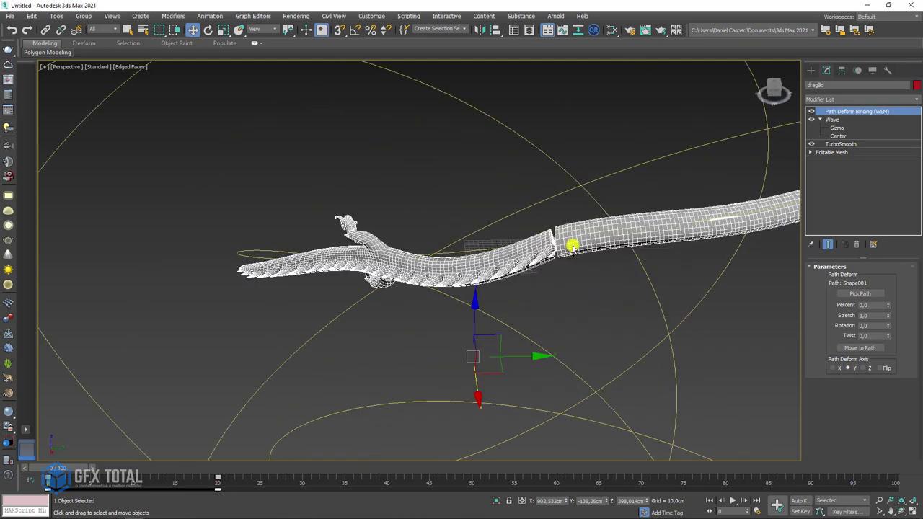
scroll(571, 243, "up", 2)
scroll(550, 242, "up", 2)
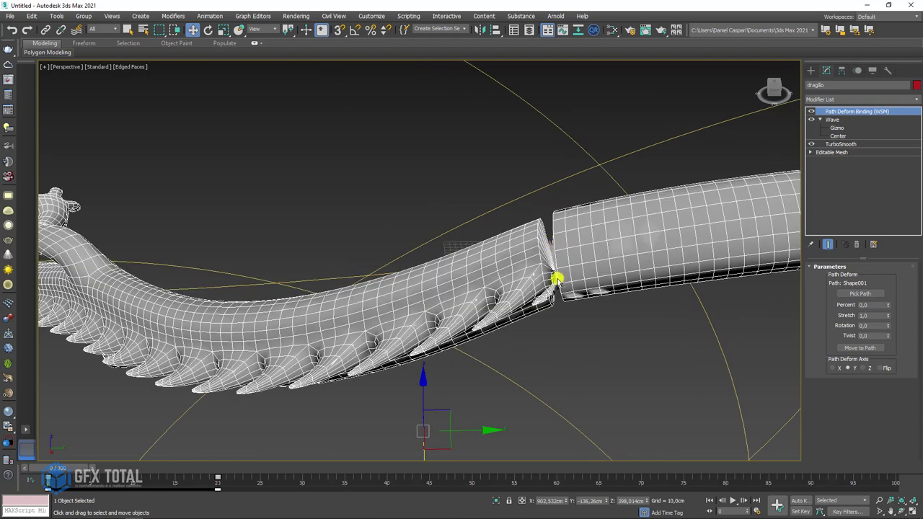
middle_click_drag(550, 276, 553, 263, "alt")
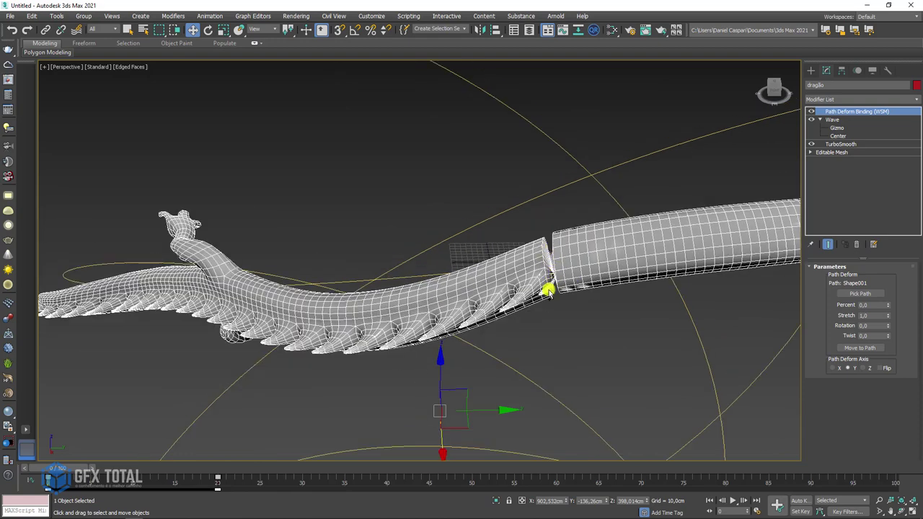
Select the Shape001 spline in wireframe view and enter Vertex sub-object mode.
scroll(548, 291, "down", 3)
mouse_move(561, 299)
middle_mouse_down("alt")
mouse_move(800, 272)
mouse_move(655, 292)
middle_mouse_up("alt")
scroll(655, 293, "up", 2)
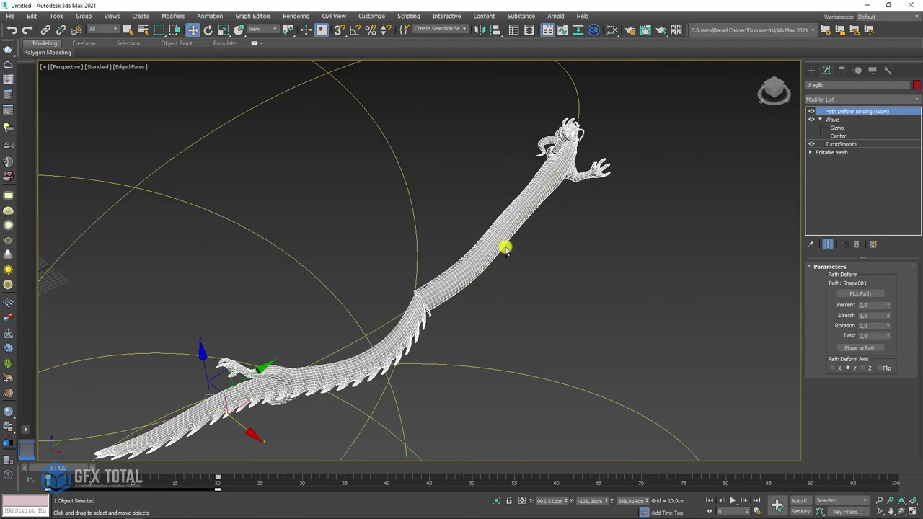
left_click(578, 99)
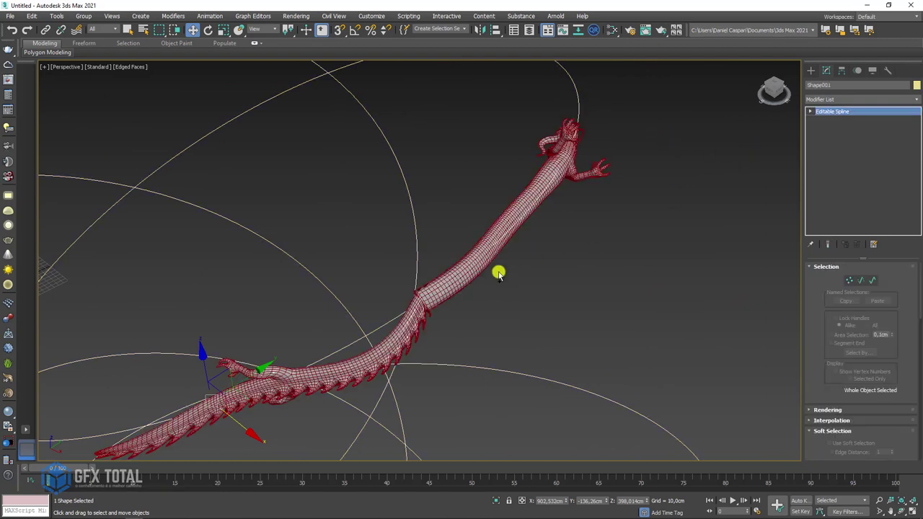
key("F3")
left_click(849, 280)
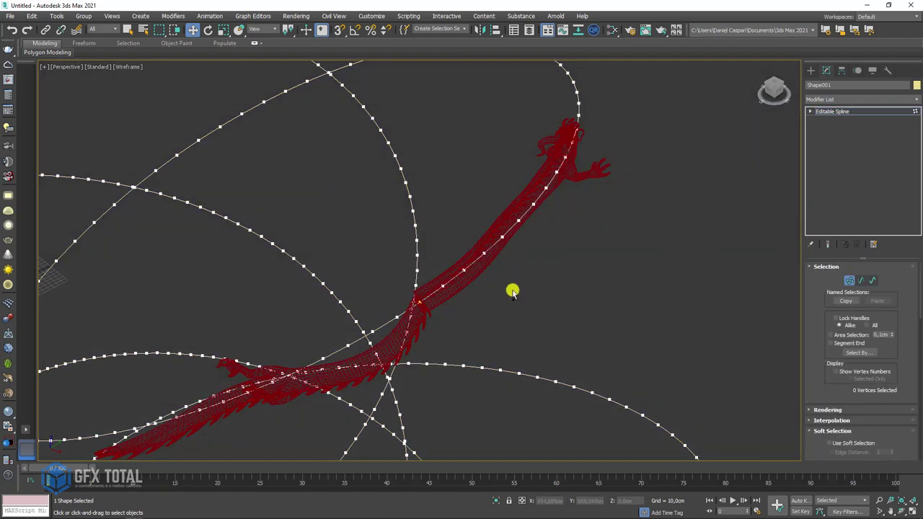
scroll(418, 307, "up", 2)
scroll(424, 305, "up", 2)
Break the spline at its first vertex, then return to shaded edged-faces display.
left_click(426, 301)
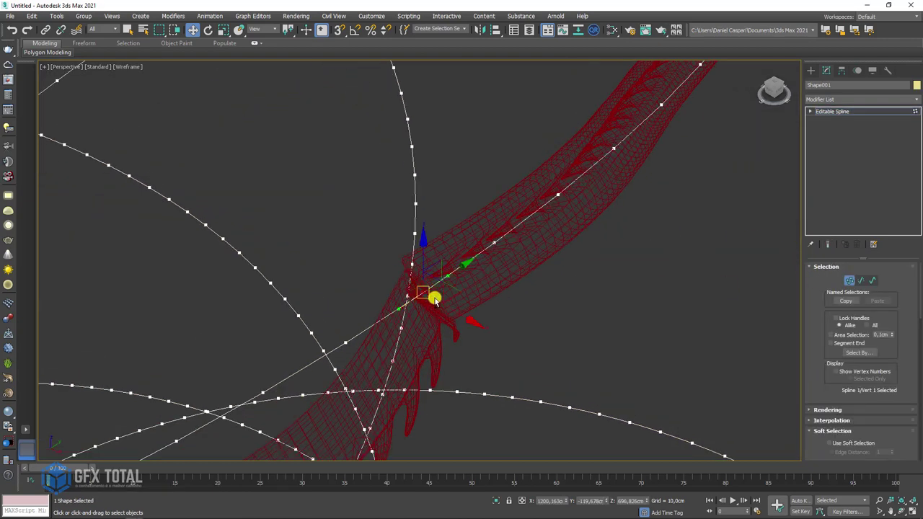
scroll(440, 299, "down", 2)
middle_click_drag(447, 306, 556, 288)
scroll(810, 375, "down", 5)
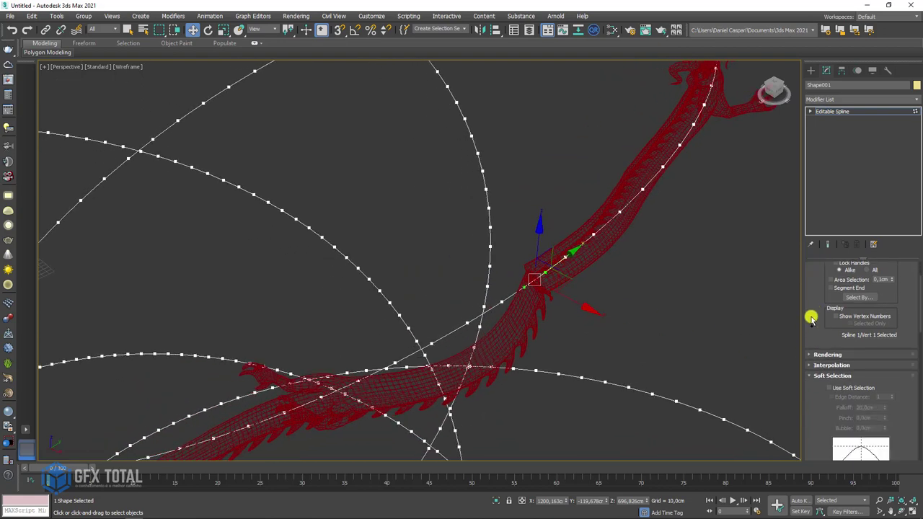
left_click_drag(814, 344, 820, 214)
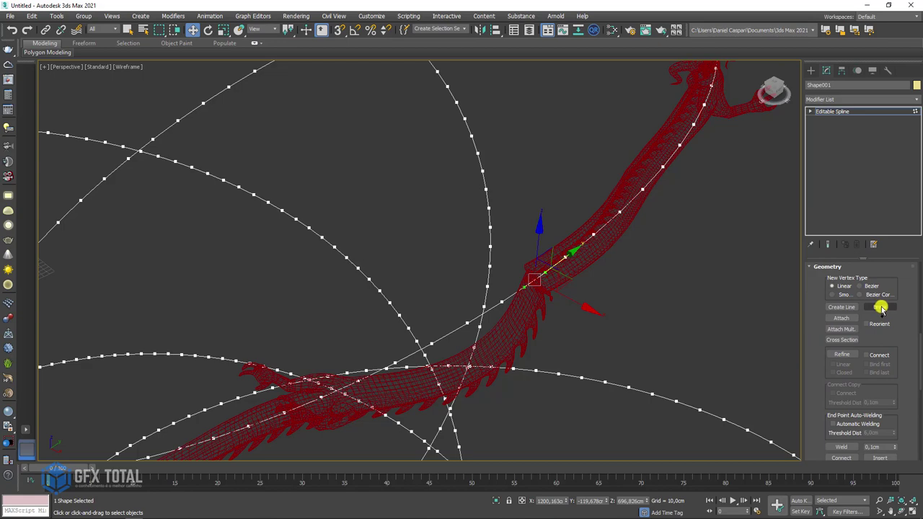
left_click(881, 308)
key("F3")
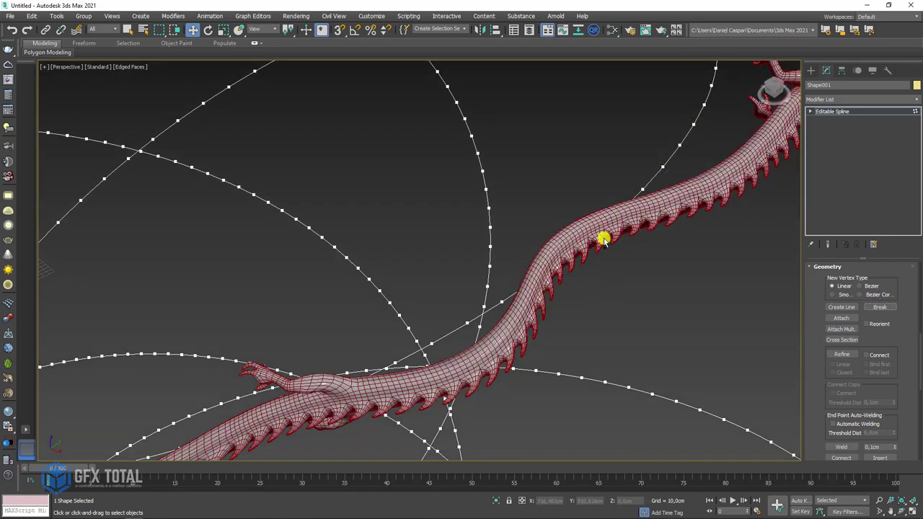
Exit vertex editing to the Editable Spline level and reselect the dragon mesh.
middle_click_drag(603, 240, 745, 207, "alt")
left_click(832, 112)
scroll(653, 261, "down", 5)
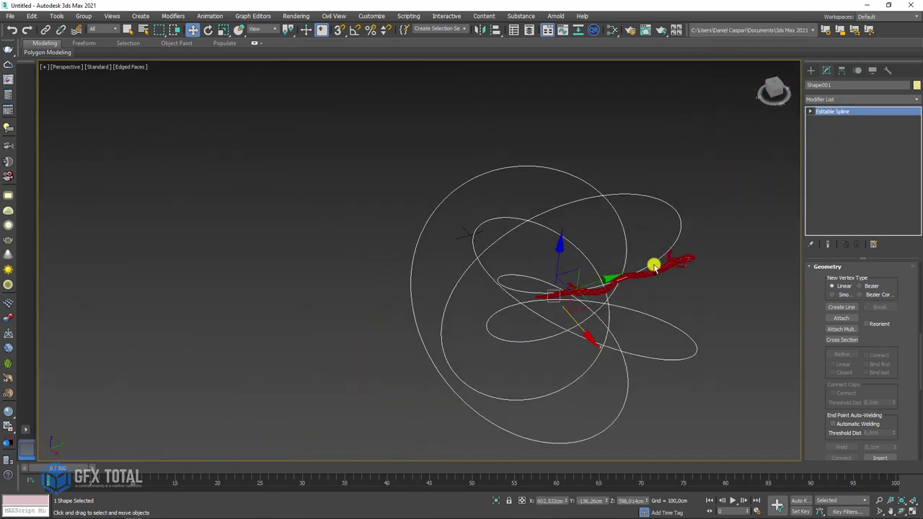
middle_click_drag(651, 264, 594, 288, "alt")
scroll(584, 296, "up", 2)
scroll(577, 301, "up", 2)
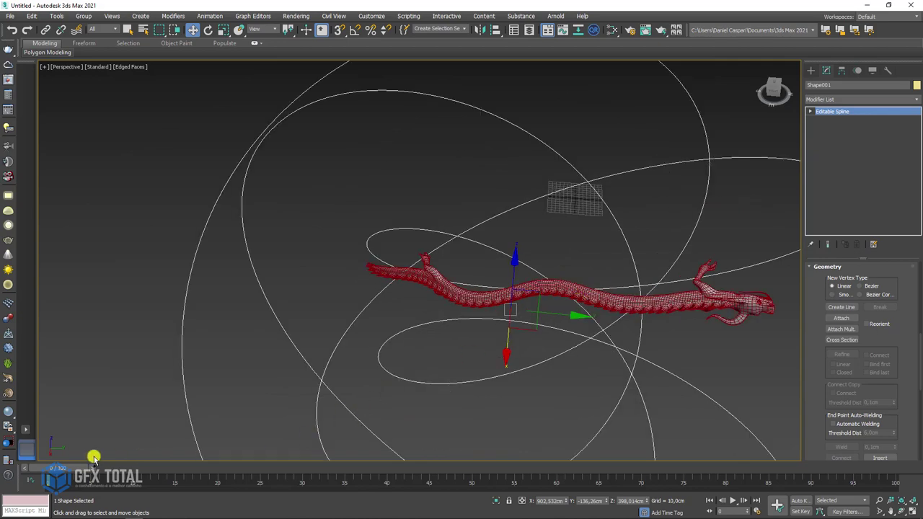
left_click(698, 297)
Slide the dragon along the path using the Path Deform Percent spinner.
middle_click_drag(737, 330, 628, 352)
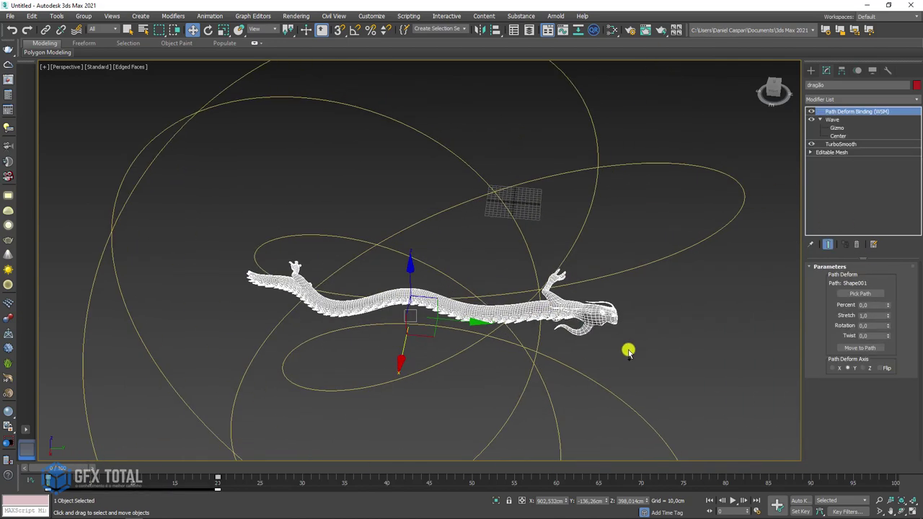
left_click(888, 304)
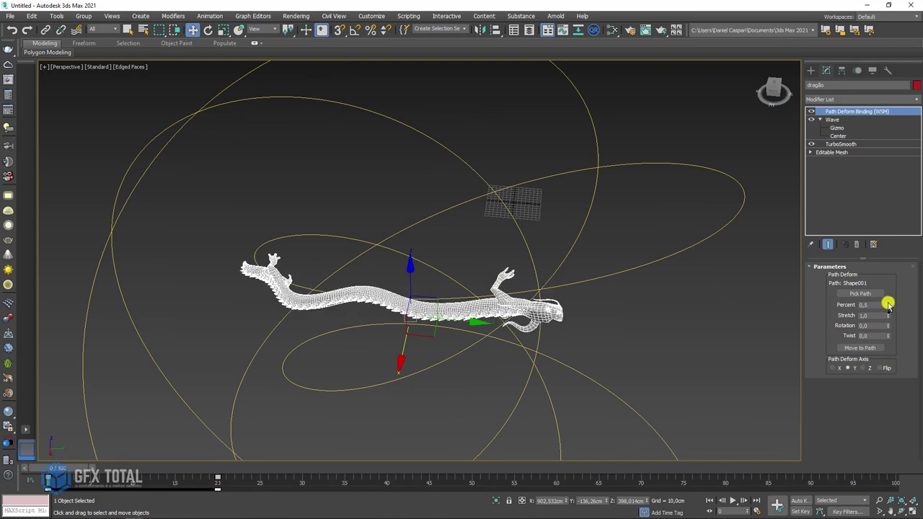
left_click_drag(887, 304, 887, 304)
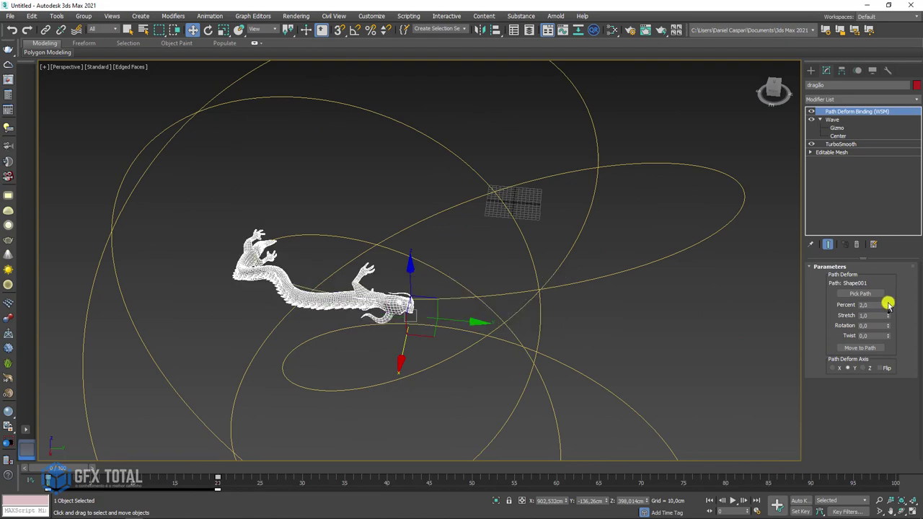
middle_click_drag(407, 312, 766, 283, "alt")
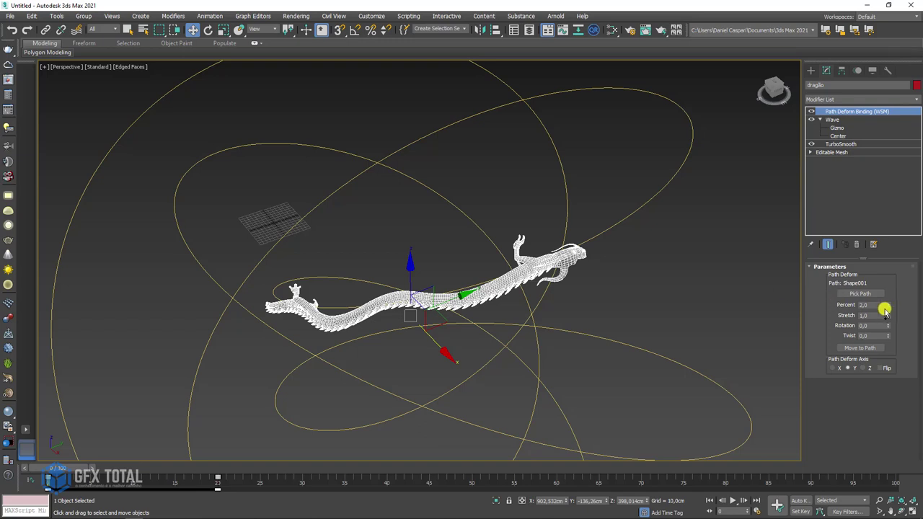
mouse_move(891, 308)
left_mouse_down()
mouse_move(895, 299)
mouse_move(862, 304)
left_mouse_up()
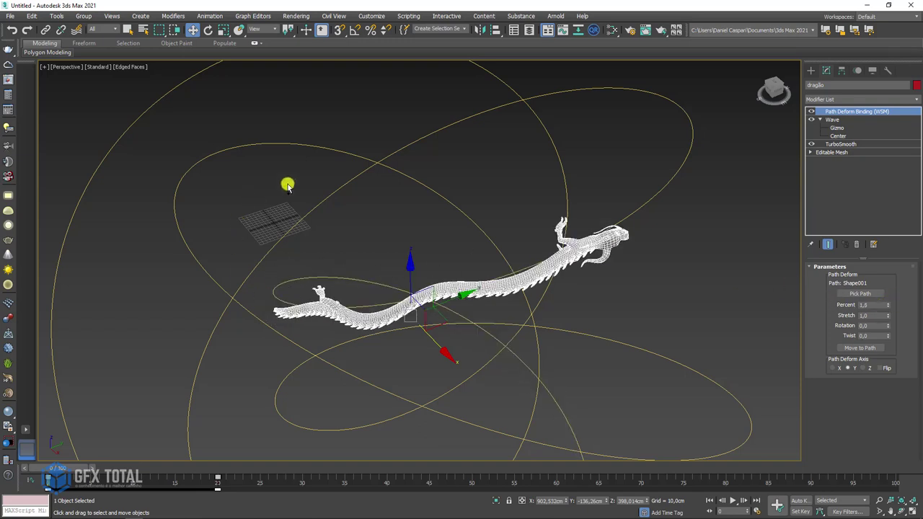
Enable Flip and set Path Deform Percent to -7 so the dragon sits outside the path start.
left_click(881, 368)
mouse_move(889, 307)
left_mouse_down()
mouse_move(892, 298)
mouse_move(878, 314)
mouse_move(890, 301)
mouse_move(882, 306)
left_mouse_up()
scroll(683, 285, "down", 5)
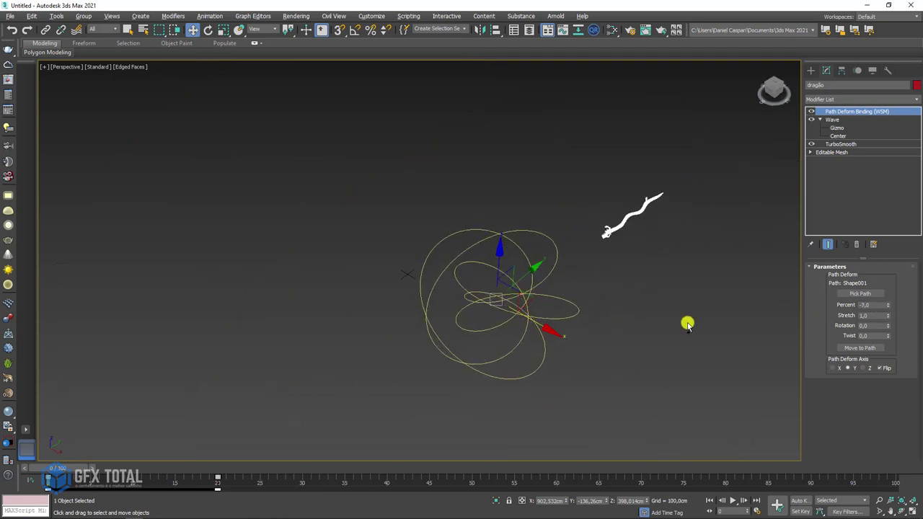
middle_click_drag(685, 324, 510, 245, "alt")
mouse_move(503, 242)
left_mouse_down()
mouse_move(532, 414)
mouse_move(334, 311)
mouse_move(432, 209)
left_mouse_up()
Create a Standard Primitives plane as a ground plane under the knot.
left_click(811, 70)
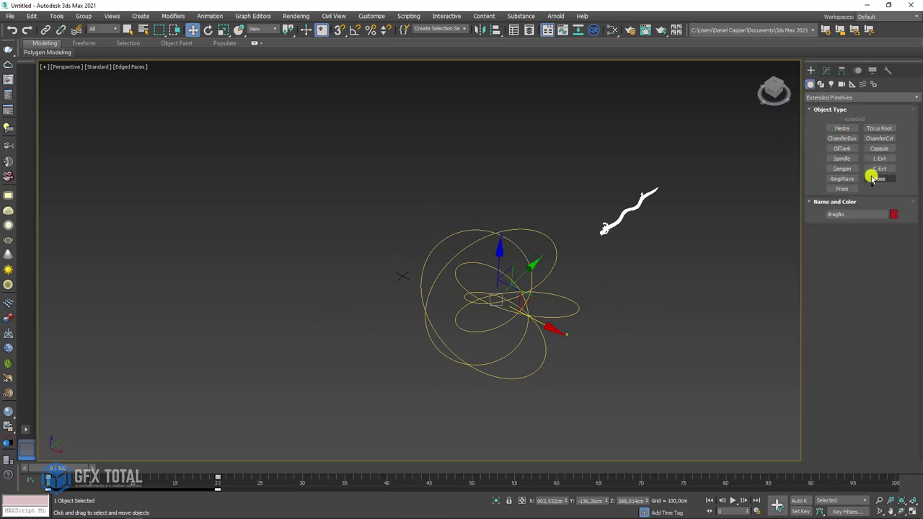
left_click(818, 97)
left_click(824, 106)
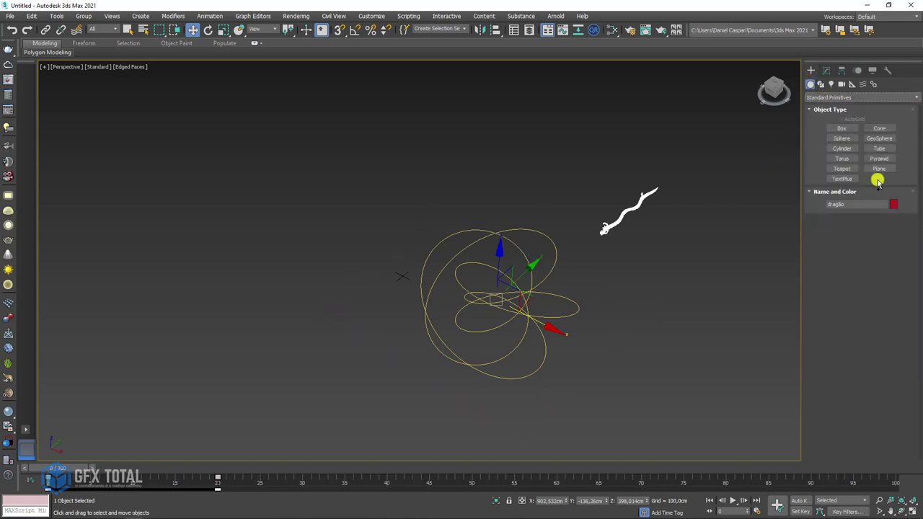
left_click(879, 168)
middle_click_drag(520, 310, 455, 334, "alt")
left_click_drag(348, 218, 644, 404)
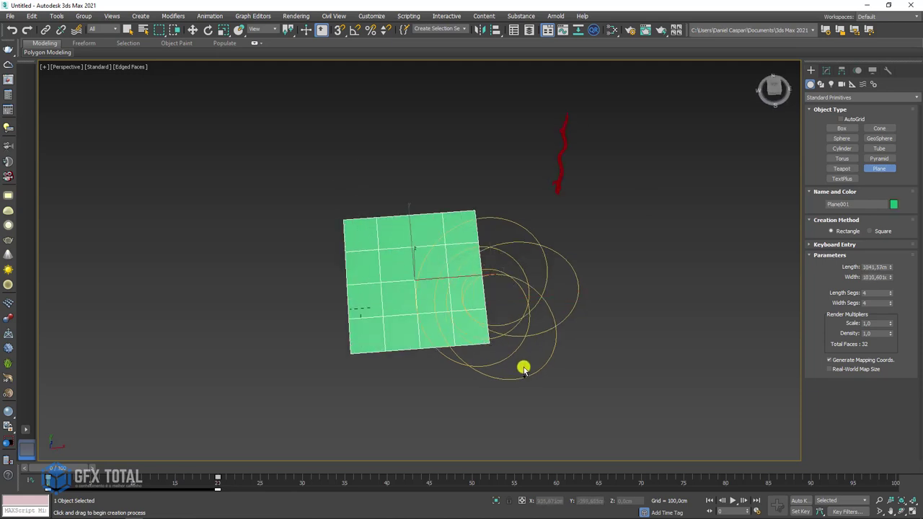
key("w")
mouse_move(628, 392)
middle_mouse_down("alt")
mouse_move(532, 328)
mouse_move(515, 268)
mouse_move(487, 276)
mouse_move(507, 305)
mouse_move(488, 281)
mouse_move(489, 293)
mouse_move(518, 305)
mouse_move(517, 315)
mouse_move(590, 321)
middle_mouse_up("alt")
Draw a tall cylinder at the knot's centre, then select the dragon.
left_click(842, 148)
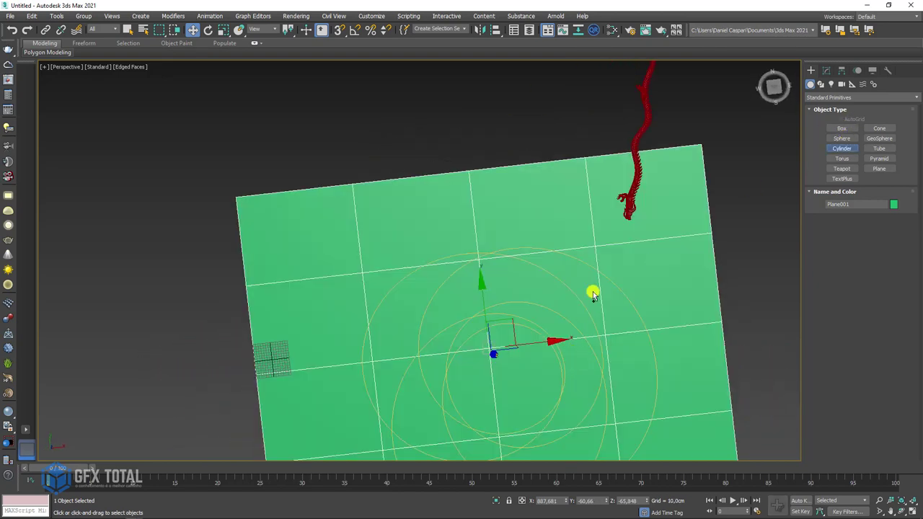
left_click_drag(501, 382, 518, 394)
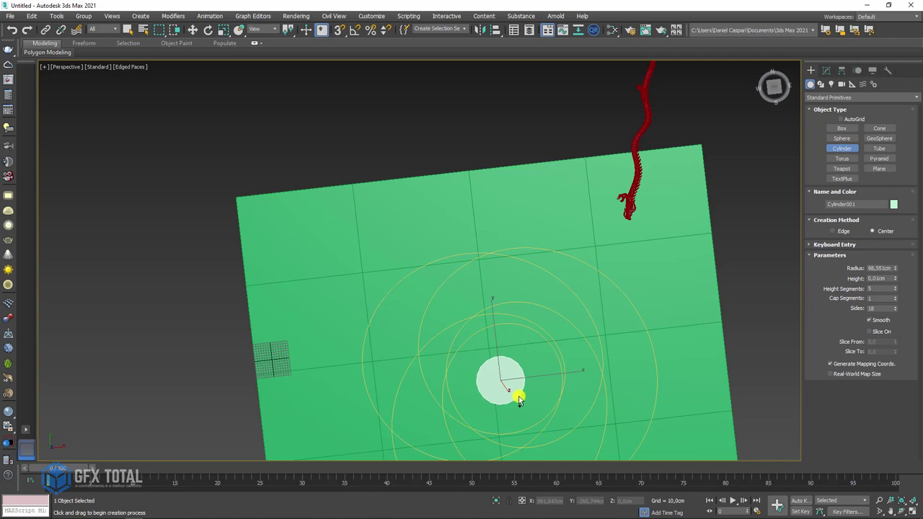
left_click(577, 185)
right_click(618, 347)
mouse_move(618, 346)
middle_mouse_down("alt")
mouse_move(587, 268)
mouse_move(552, 301)
mouse_move(590, 311)
mouse_move(641, 295)
mouse_move(610, 301)
mouse_move(603, 354)
middle_mouse_up("alt")
middle_click_drag(499, 275, 487, 272, "alt")
middle_click_drag(574, 300, 590, 189, "alt")
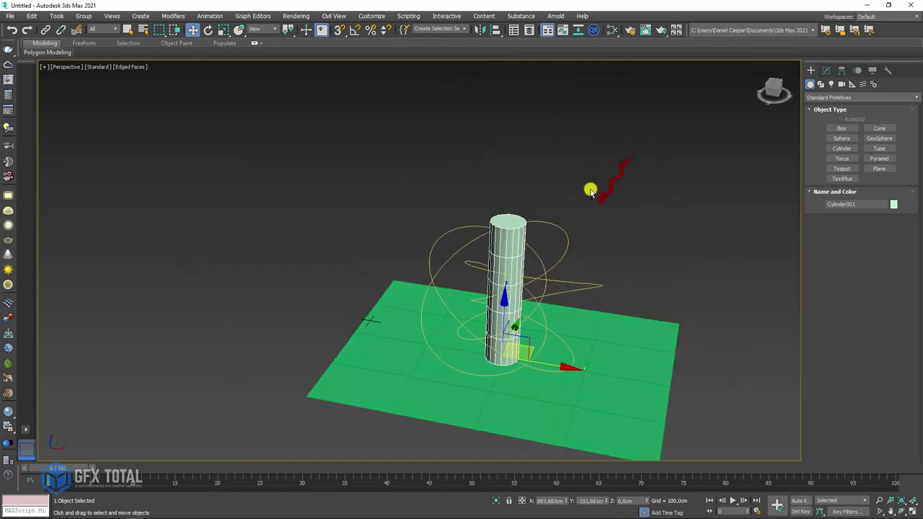
left_click(636, 205)
middle_click_drag(620, 240, 525, 173, "alt")
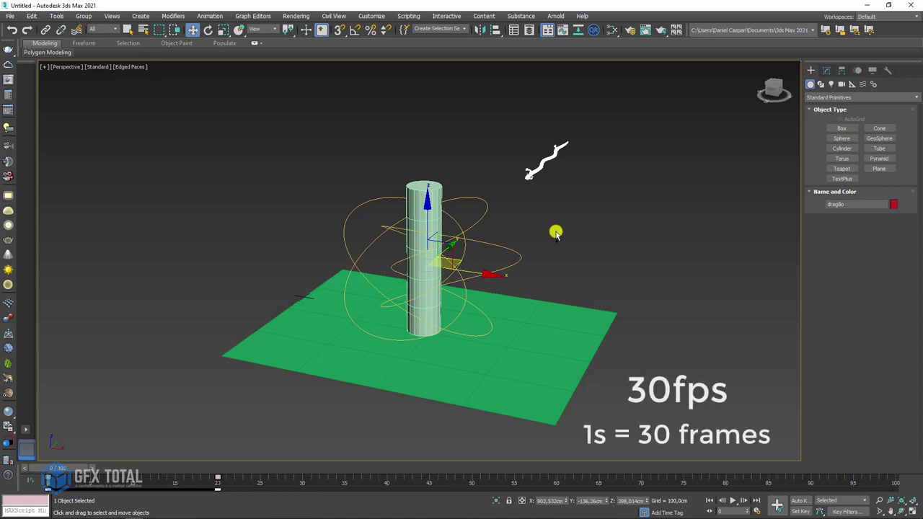
mouse_move(61, 463)
left_mouse_down()
mouse_move(303, 457)
mouse_move(296, 490)
mouse_move(90, 495)
left_mouse_up()
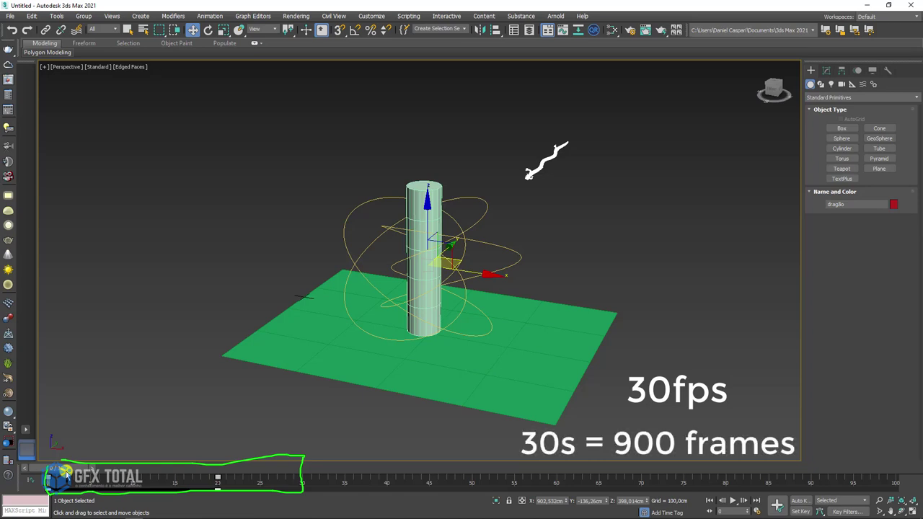
Set the Time Configuration End Time to 900 and return the time slider to frame 0.
left_click(762, 511)
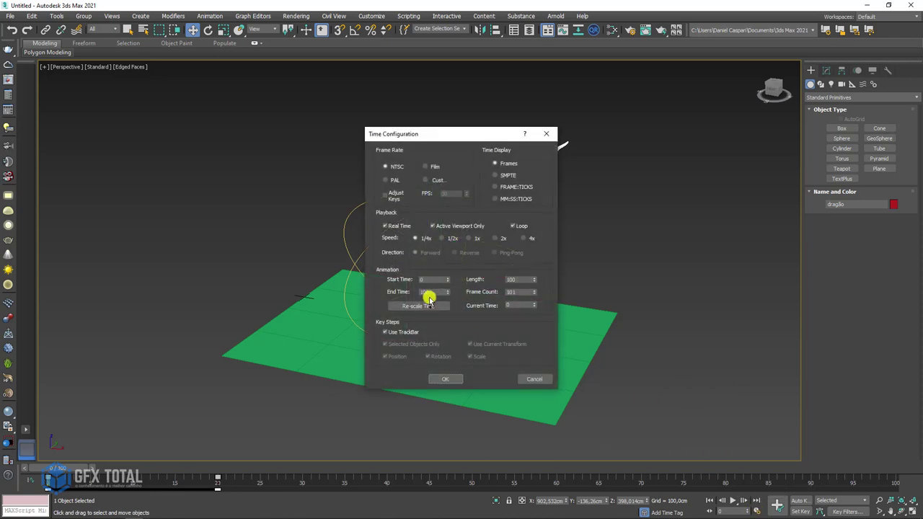
left_click_drag(429, 295, 395, 291)
type("00")
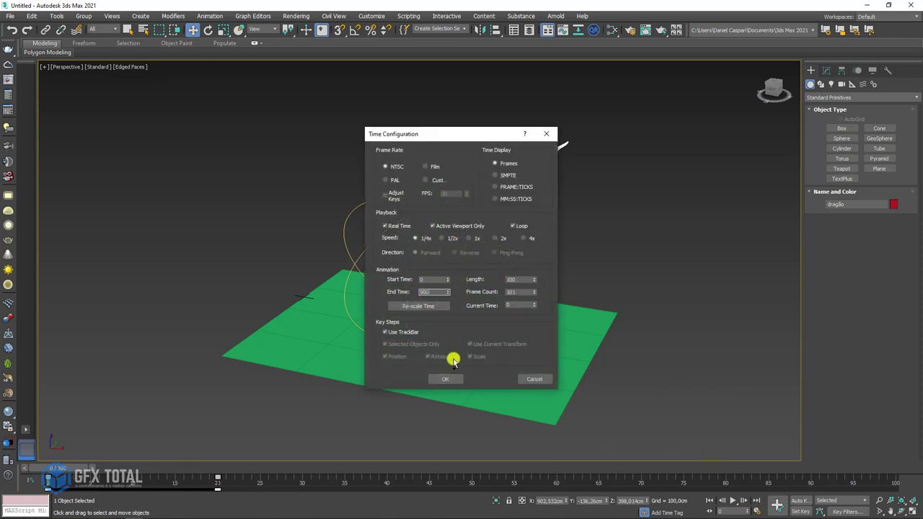
left_click(445, 379)
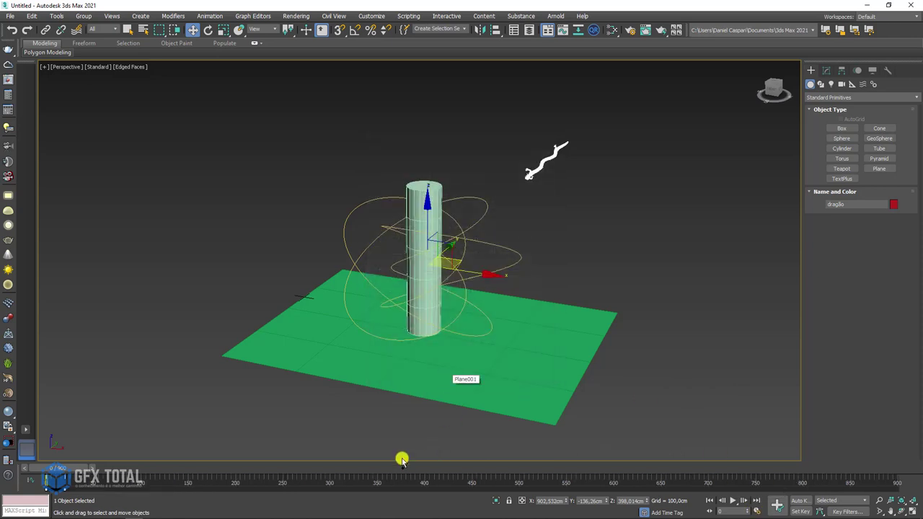
mouse_move(65, 469)
left_mouse_down()
mouse_move(814, 468)
mouse_move(3, 458)
left_mouse_up()
key("w")
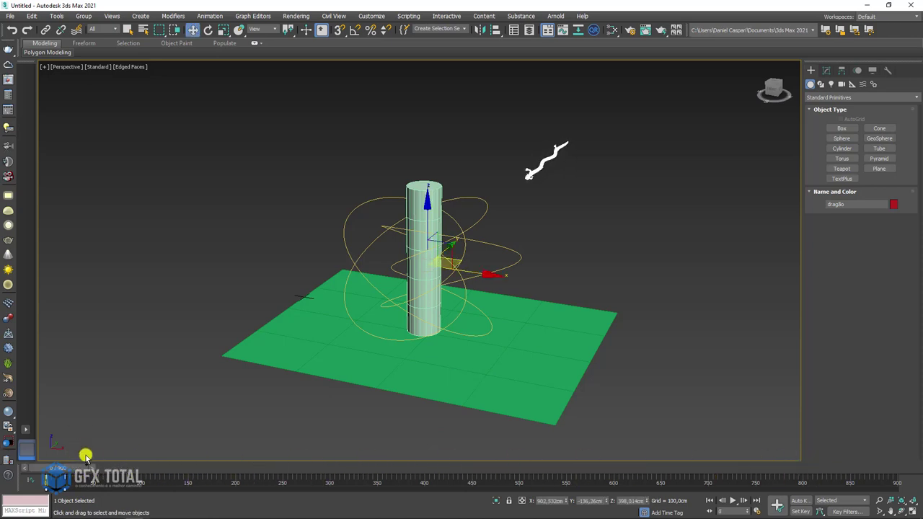
left_click_drag(61, 469, 81, 479)
With Auto Key on, key Path Deform Percent at 109.5 on frame 900, then scrub back to frame 0.
left_click(799, 500)
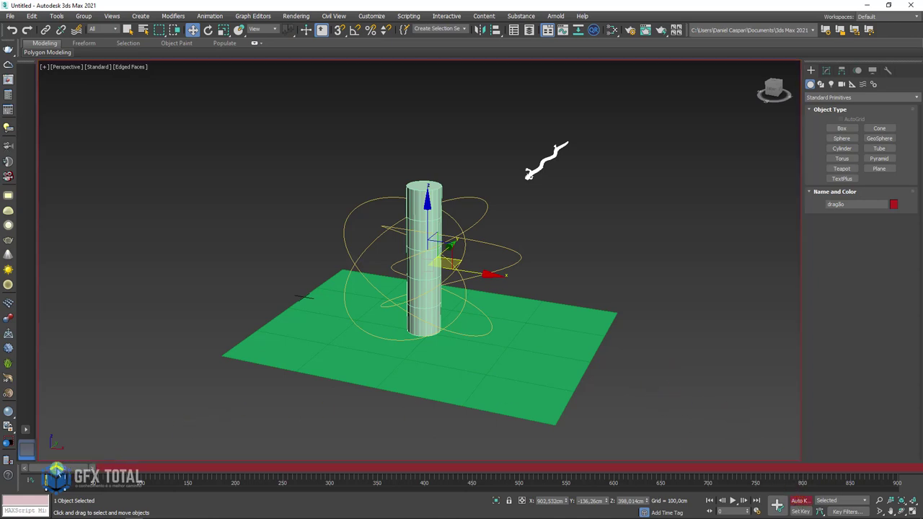
left_click_drag(62, 469, 900, 465)
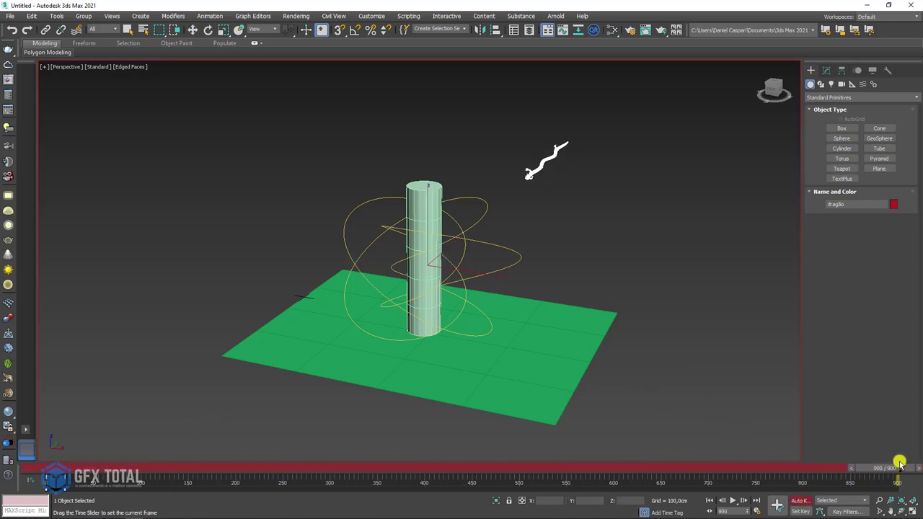
key("w")
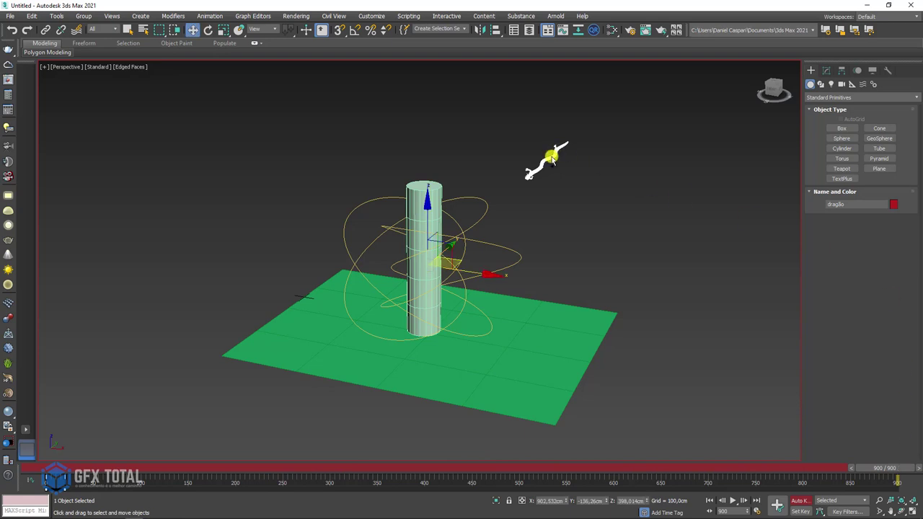
left_click(827, 70)
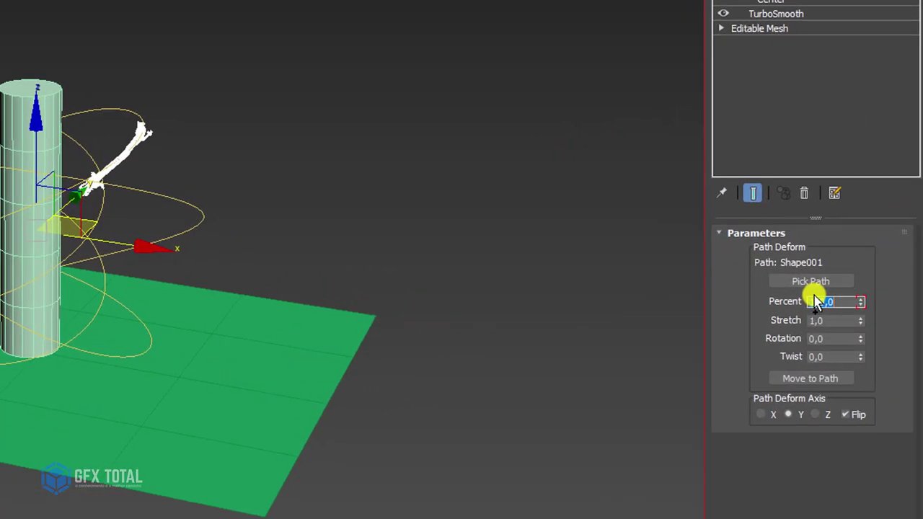
left_click(887, 303)
mouse_move(862, 305)
left_mouse_down()
mouse_move(872, 285)
mouse_move(787, 296)
left_mouse_up()
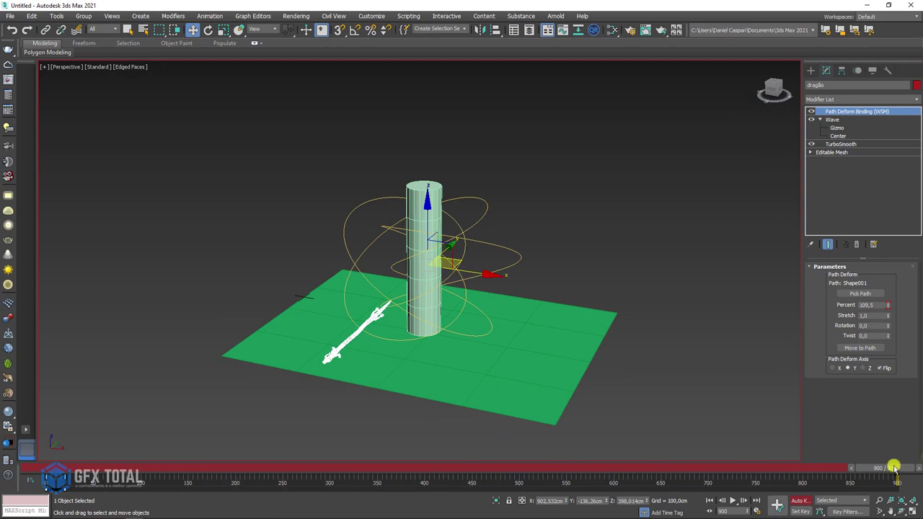
mouse_move(894, 469)
left_mouse_down()
mouse_move(58, 469)
mouse_move(231, 474)
left_mouse_up()
scroll(404, 259, "up", 5)
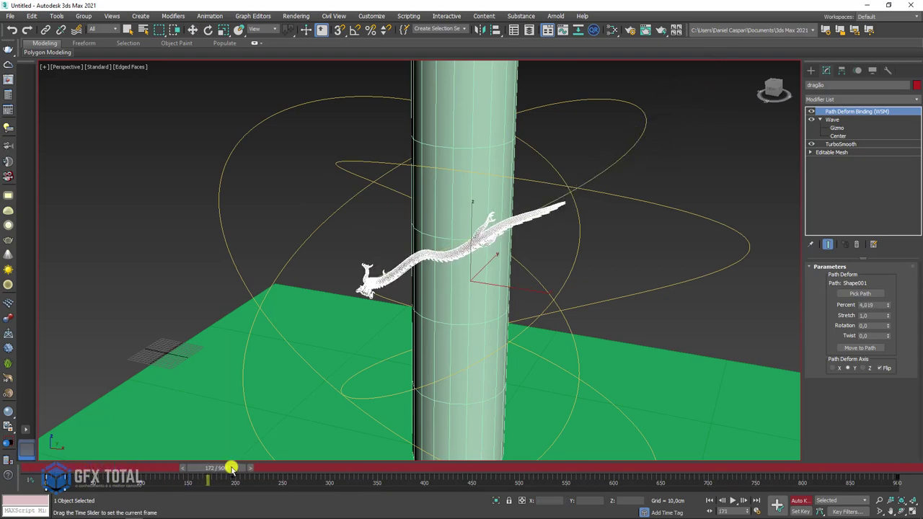
With Auto Key off, adjust the dragon's Path Deform Rotation, returning it to about 103.5 at frame 58.
key("w")
scroll(404, 274, "up", 2)
scroll(454, 285, "up", 2)
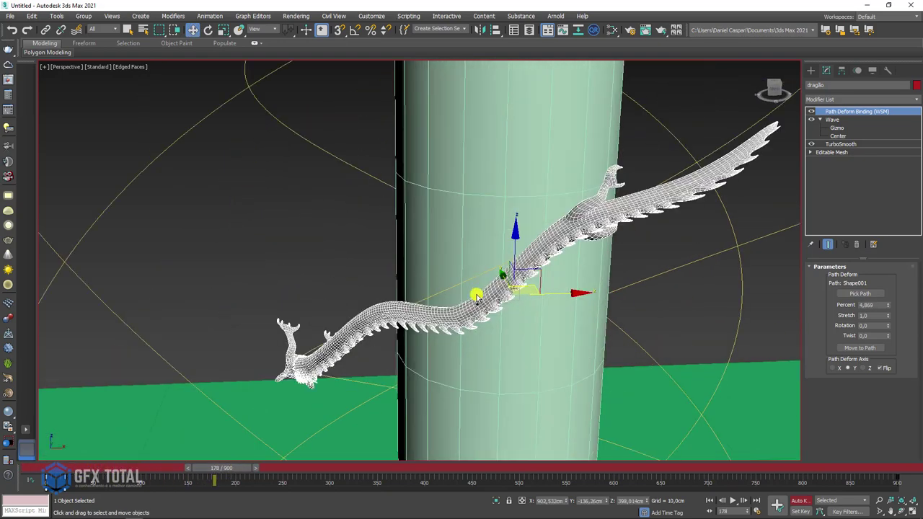
left_click(800, 501)
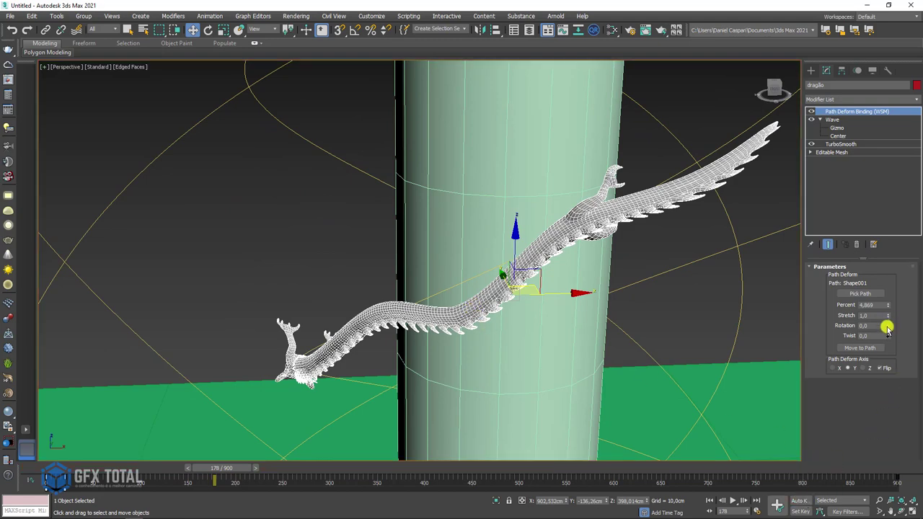
left_click_drag(888, 326, 880, 148)
scroll(612, 212, "down", 2)
scroll(536, 248, "down", 3)
scroll(526, 295, "down", 3)
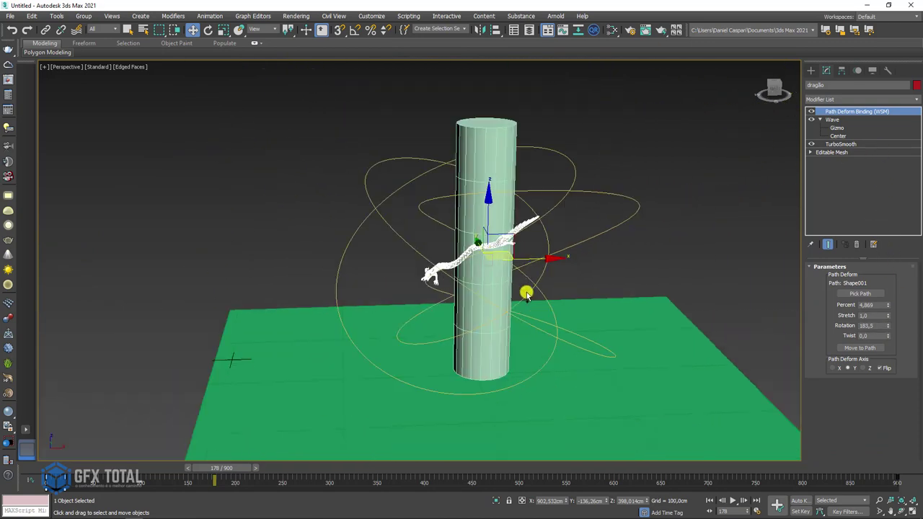
left_click_drag(231, 474, 140, 463)
key("w")
scroll(581, 123, "up", 3)
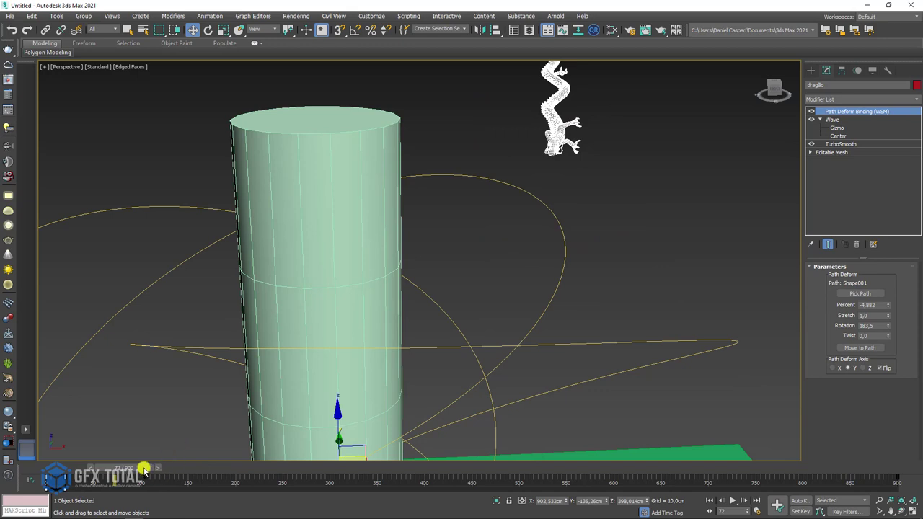
left_click_drag(144, 471, 124, 469)
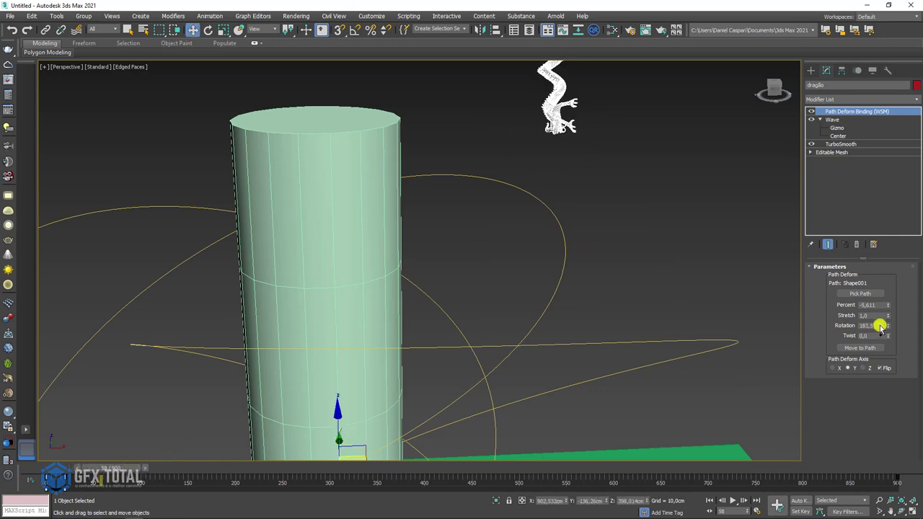
left_click_drag(885, 329, 884, 406)
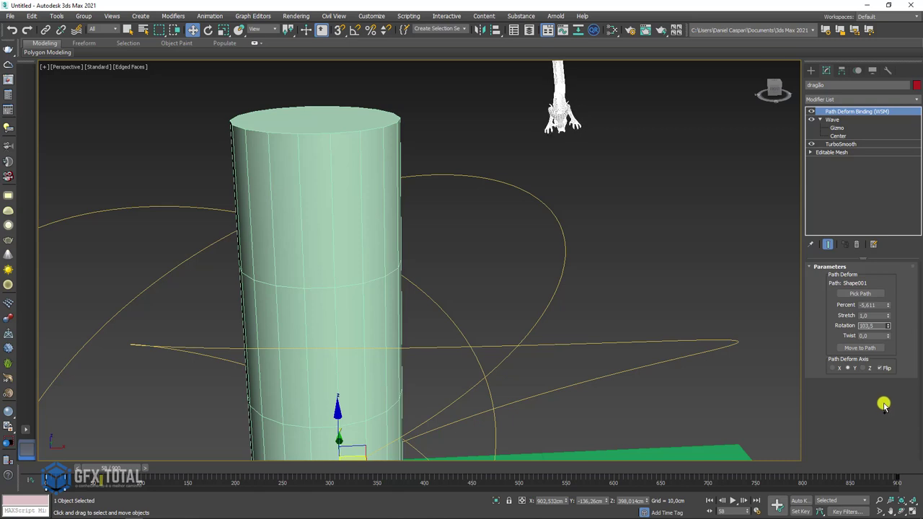
Turn Auto Key on and key new dragon roll values at frames 162 and 223.
left_click(797, 501)
mouse_move(120, 468)
left_mouse_down()
mouse_move(188, 468)
mouse_move(208, 457)
left_mouse_up()
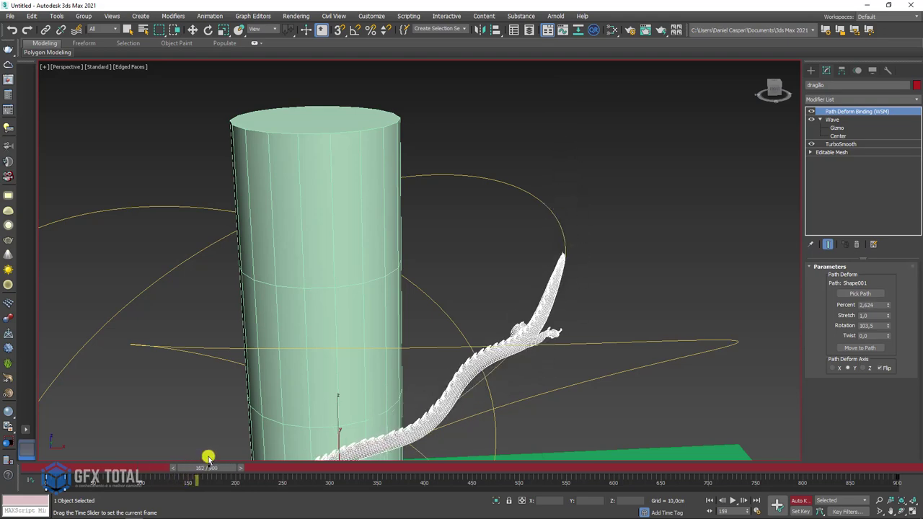
mouse_move(425, 373)
middle_mouse_down("alt")
mouse_move(605, 202)
mouse_move(567, 264)
mouse_move(616, 305)
mouse_move(673, 280)
mouse_move(579, 301)
mouse_move(546, 207)
middle_mouse_up("alt")
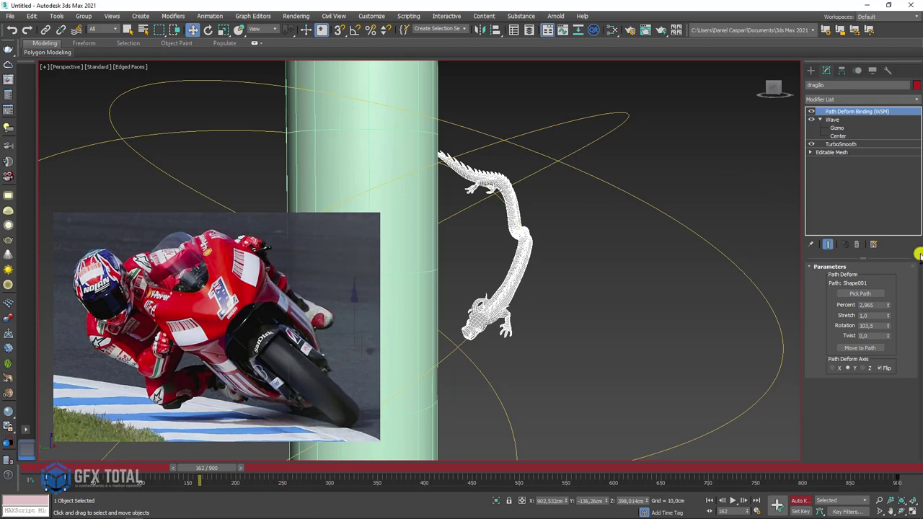
mouse_move(889, 325)
left_mouse_down()
mouse_move(887, 347)
mouse_move(882, 278)
mouse_move(867, 258)
mouse_move(875, 240)
left_mouse_up()
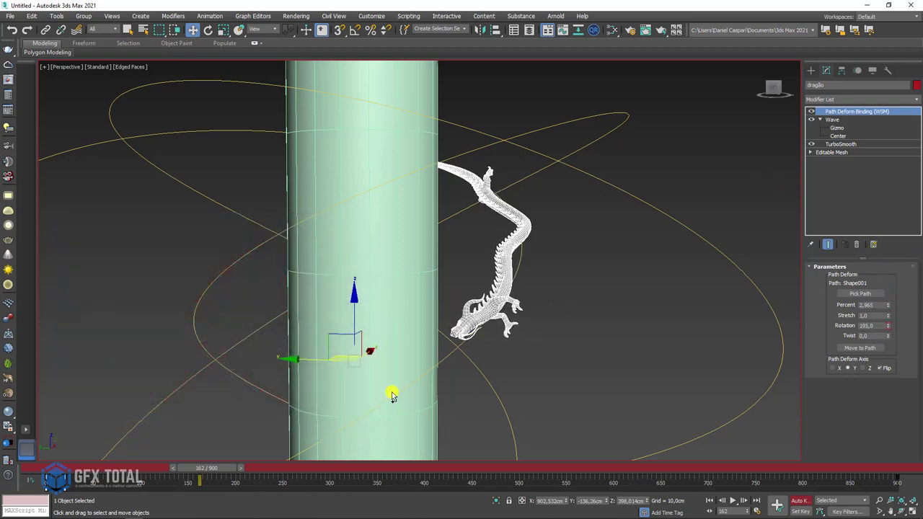
left_click_drag(215, 470, 274, 469)
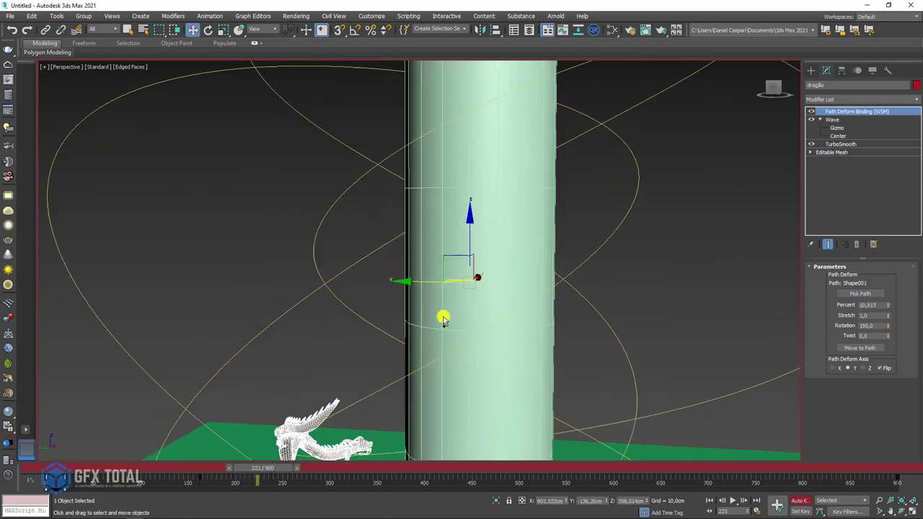
mouse_move(443, 319)
middle_mouse_down("alt")
mouse_move(478, 295)
mouse_move(511, 326)
mouse_move(356, 325)
middle_mouse_up("alt")
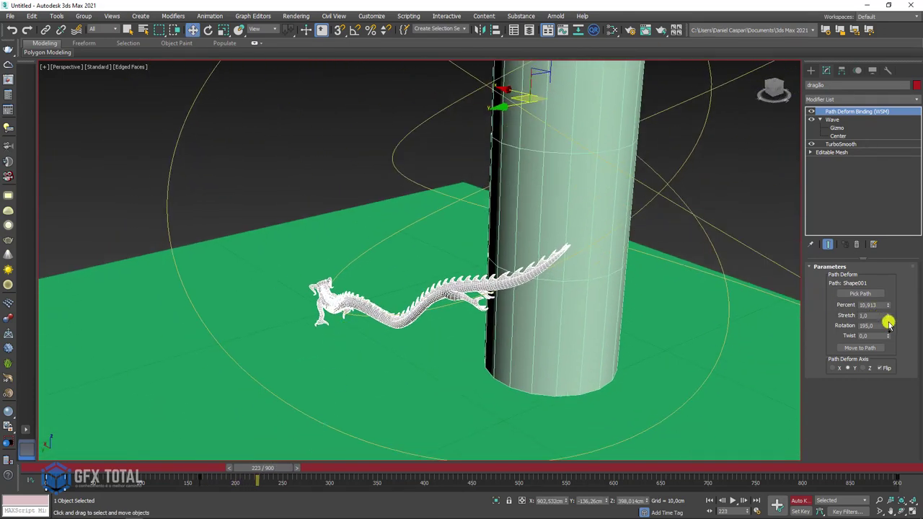
mouse_move(888, 326)
left_mouse_down()
mouse_move(884, 334)
mouse_move(884, 275)
mouse_move(874, 278)
left_mouse_up()
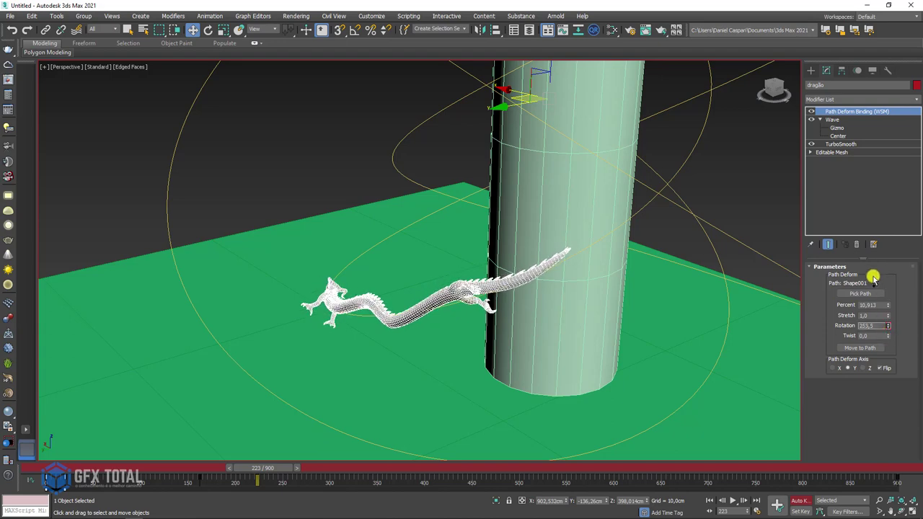
Key the dragon's roll at frame 345 (208) and increase it again at frame 413.
left_click_drag(269, 470, 324, 464)
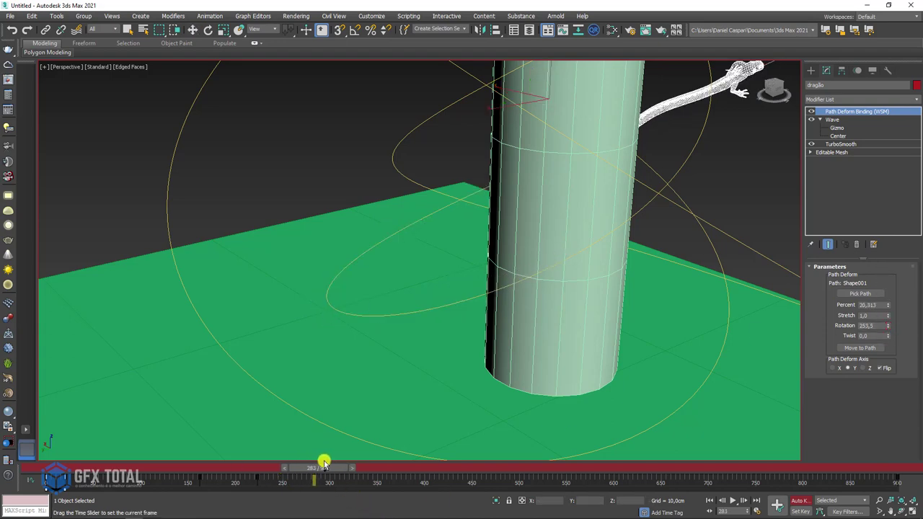
key("w")
mouse_move(548, 260)
middle_mouse_down("alt")
mouse_move(472, 331)
mouse_move(555, 296)
middle_mouse_up("alt")
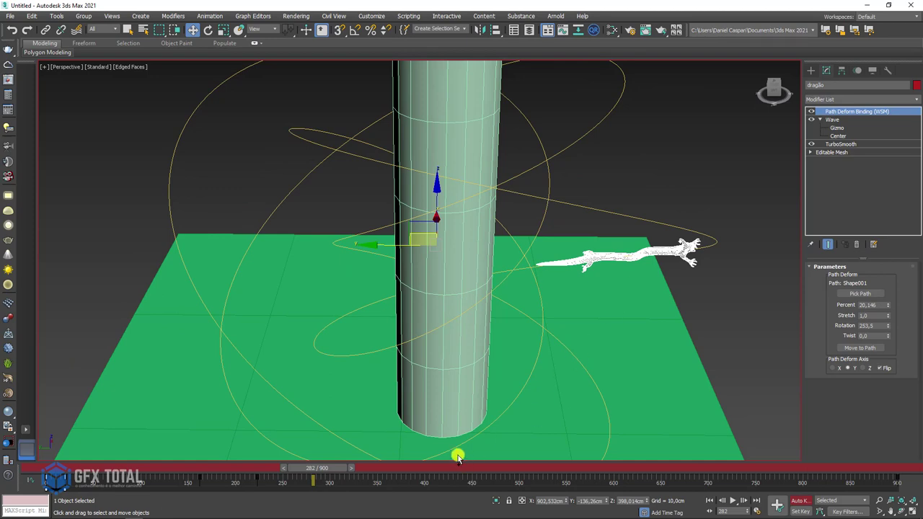
left_click_drag(344, 470, 385, 462)
mouse_move(361, 223)
middle_mouse_down("alt")
mouse_move(423, 274)
mouse_move(390, 190)
middle_mouse_up("alt")
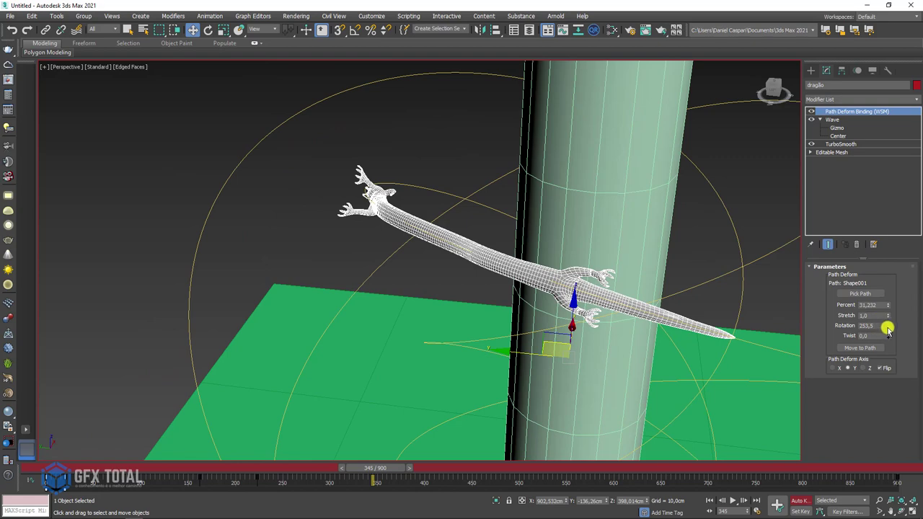
mouse_move(888, 329)
left_mouse_down()
mouse_move(880, 362)
mouse_move(865, 370)
left_mouse_up()
mouse_move(633, 315)
middle_mouse_down("alt")
mouse_move(611, 309)
mouse_move(415, 456)
middle_mouse_up("alt")
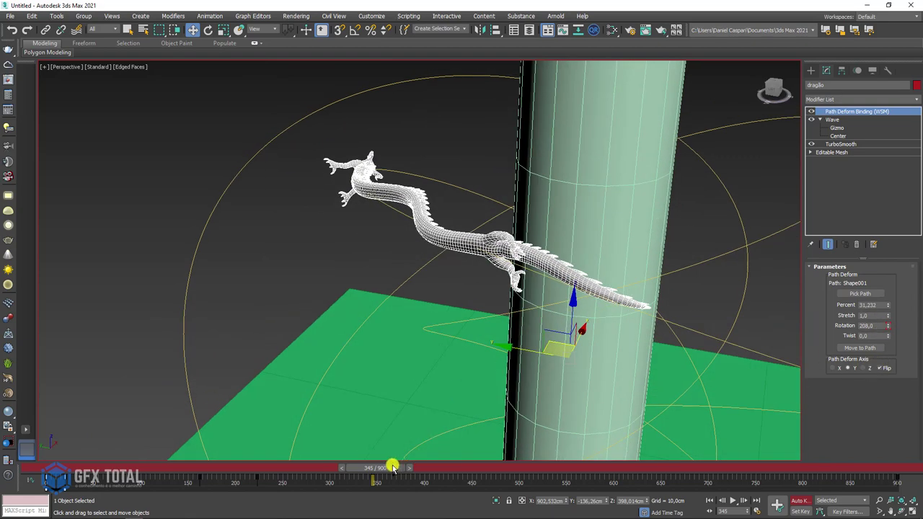
mouse_move(393, 467)
left_mouse_down()
mouse_move(461, 469)
mouse_move(451, 469)
left_mouse_up()
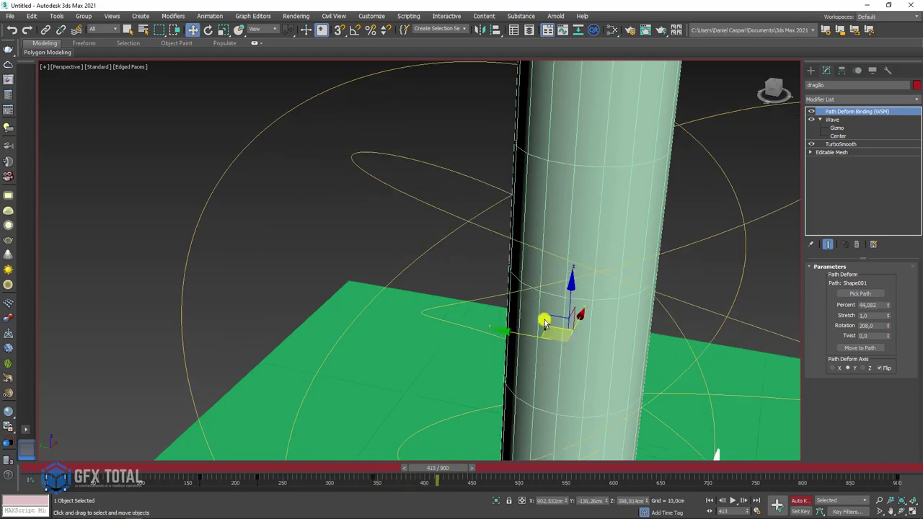
scroll(544, 322, "down", 5)
middle_click_drag(587, 305, 471, 346, "alt")
scroll(471, 346, "up", 5)
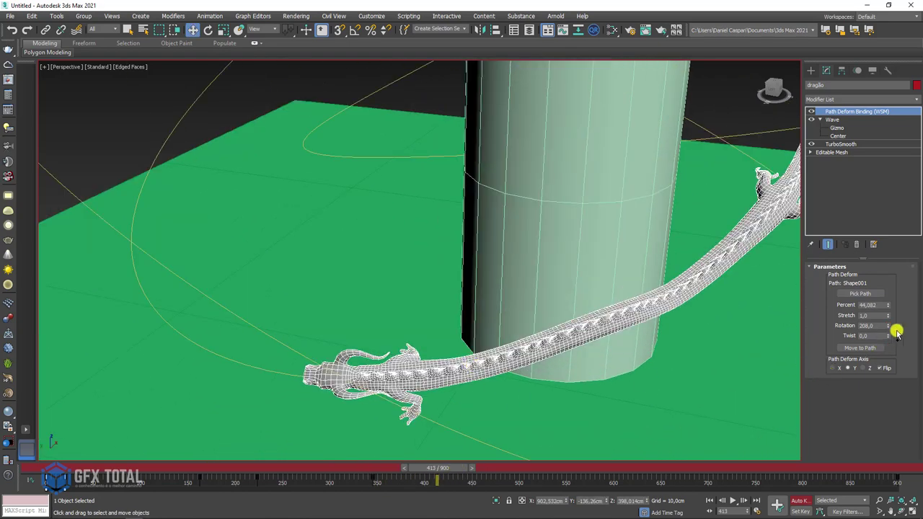
mouse_move(889, 327)
left_mouse_down()
mouse_move(893, 346)
mouse_move(876, 286)
mouse_move(875, 231)
left_mouse_up()
Set the dragon's roll to 296 at frame 413 and key 252 at frame 540.
middle_click_drag(567, 305, 503, 452, "alt")
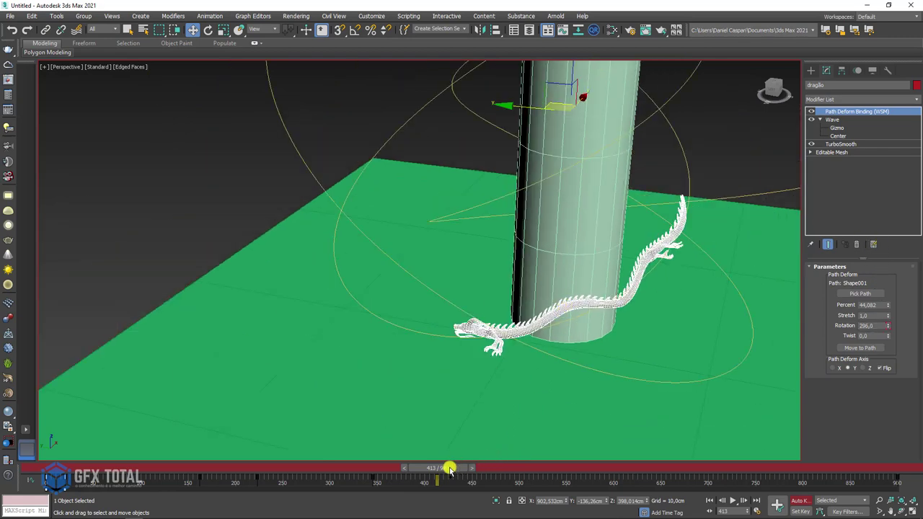
left_click_drag(448, 469, 496, 469)
scroll(513, 230, "down", 4)
scroll(583, 237, "up", 2)
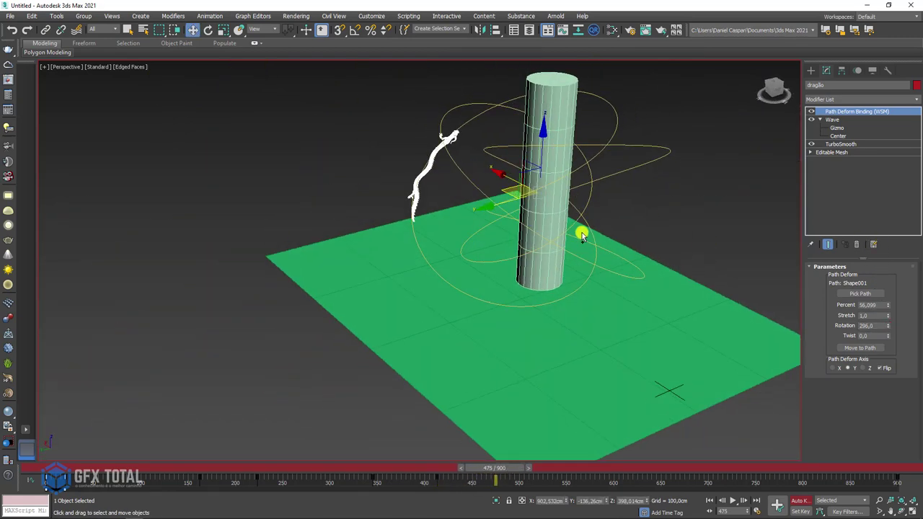
scroll(423, 264, "up", 2)
scroll(420, 248, "up", 4)
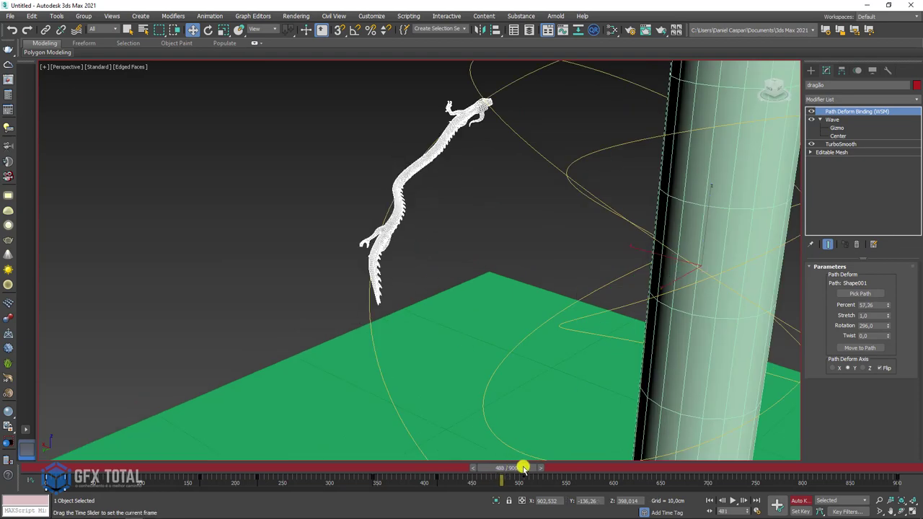
left_click_drag(508, 468, 559, 465)
scroll(584, 334, "down", 4)
scroll(548, 310, "up", 3)
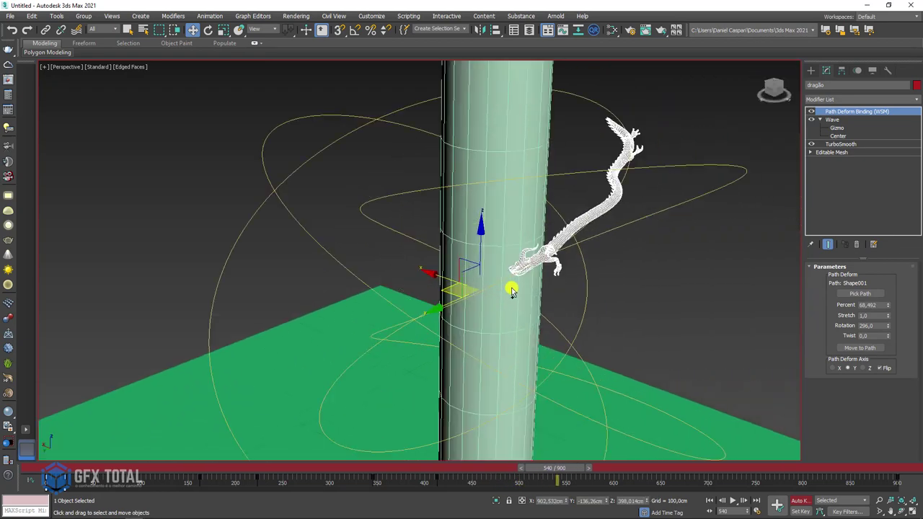
scroll(514, 293, "up", 2)
scroll(647, 306, "down", 3)
mouse_move(647, 305)
middle_mouse_down("alt")
mouse_move(603, 264)
mouse_move(794, 277)
middle_mouse_up("alt")
left_click_drag(889, 326, 889, 369)
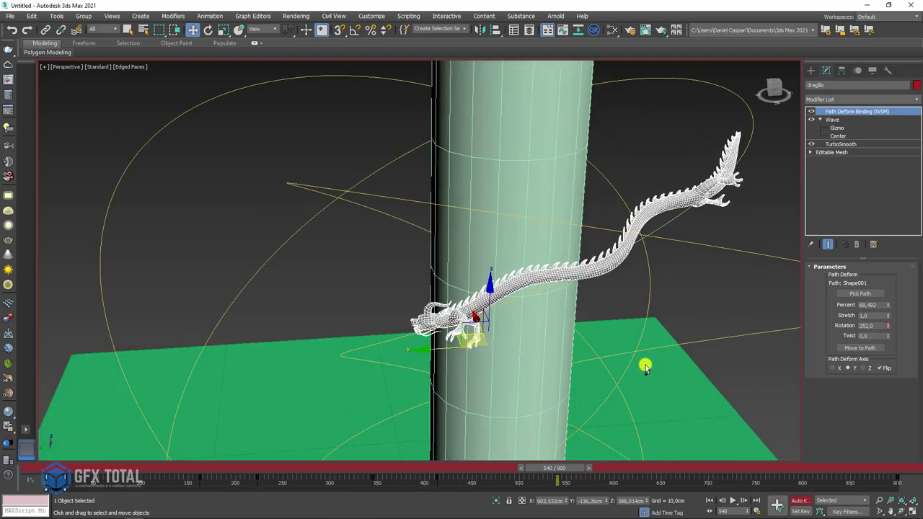
Key new Path Deform Rotation values for the dragon at frames 604 and 681.
scroll(593, 362, "down", 3)
left_click_drag(563, 477, 613, 477)
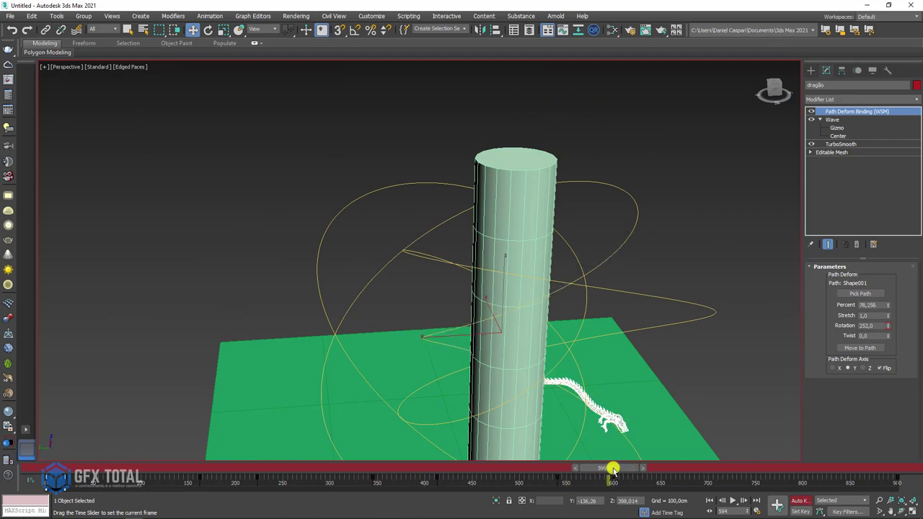
mouse_move(628, 389)
middle_mouse_down()
mouse_move(610, 306)
mouse_move(577, 268)
middle_mouse_up()
scroll(593, 280, "up", 4)
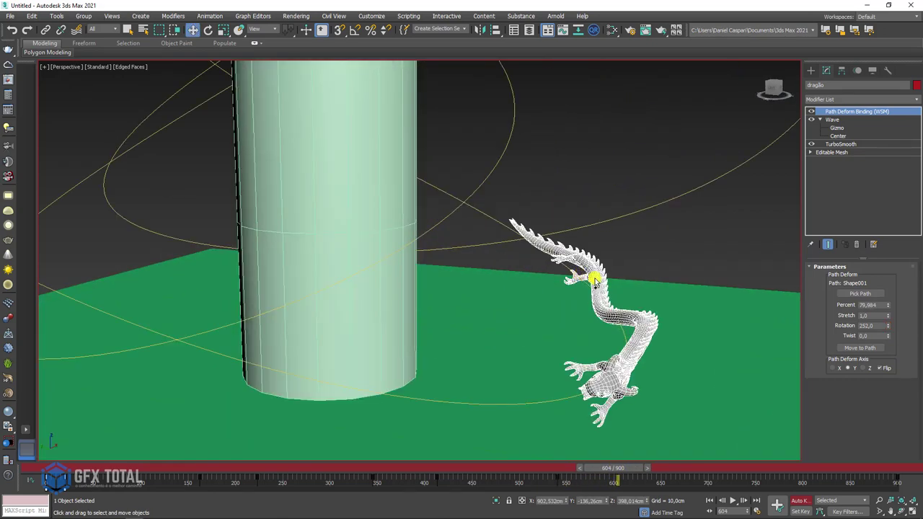
left_click_drag(888, 329, 867, 251)
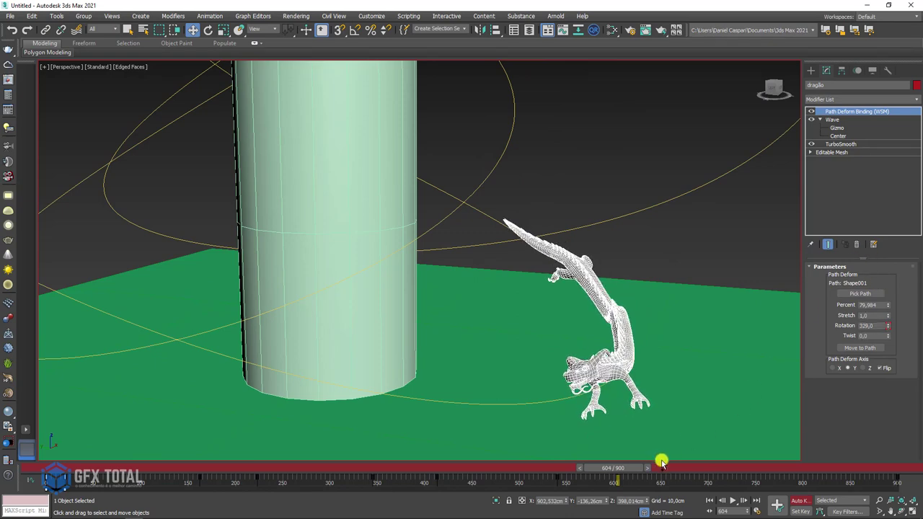
left_click_drag(625, 470, 689, 470)
scroll(406, 305, "down", 5)
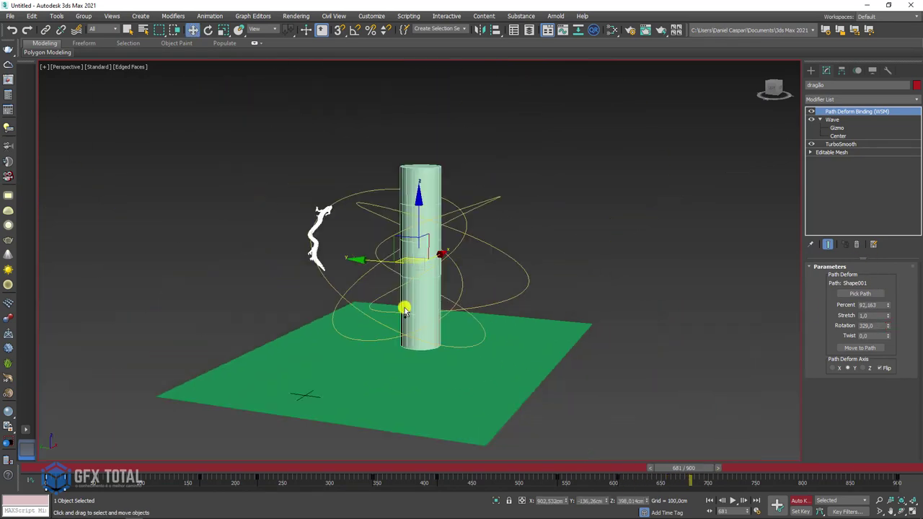
scroll(353, 265, "up", 1)
scroll(339, 246, "up", 2)
scroll(348, 245, "up", 2)
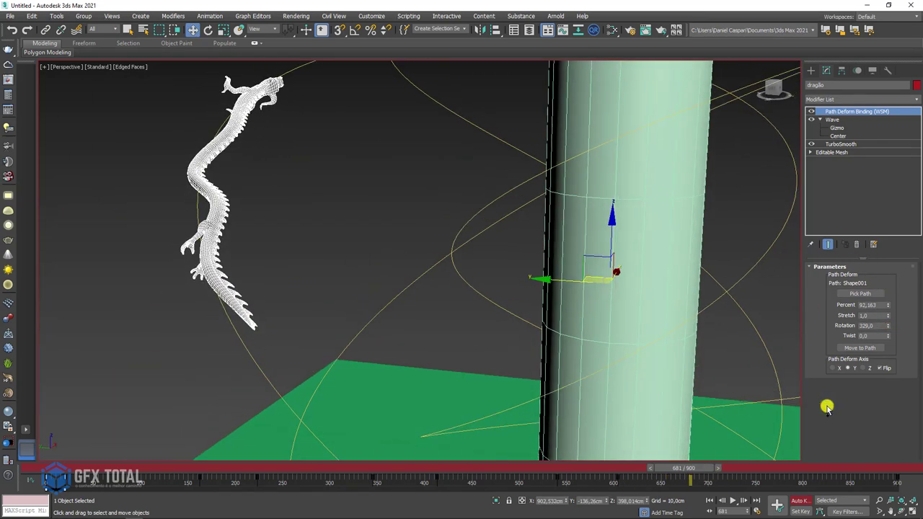
left_click_drag(891, 327, 881, 368)
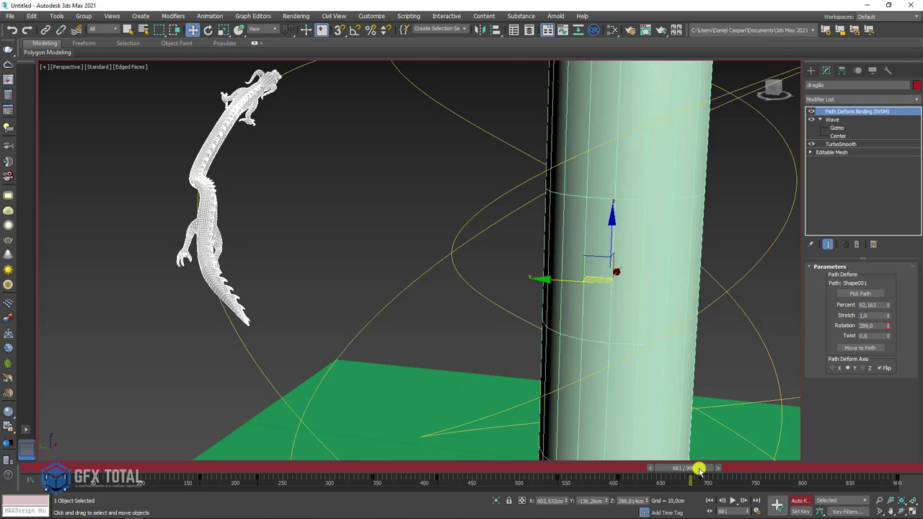
Advance to frame 900 and key the dragon's Path Deform Rotation at 223.5.
left_click_drag(687, 468, 756, 468)
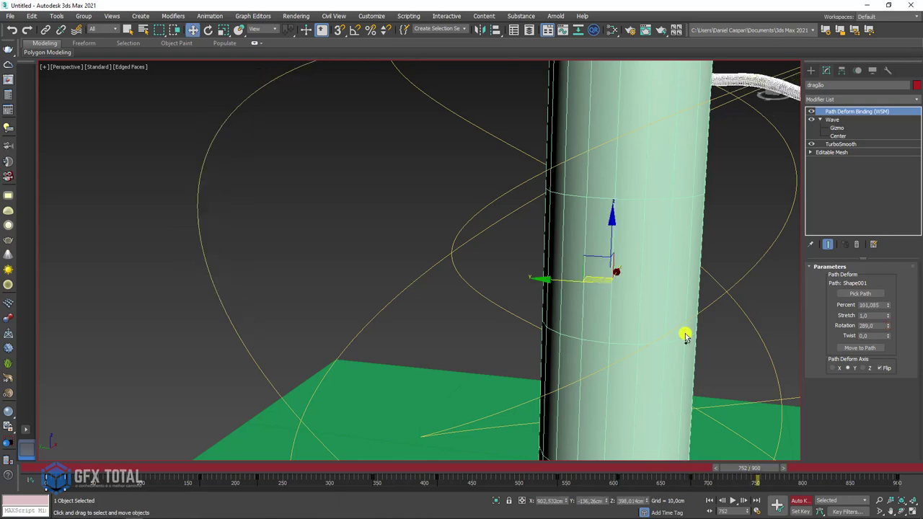
scroll(649, 334, "down", 5)
middle_click_drag(641, 334, 672, 368, "alt")
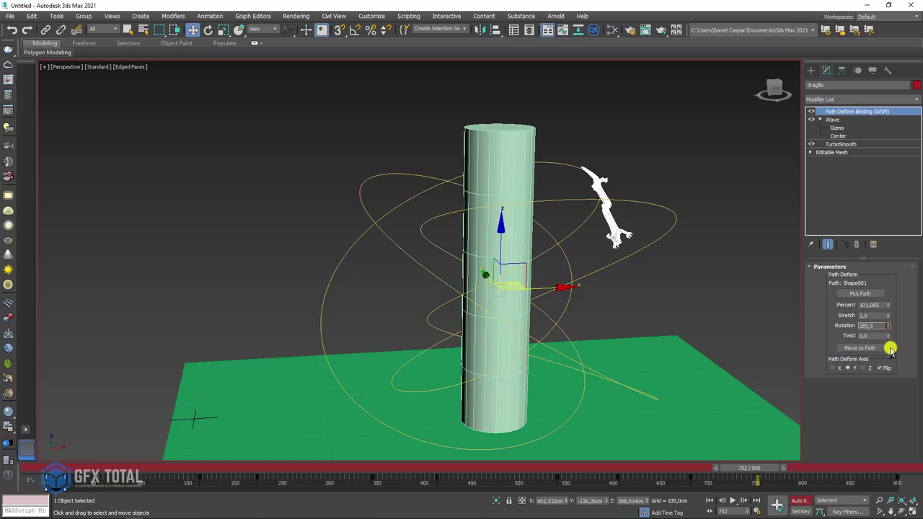
left_click_drag(742, 469, 897, 468)
key("w")
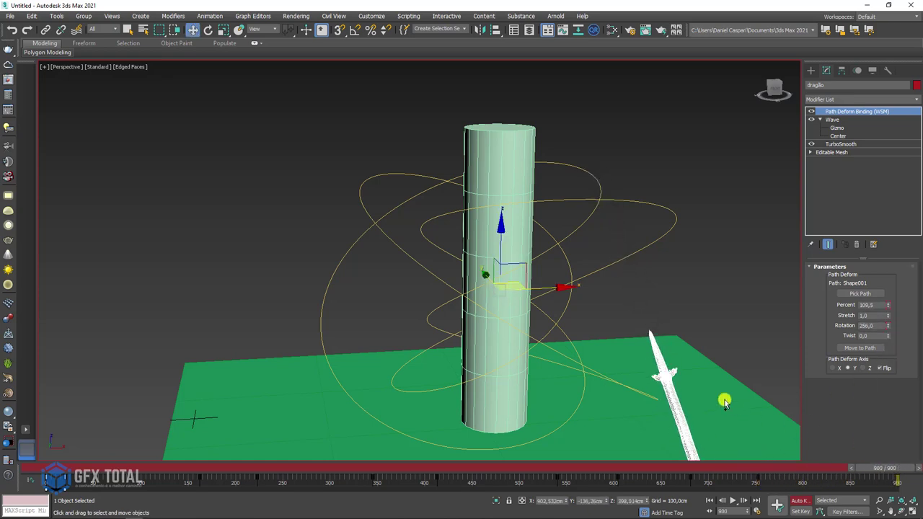
middle_click_drag(726, 397, 793, 303, "alt")
left_click_drag(888, 332, 881, 361)
mouse_move(623, 330)
middle_mouse_down("alt")
mouse_move(564, 315)
mouse_move(828, 365)
middle_mouse_up("alt")
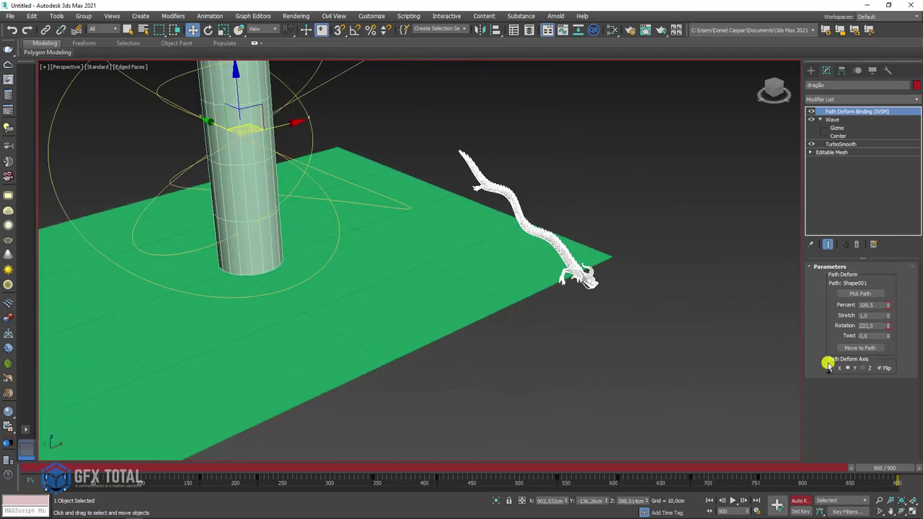
Stop recording animation keys and draw a new tube beside the dragon.
left_click(797, 501)
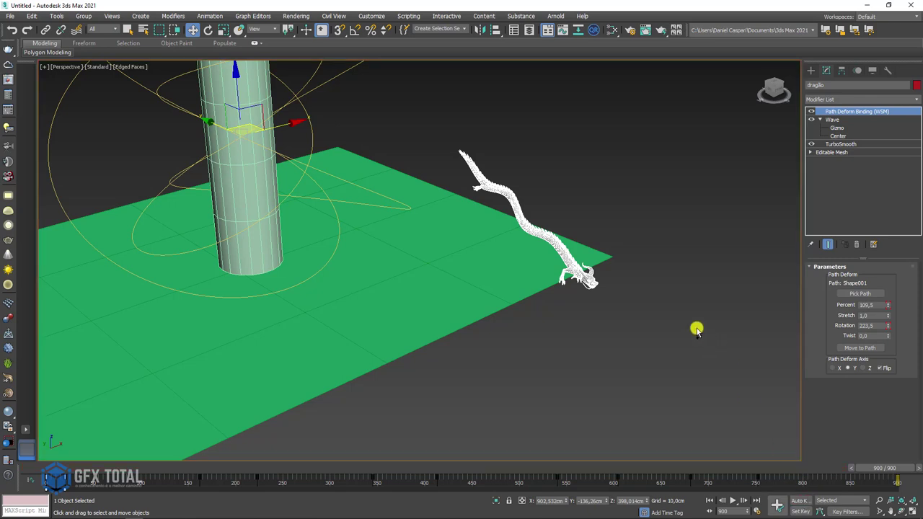
middle_click_drag(697, 318, 706, 334, "alt")
left_click(811, 70)
middle_click_drag(744, 161, 758, 184, "alt")
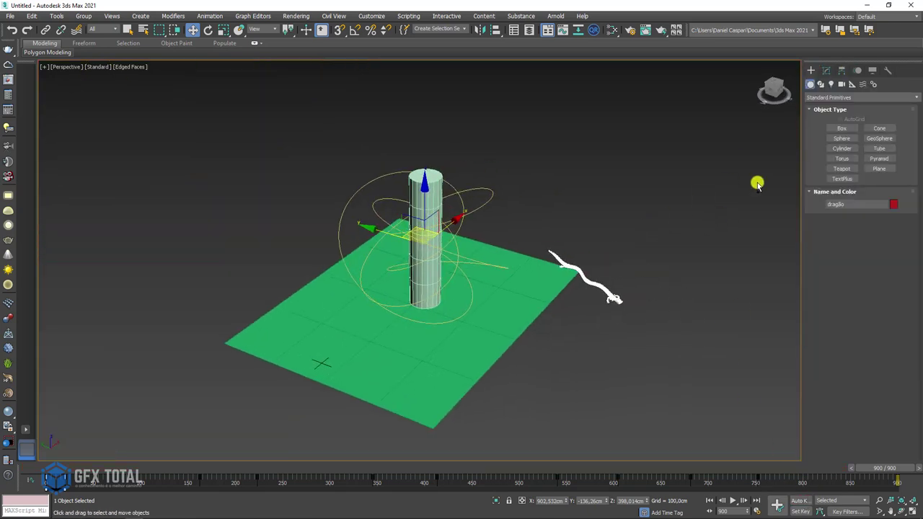
left_click_drag(646, 346, 660, 348)
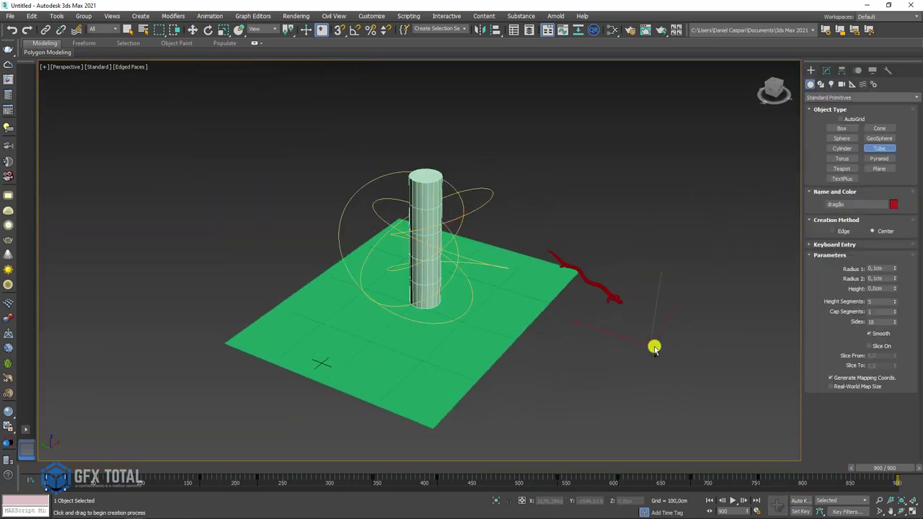
left_click(683, 254)
Tilt the tube onto its side and raise it to the column's middle height.
key("w")
key("e")
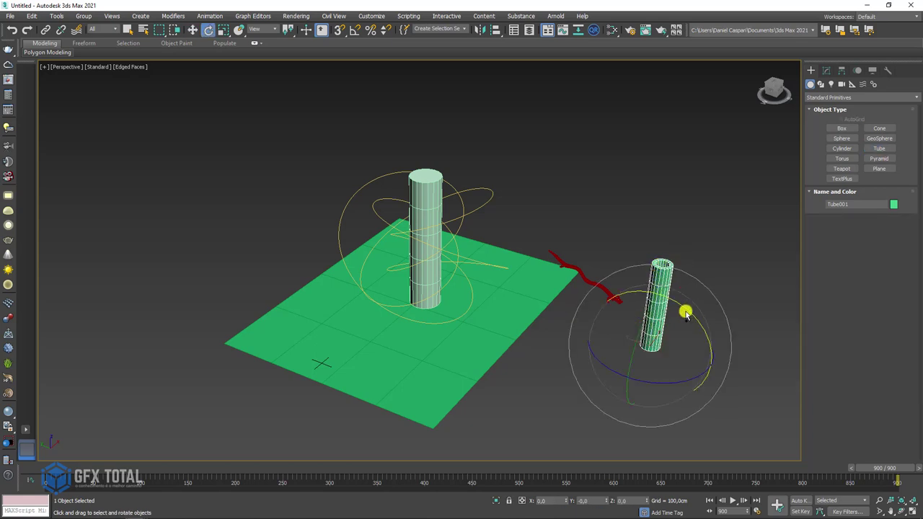
left_click_drag(685, 312, 604, 288)
scroll(691, 358, "up", 3)
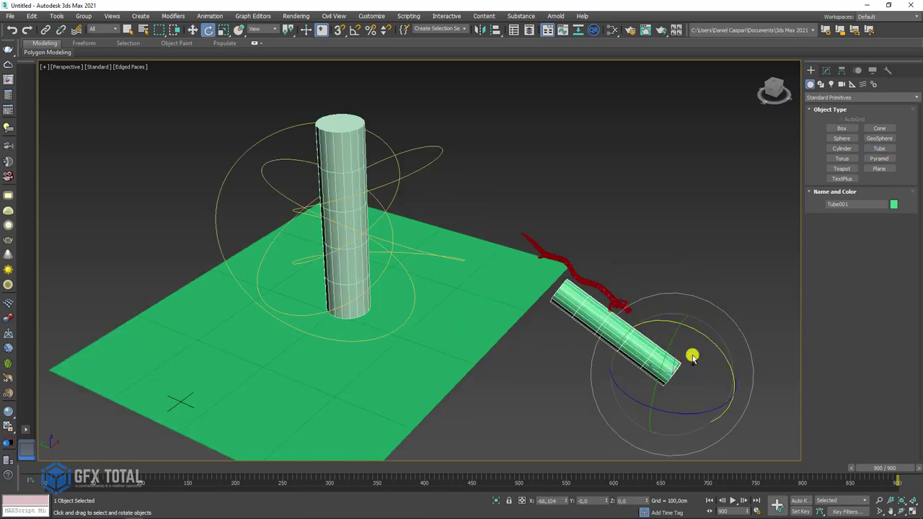
mouse_move(691, 358)
middle_mouse_down("alt")
mouse_move(624, 330)
mouse_move(651, 353)
middle_mouse_up("alt")
key("w")
left_click_drag(648, 337, 587, 250)
Tilt and position the tube so its opening lines up around the dragon.
key("e")
mouse_move(599, 294)
left_mouse_down()
mouse_move(585, 295)
mouse_move(562, 254)
left_mouse_up()
scroll(560, 267, "up", 3)
key("w")
mouse_move(561, 268)
middle_mouse_down("alt")
mouse_move(568, 288)
mouse_move(584, 242)
middle_mouse_up("alt")
left_click_drag(601, 227, 570, 263)
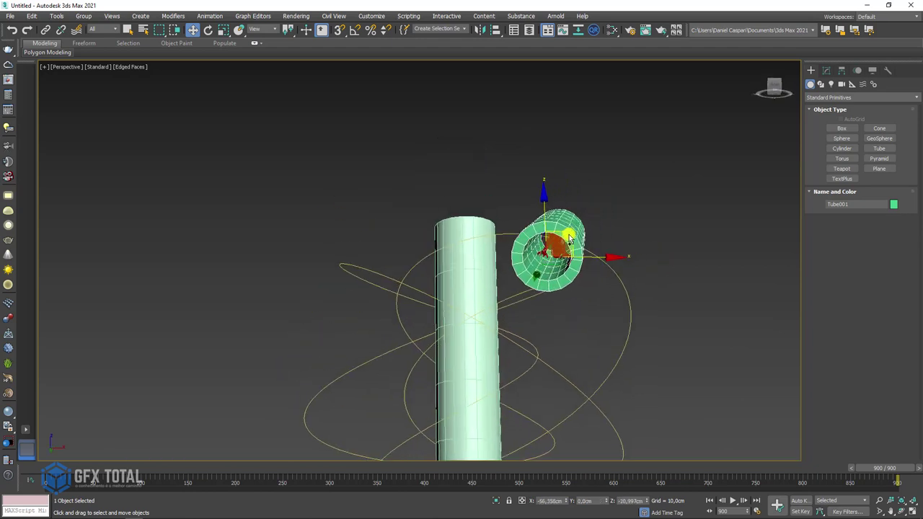
key("e")
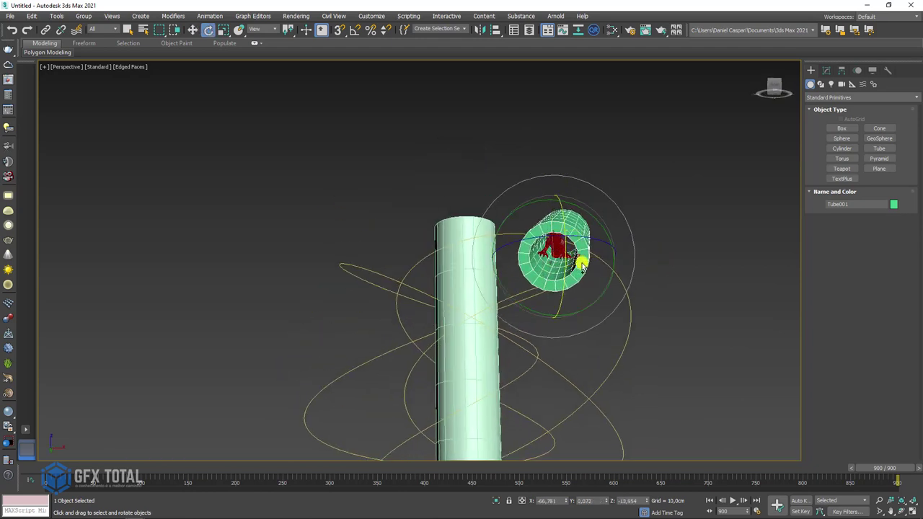
left_click_drag(581, 266, 587, 251)
key("w")
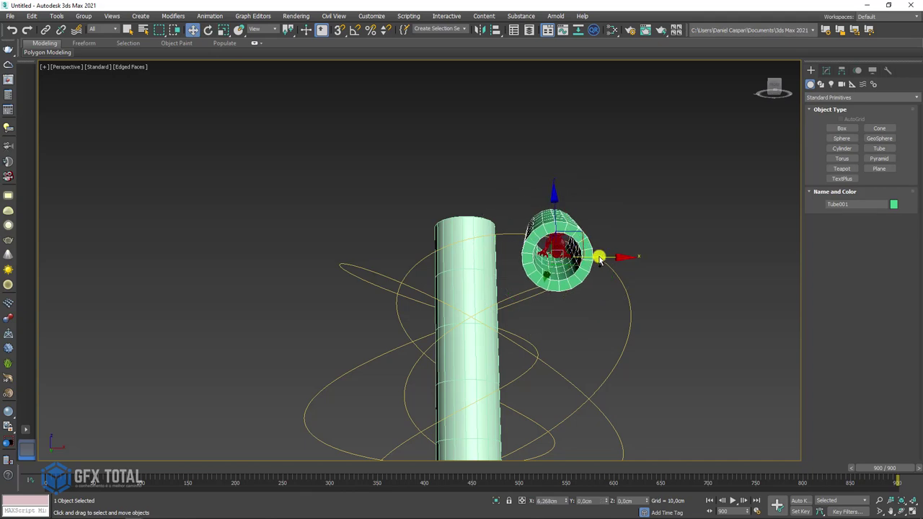
mouse_move(564, 216)
middle_mouse_down("alt")
mouse_move(532, 255)
mouse_move(579, 274)
mouse_move(640, 239)
middle_mouse_up("alt")
key("e")
left_click_drag(633, 239, 628, 245)
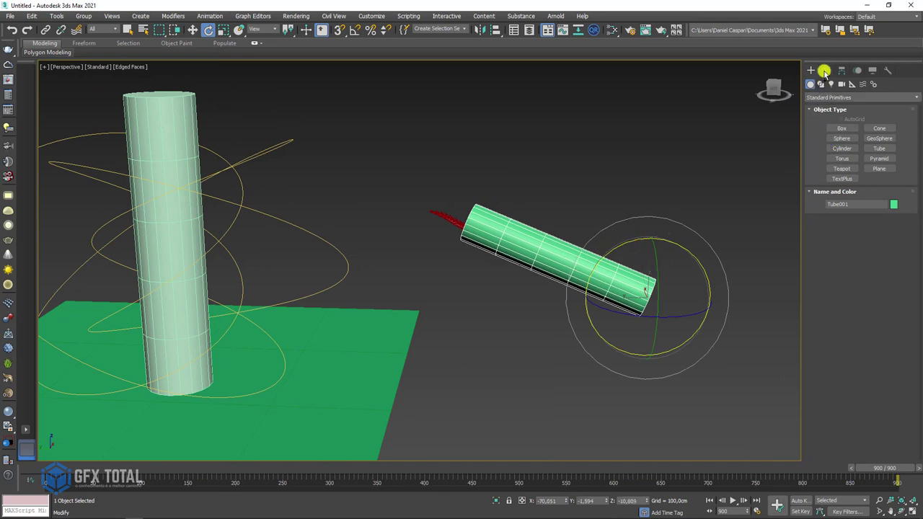
Set the tube height to 779.263 cm and tilt its front end down at frame 790.
left_click(827, 70)
mouse_move(895, 301)
left_mouse_down()
mouse_move(891, 288)
mouse_move(859, 282)
left_mouse_up()
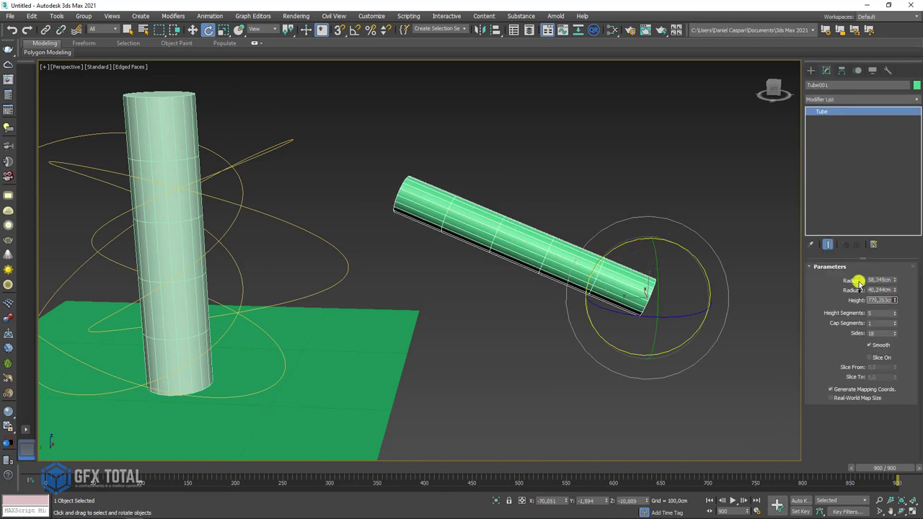
mouse_move(886, 468)
left_mouse_down()
mouse_move(746, 469)
mouse_move(794, 468)
left_mouse_up()
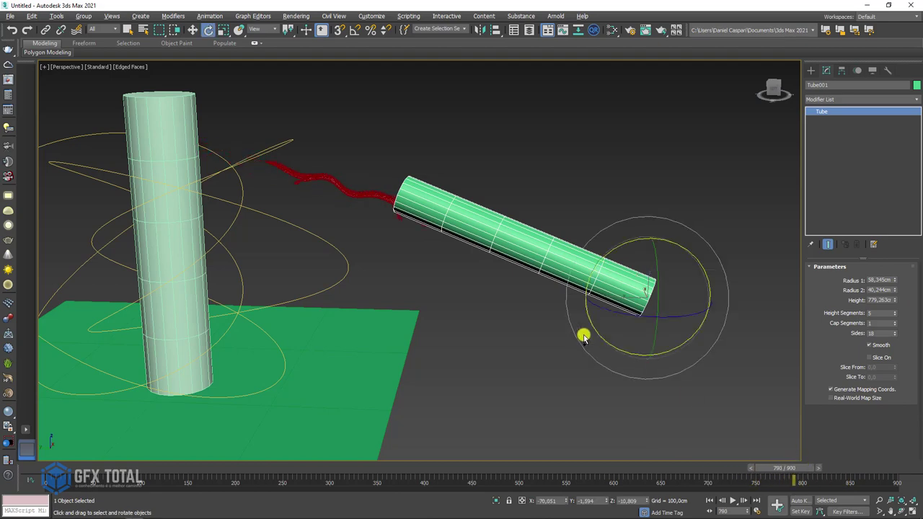
mouse_move(584, 334)
middle_mouse_down("alt")
mouse_move(635, 325)
mouse_move(540, 231)
middle_mouse_up("alt")
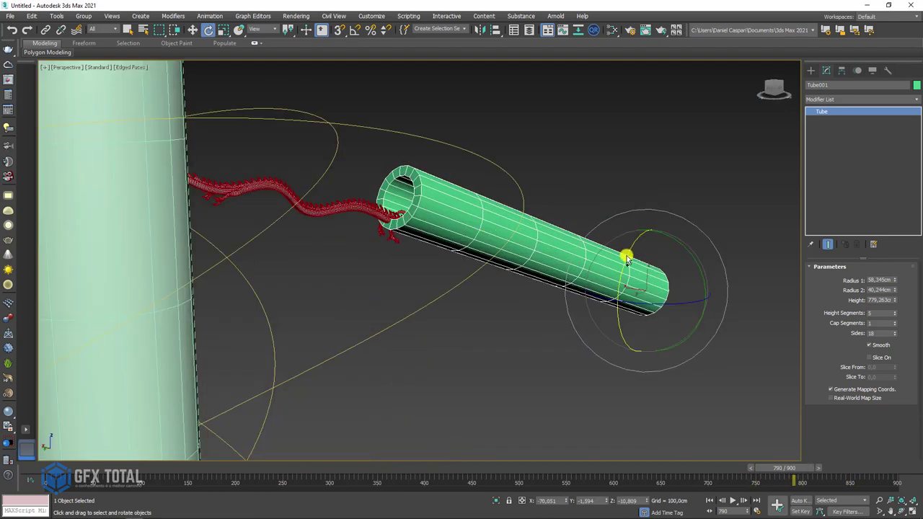
left_click_drag(626, 259, 625, 265)
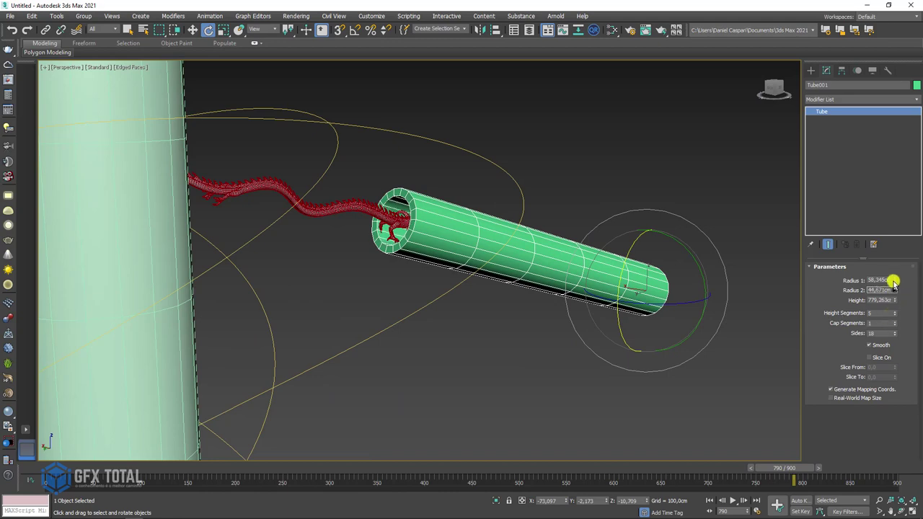
Widen the tube to Radius 1 77.016 cm and Radius 2 82.866 cm, then deselect.
mouse_move(893, 283)
left_mouse_down()
mouse_move(892, 257)
mouse_move(890, 288)
left_mouse_up()
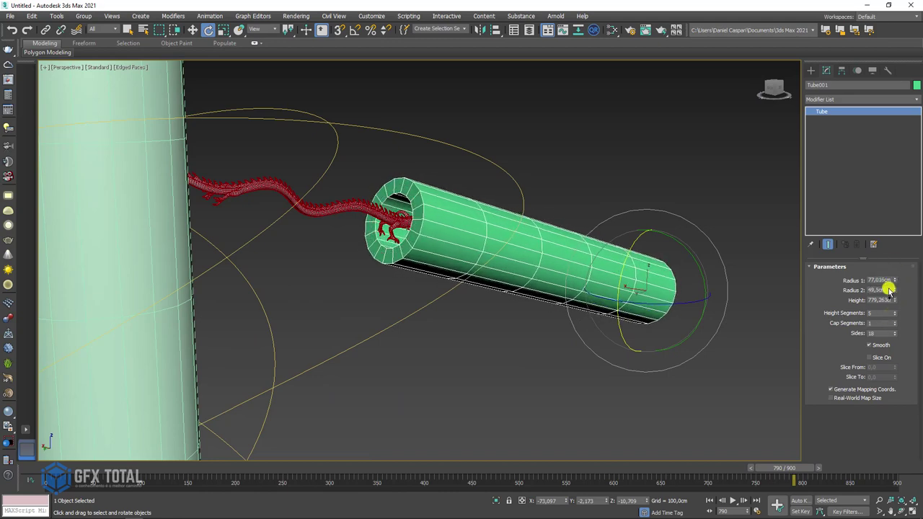
scroll(598, 298, "down", 3)
scroll(597, 298, "down", 3)
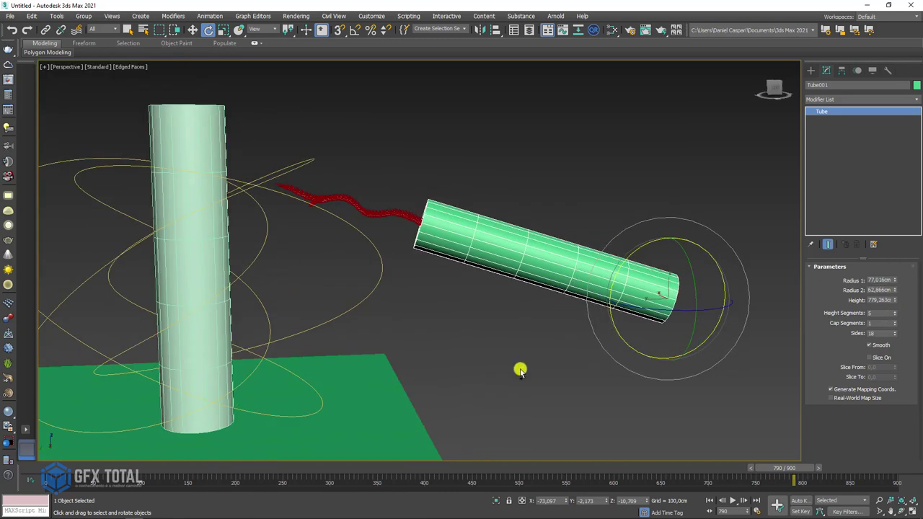
left_click(521, 370)
scroll(522, 357, "down", 2)
scroll(549, 343, "up", 3)
Enlarge the green ground plane by increasing its Length and Width.
left_click(548, 408)
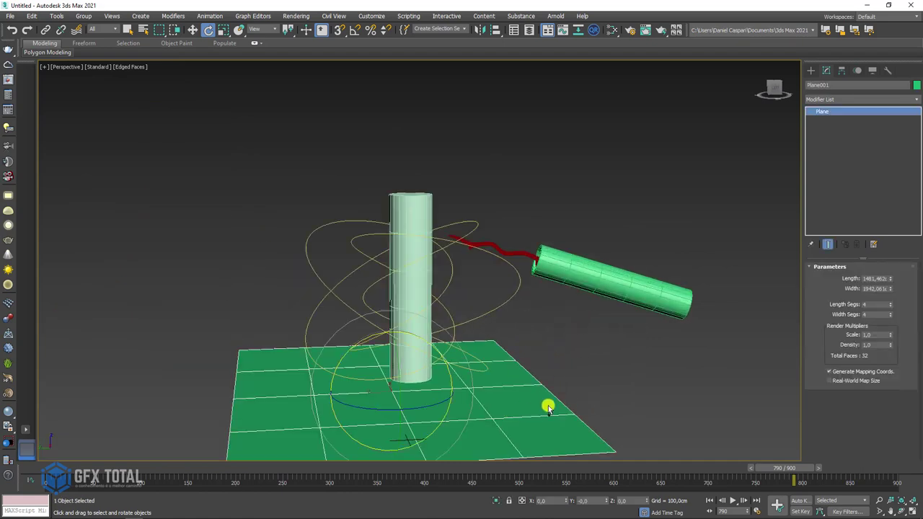
mouse_move(586, 358)
middle_mouse_down("alt")
mouse_move(585, 301)
mouse_move(871, 317)
middle_mouse_up("alt")
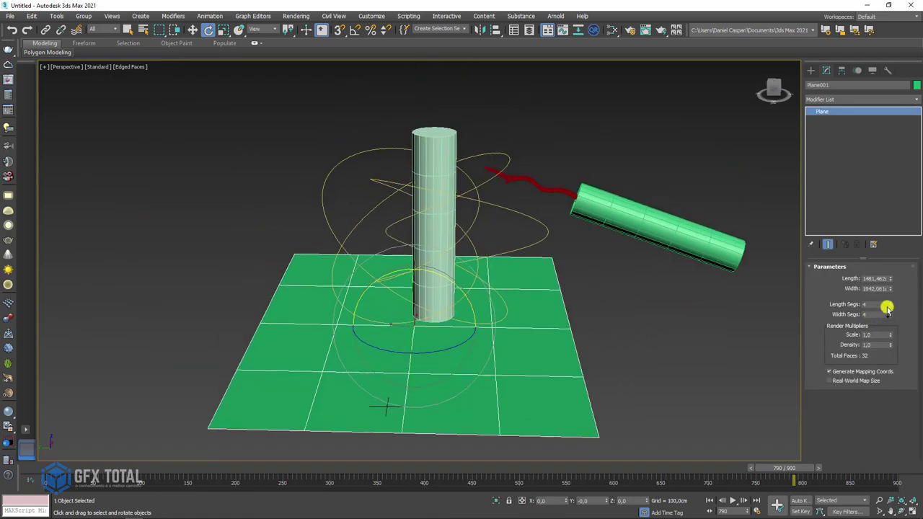
left_click_drag(890, 286, 892, 245)
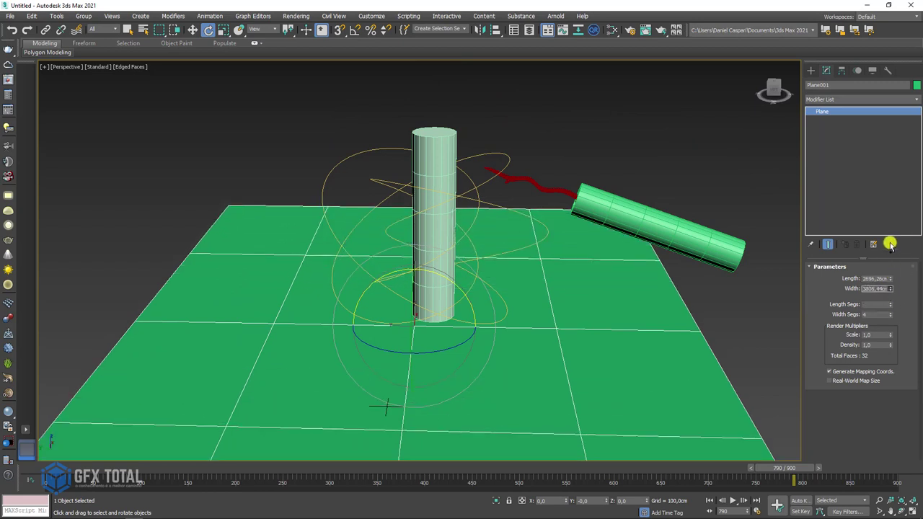
left_click_drag(892, 284, 892, 273)
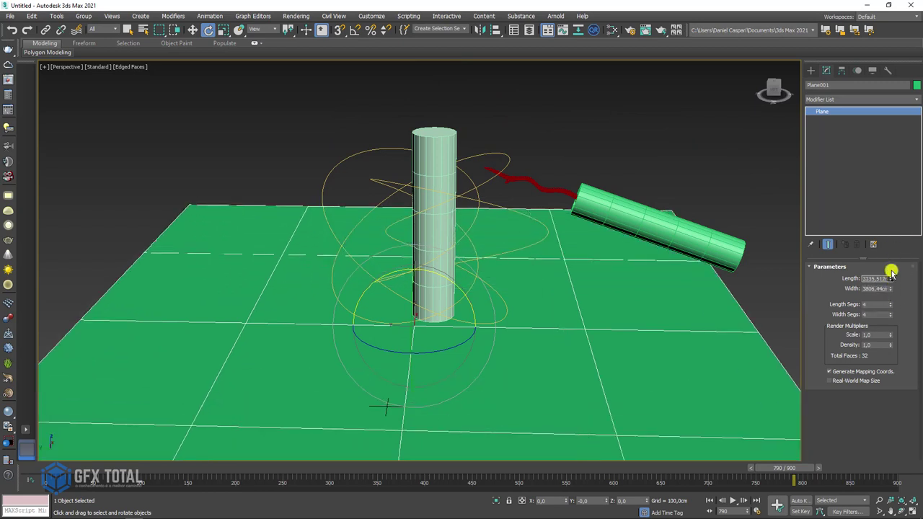
Hide the torus-knot path spline with Hide Selection.
left_click(484, 163)
right_click(488, 155)
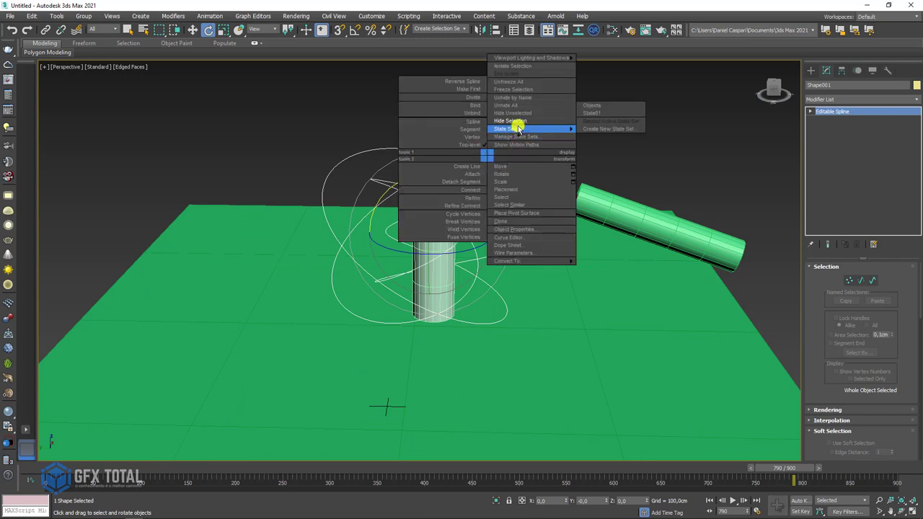
left_click(515, 120)
middle_click_drag(511, 140, 351, 208, "alt")
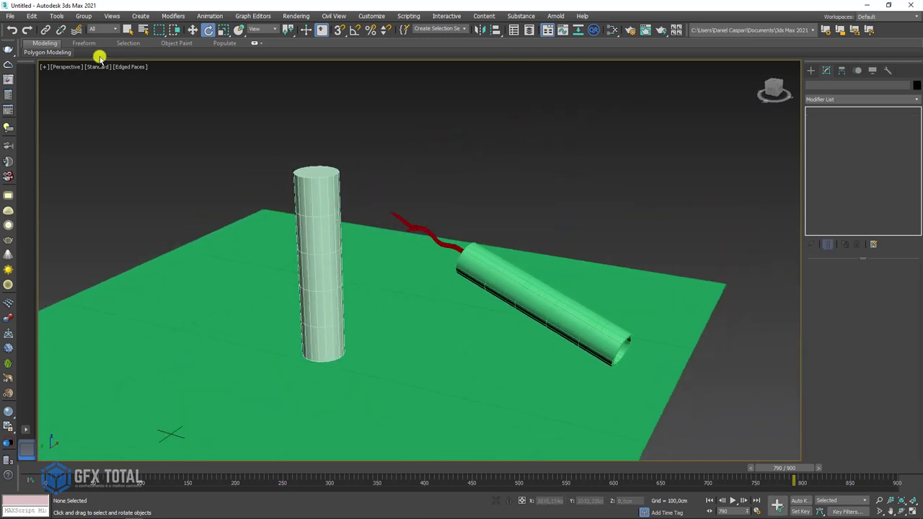
Switch the viewport to High Quality shading with shadows and turn off edged faces.
left_click(101, 67)
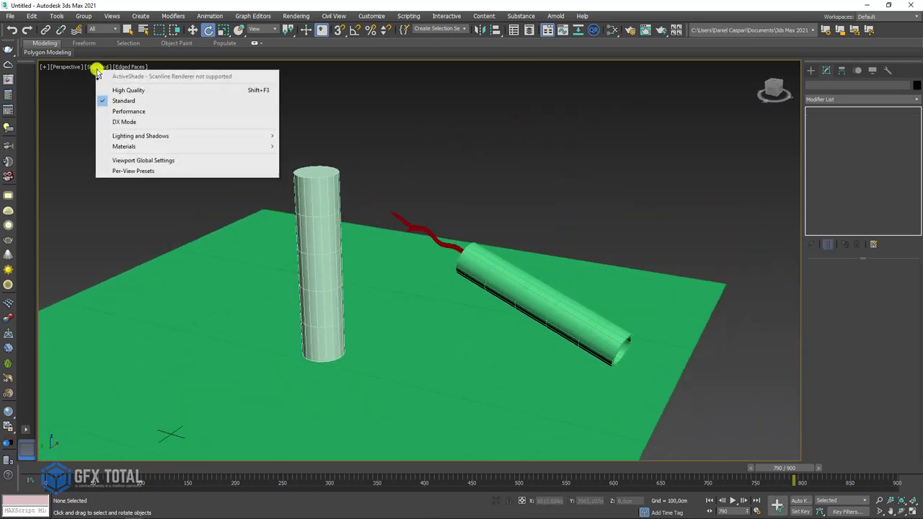
left_click(129, 90)
mouse_move(404, 295)
middle_mouse_down("alt")
mouse_move(480, 293)
mouse_move(490, 313)
middle_mouse_up("alt")
key("F4")
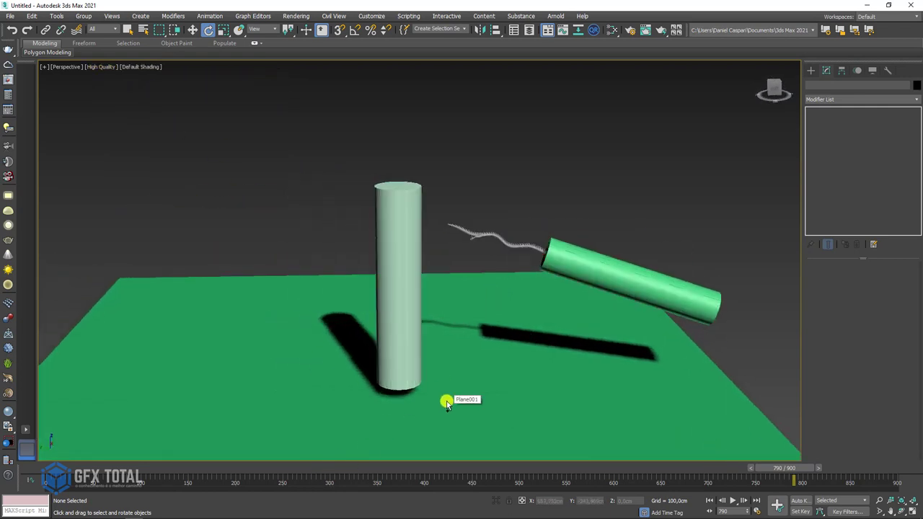
middle_click_drag(446, 401, 449, 375, "alt")
left_click(413, 312)
Lower the cylinder slightly into the ground and raise its Height to about 1327 cm.
key("w")
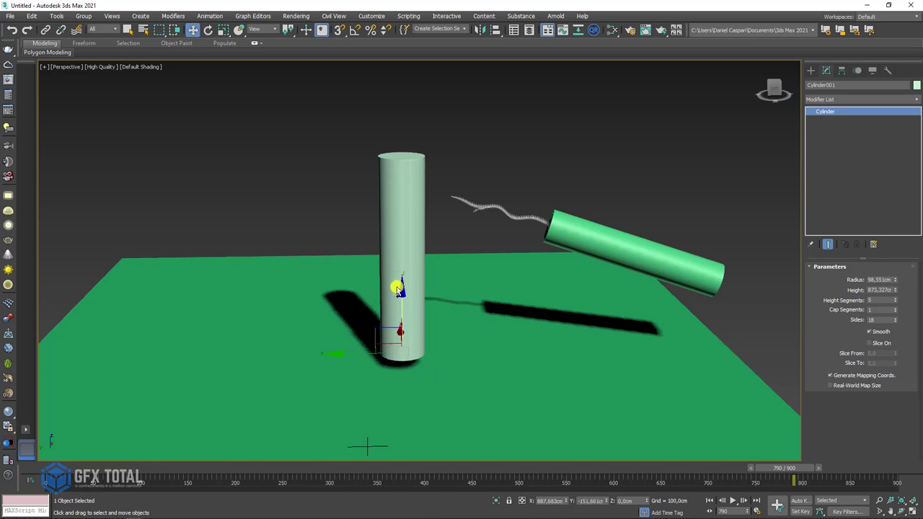
left_click_drag(393, 290, 397, 316)
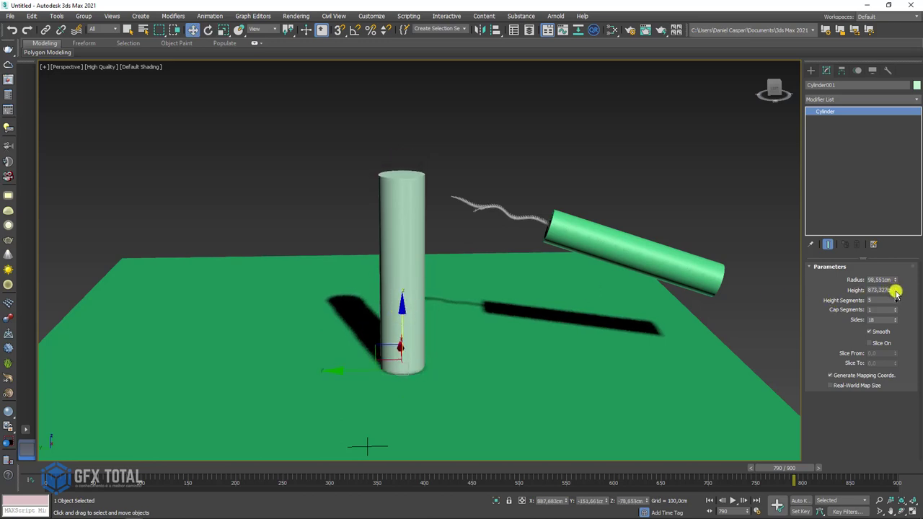
left_click_drag(896, 291, 898, 258)
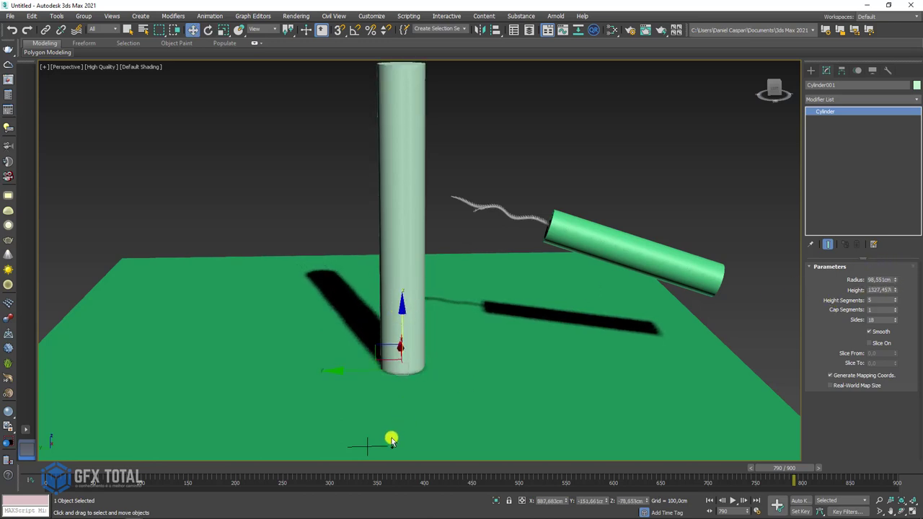
Rewind to frame 0 and play the dragon animation, then jump to around frame 248.
left_click_drag(342, 470, 54, 469)
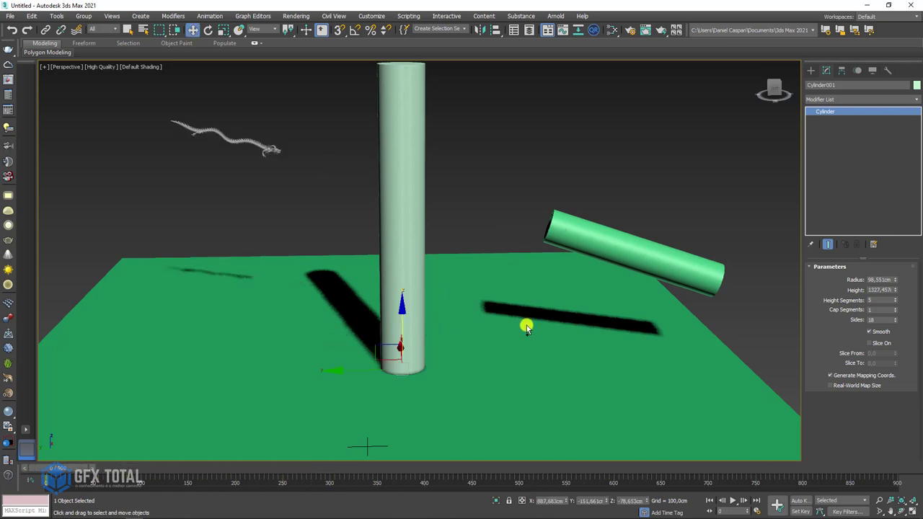
mouse_move(527, 325)
middle_mouse_down("alt")
mouse_move(470, 326)
mouse_move(574, 373)
mouse_move(559, 337)
middle_mouse_up("alt")
left_click(733, 379)
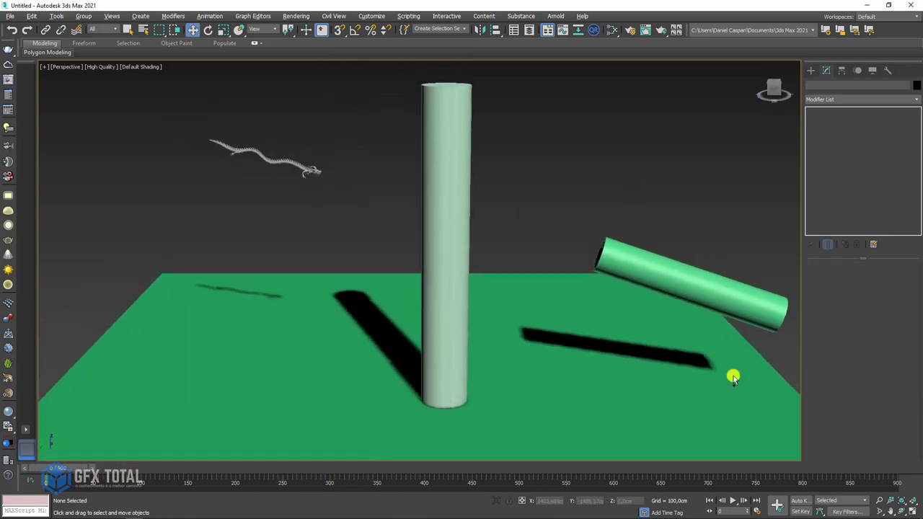
left_click(734, 501)
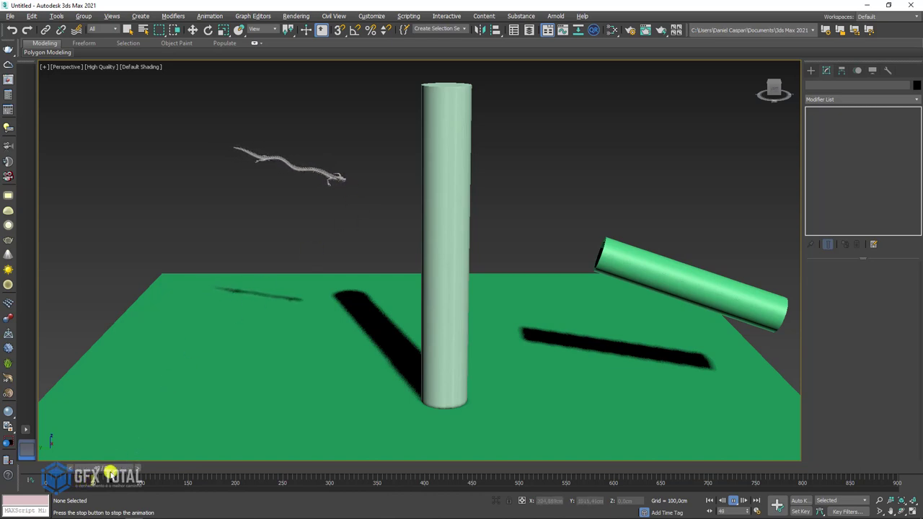
mouse_move(108, 469)
left_mouse_down()
mouse_move(320, 473)
mouse_move(28, 470)
left_mouse_up()
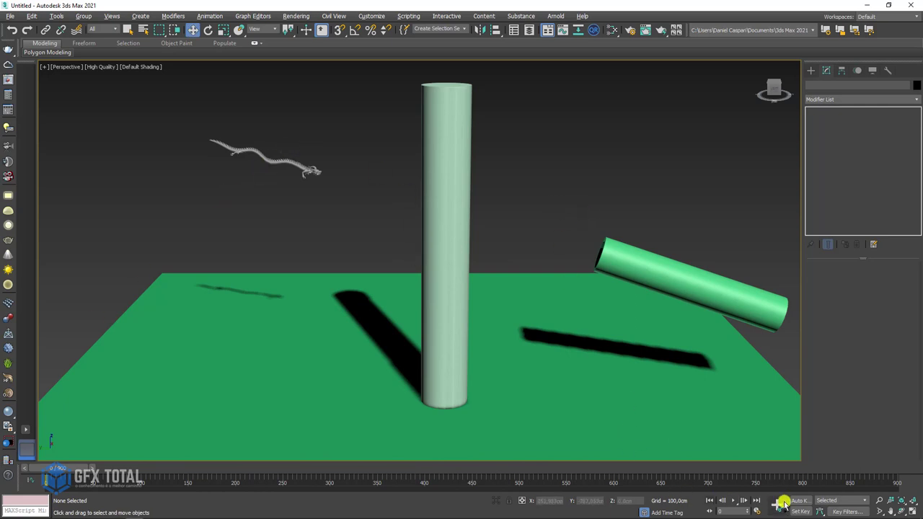
right_click(552, 205)
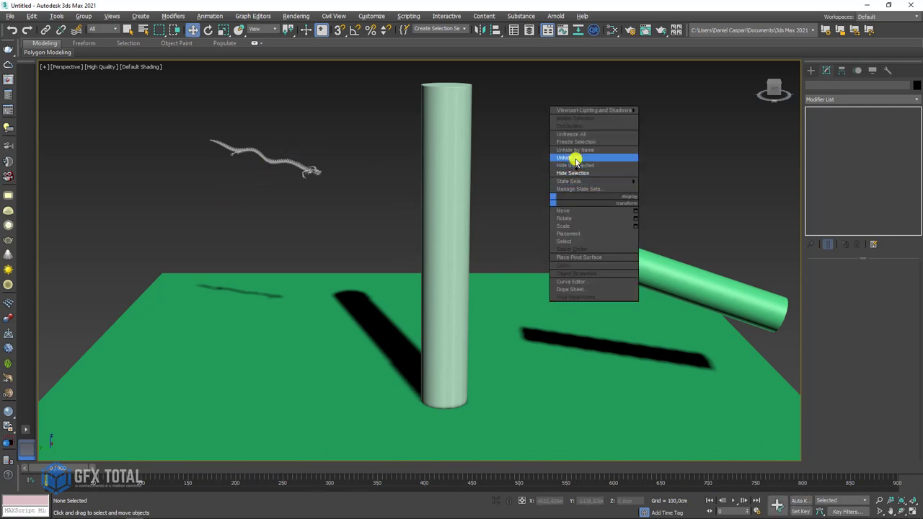
Unhide all objects to reveal the path and select the dragon with edged faces shown.
left_click(573, 160)
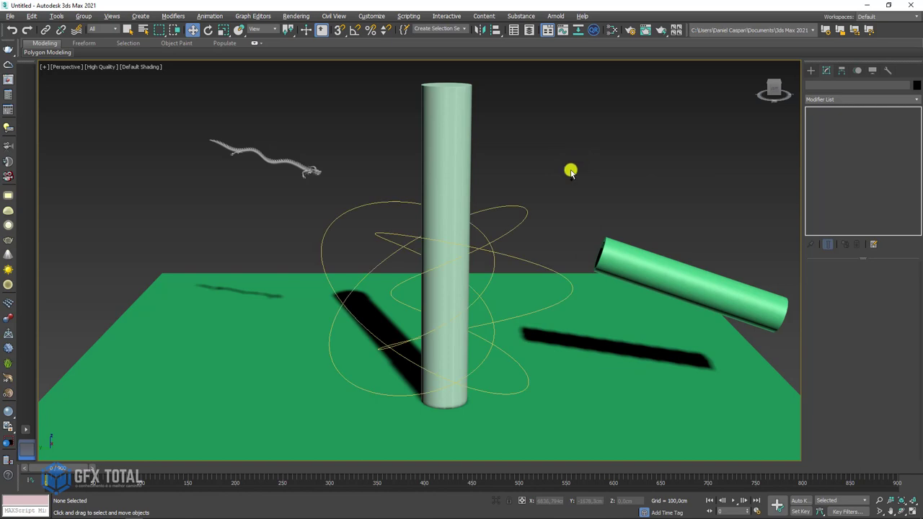
left_click(298, 165)
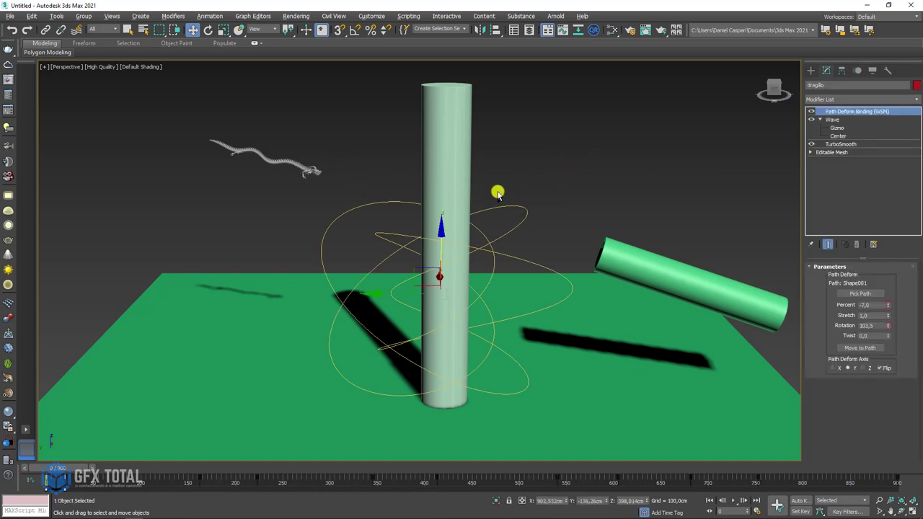
key("F4")
left_click(308, 162)
left_click(296, 164)
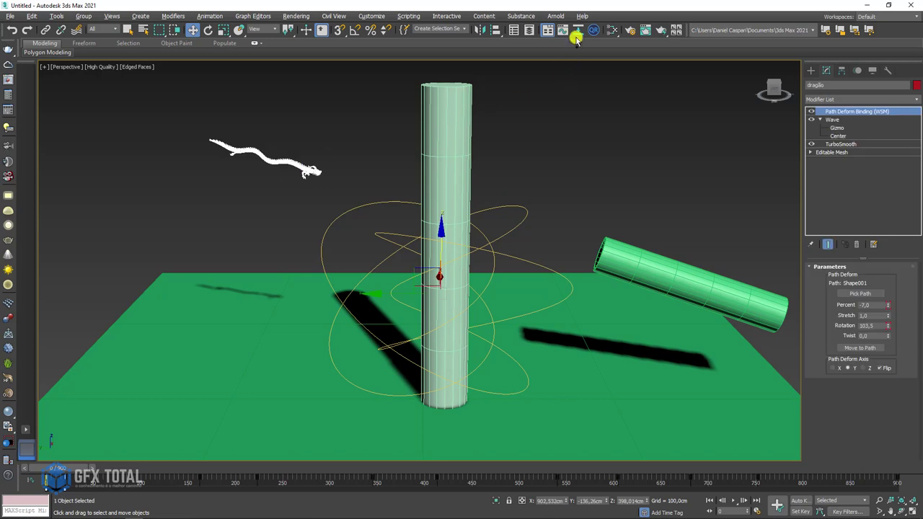
In the Curve Editor, make the dragon's Percent along path keys linear.
left_click(561, 32)
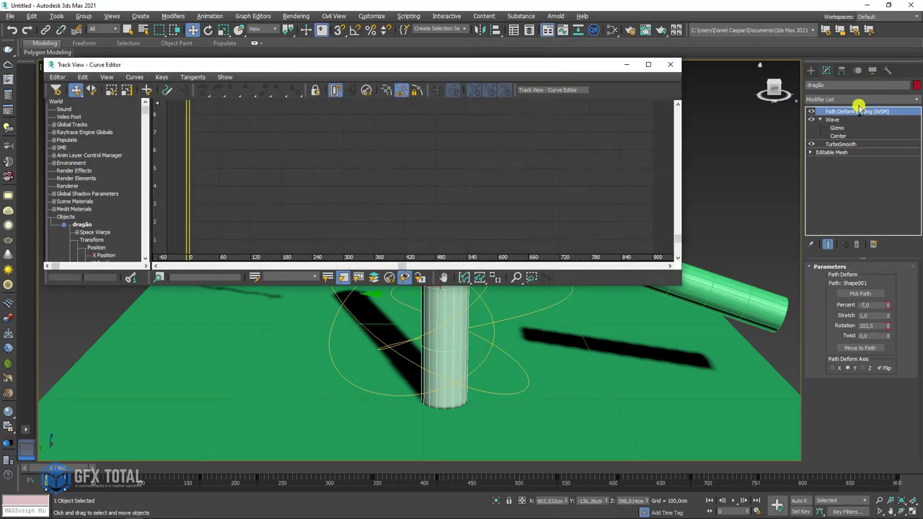
middle_click_drag(219, 194, 256, 150)
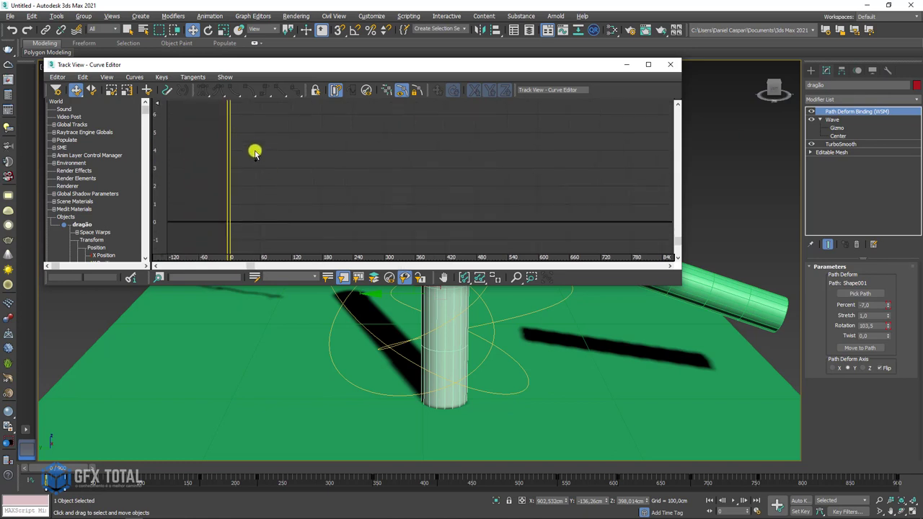
left_click_drag(146, 115, 82, 186)
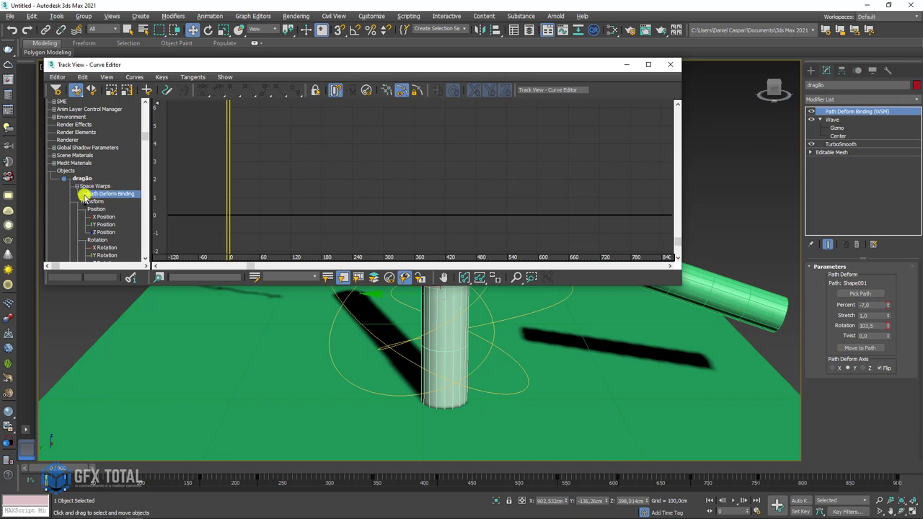
left_click(85, 194)
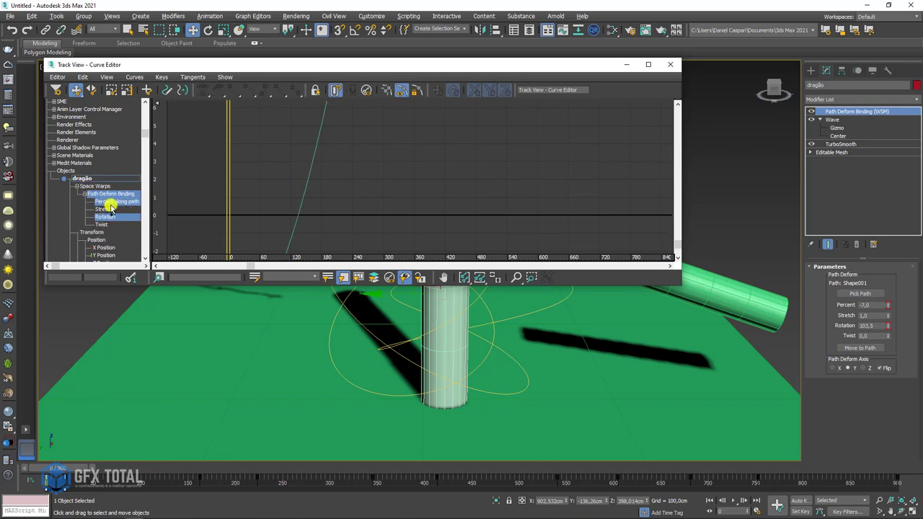
left_click(479, 279)
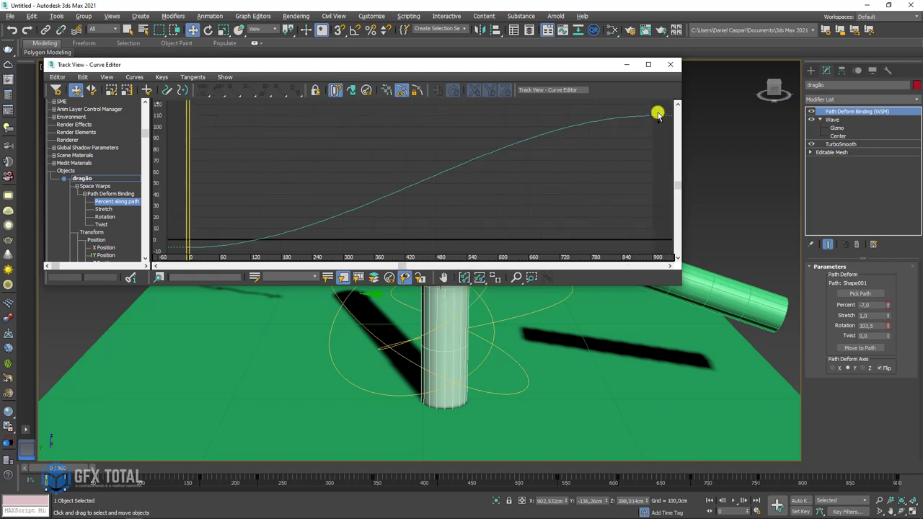
left_click_drag(345, 254, 177, 269)
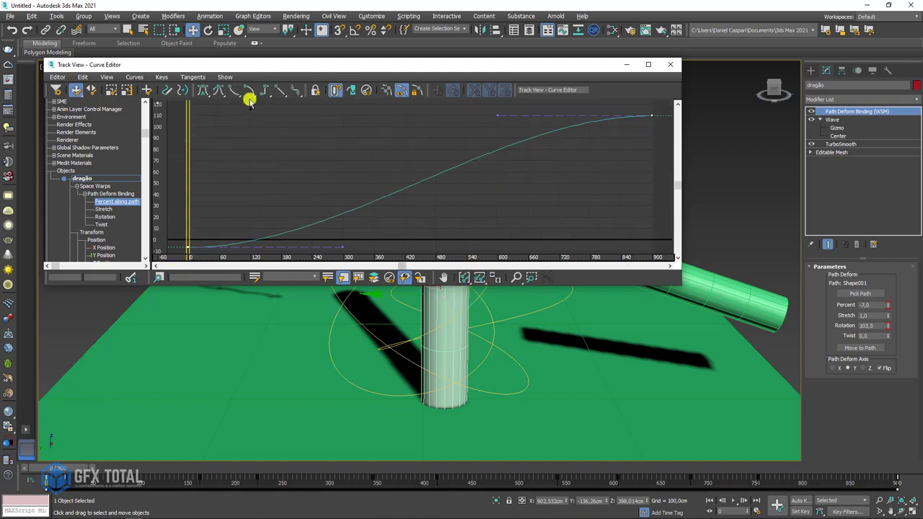
left_click(281, 90)
left_click(672, 67)
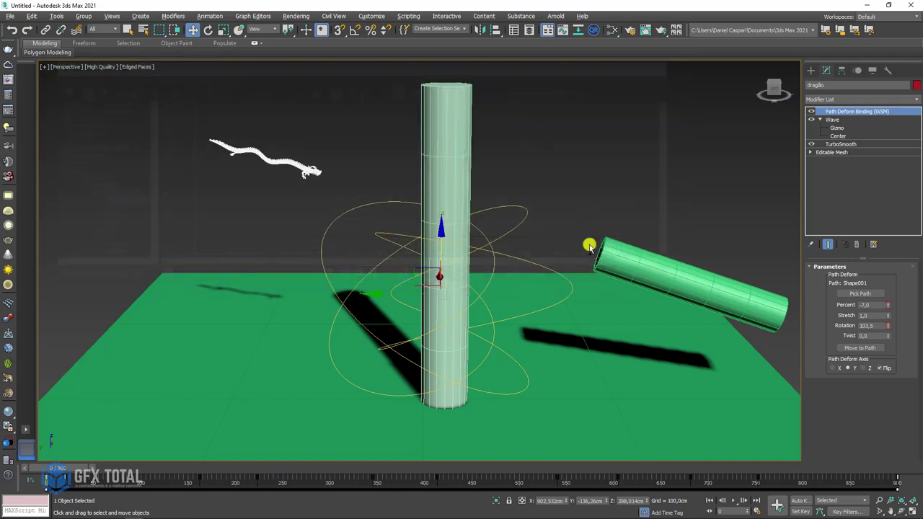
Hide the path spline, turn off edged faces, and play the animation once.
left_click(610, 166)
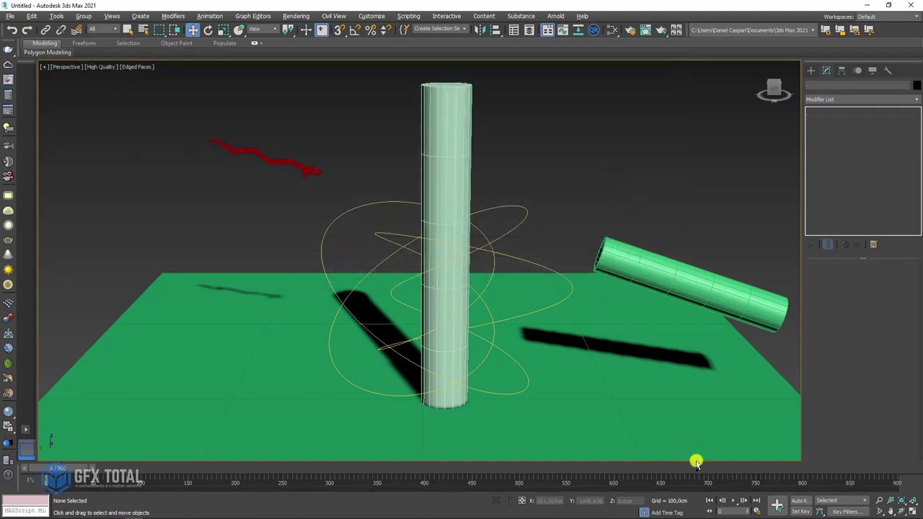
right_click(523, 220)
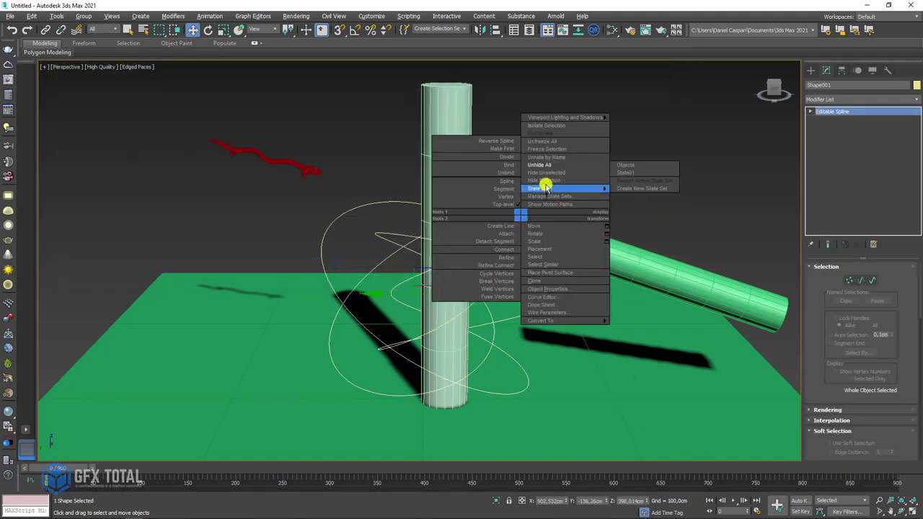
left_click(545, 186)
key("F4")
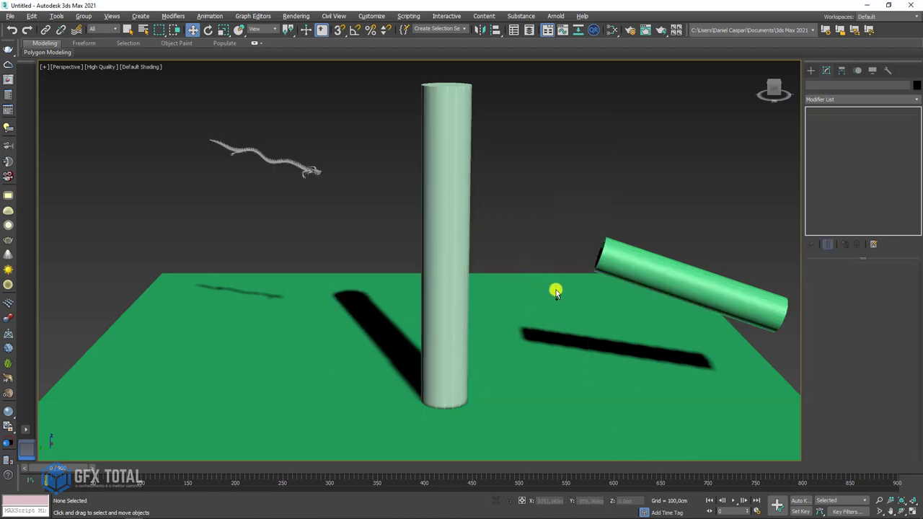
left_click(734, 501)
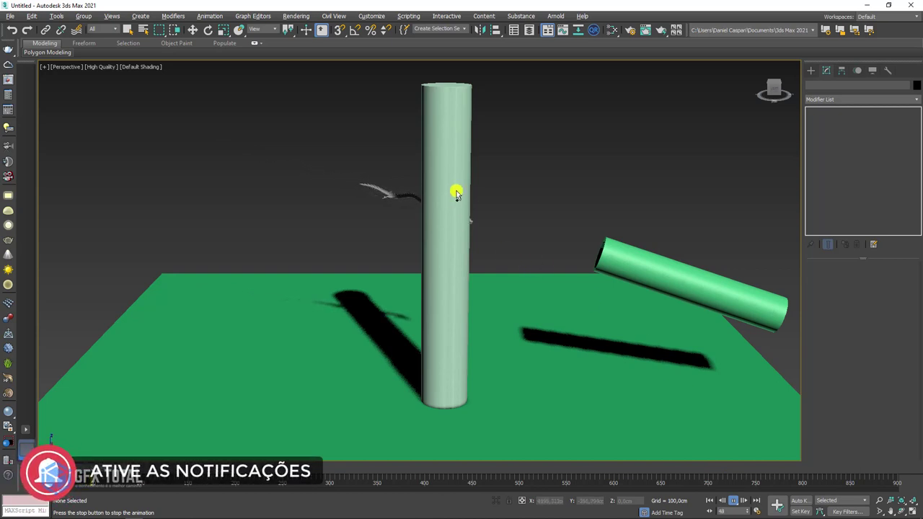
left_click(733, 500)
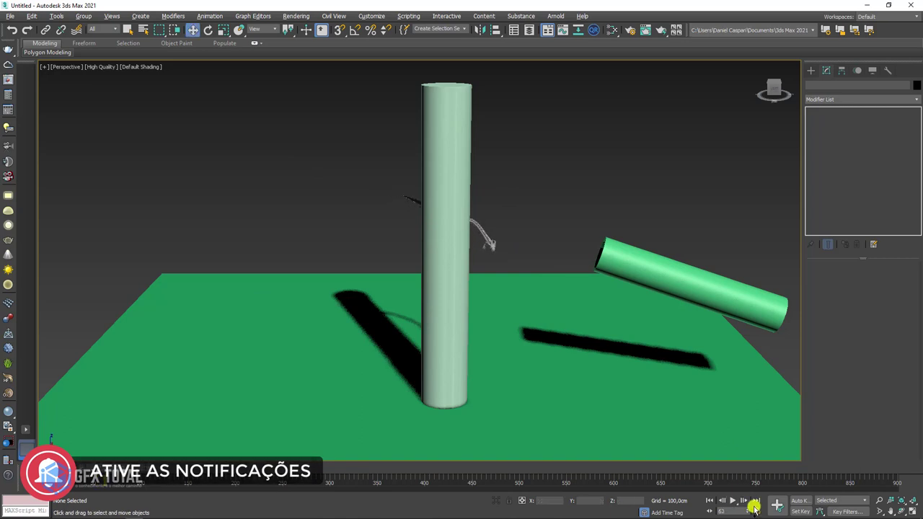
Confirm the Time Configuration settings, rewind to frame 0, and replay the animation.
left_click(756, 511)
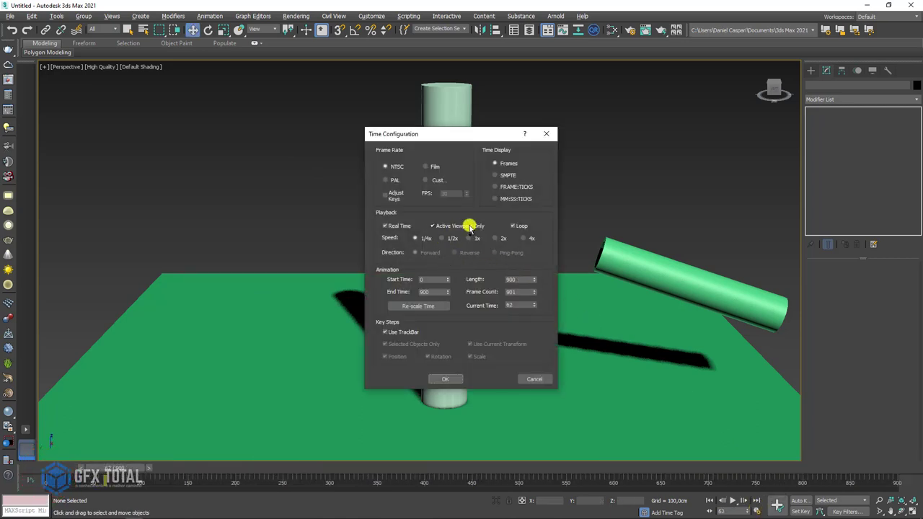
left_click(446, 379)
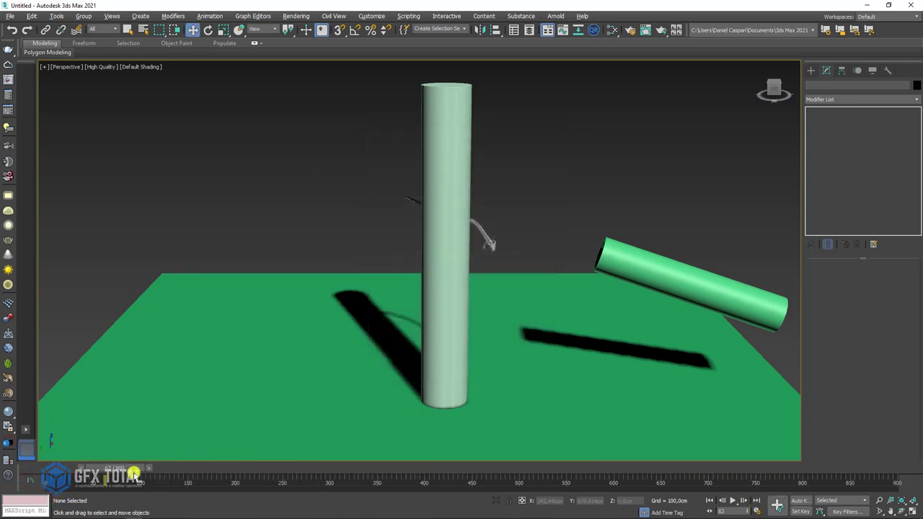
left_click_drag(134, 475, 29, 474)
left_click(732, 499)
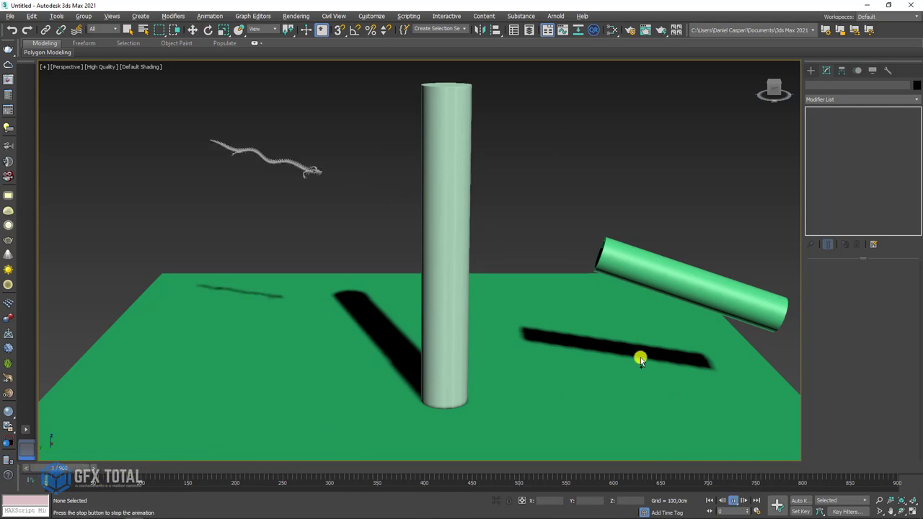